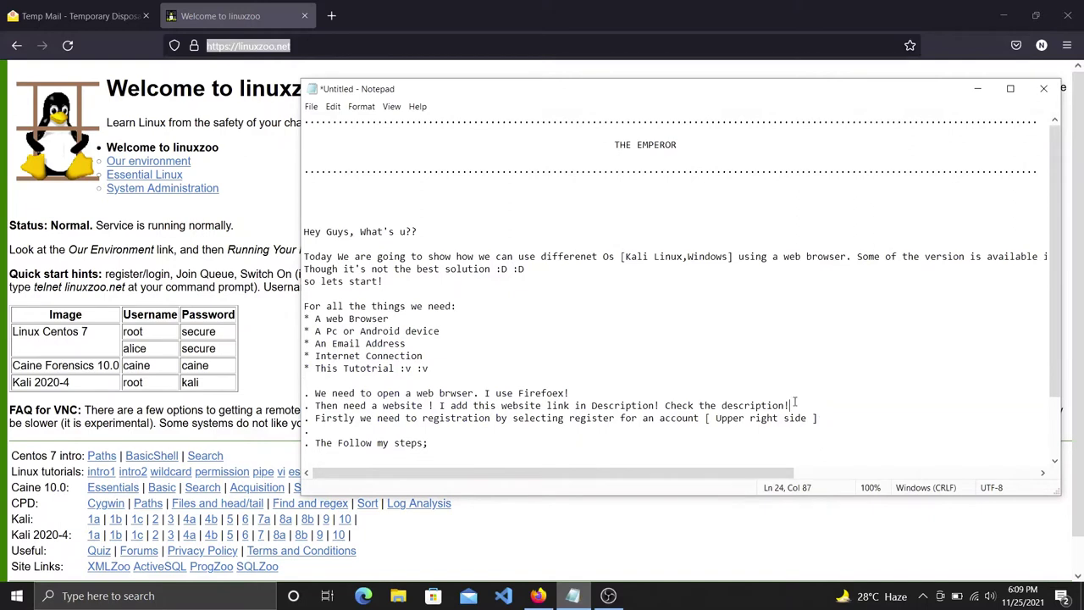
pyautogui.write('https://linuxzoo.net/')
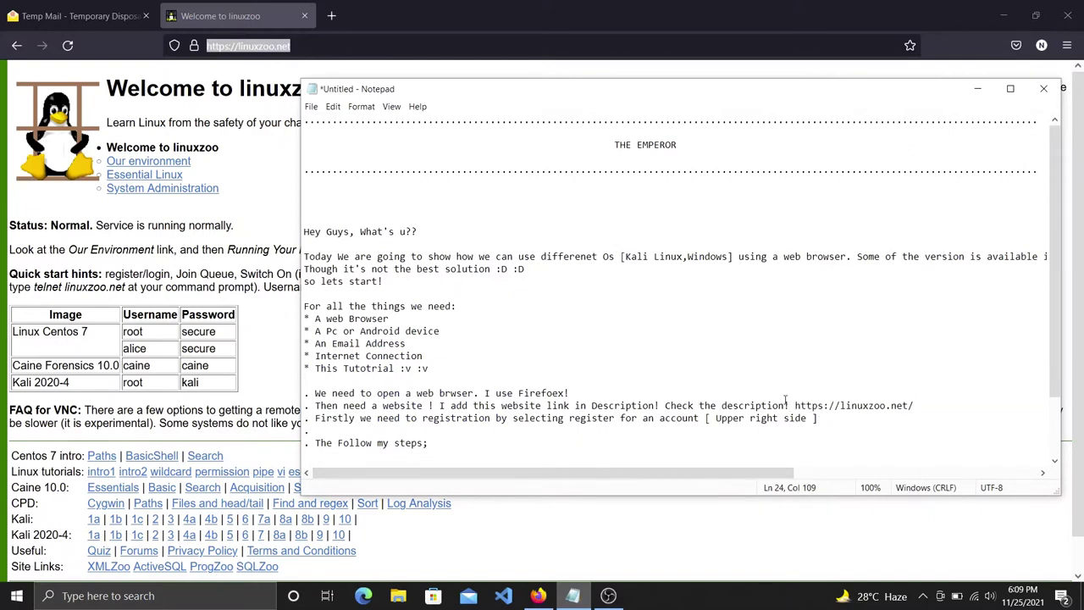
pyautogui.write('--------')
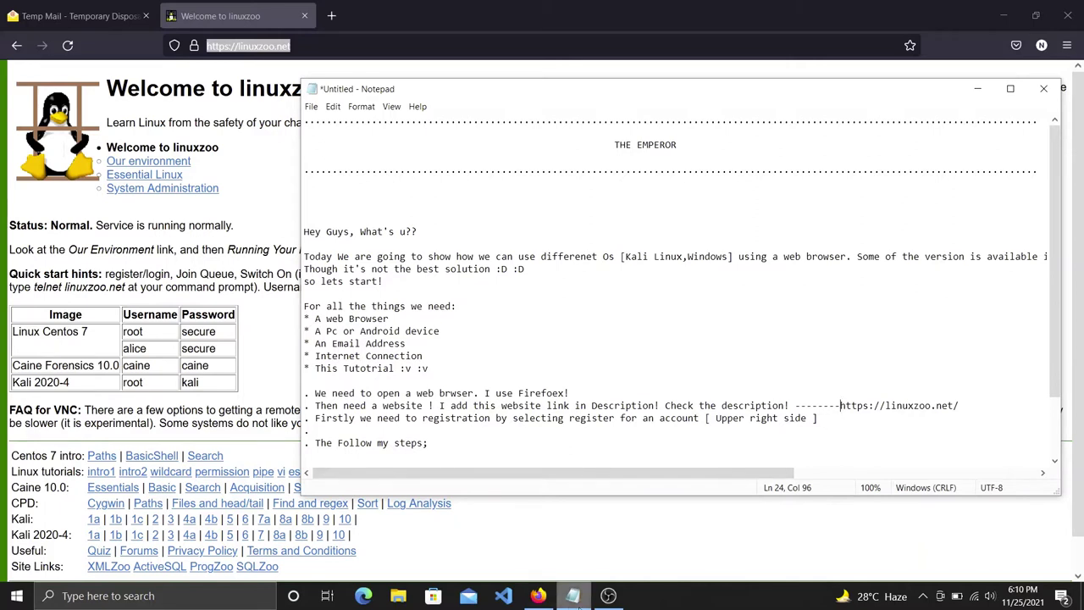
pyautogui.moveTo(315, 406); pyautogui.dragTo(599, 406)
pyautogui.moveTo(315, 418); pyautogui.dragTo(834, 415)
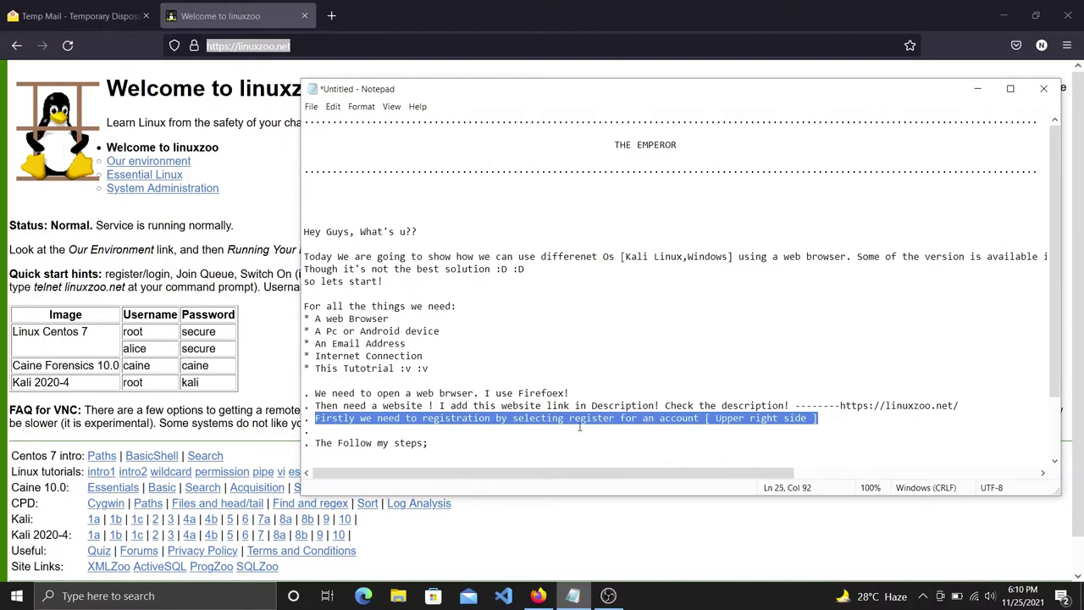
# Highlight the whole registration step line and bring the linuxzoo page forward.
pyautogui.click(455, 429)
pyautogui.moveTo(315, 418); pyautogui.dragTo(822, 423)
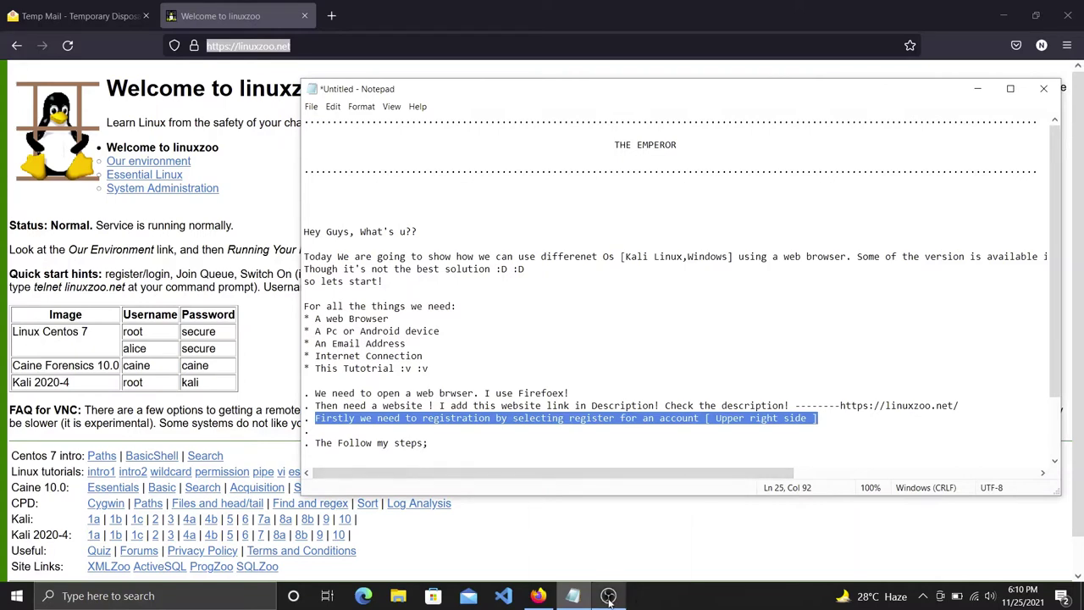
pyautogui.click(539, 557)
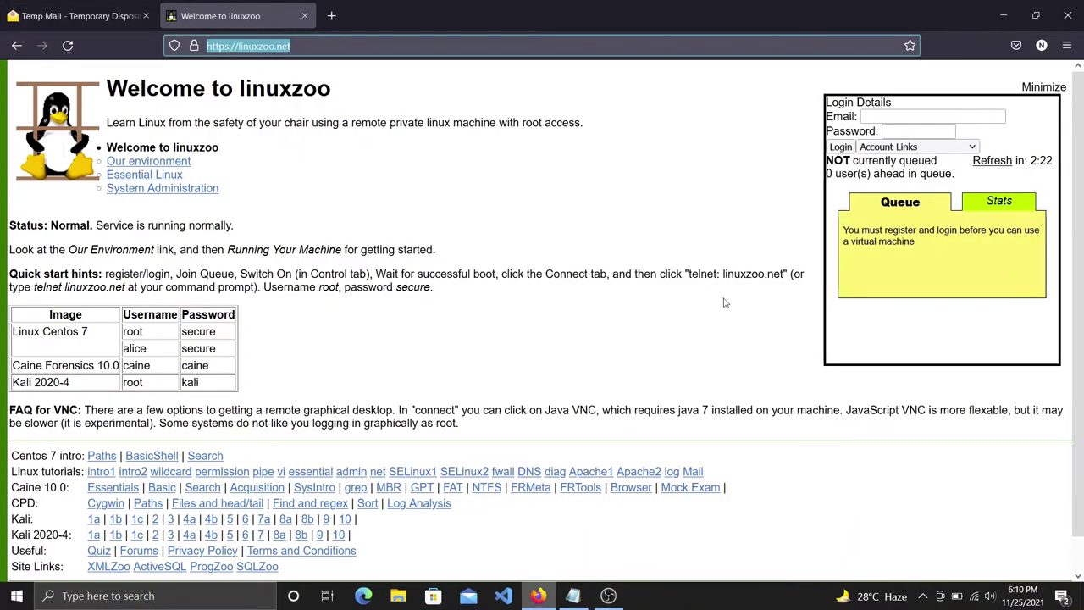
# Glance at the Account Links list, then highlight the registration step start in the notes.
pyautogui.click(949, 148)
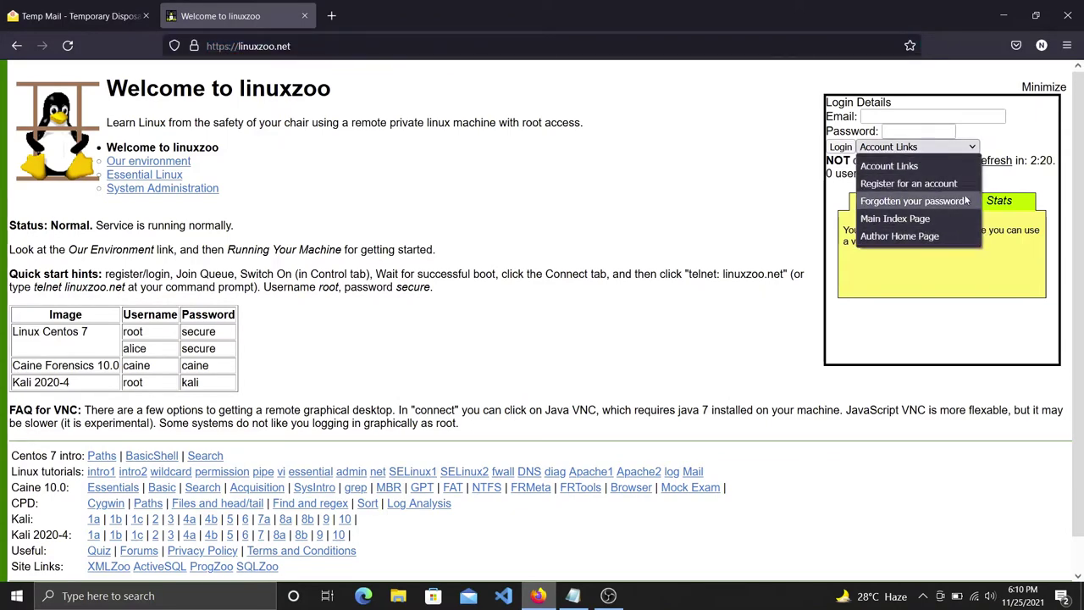
pyautogui.click(813, 458)
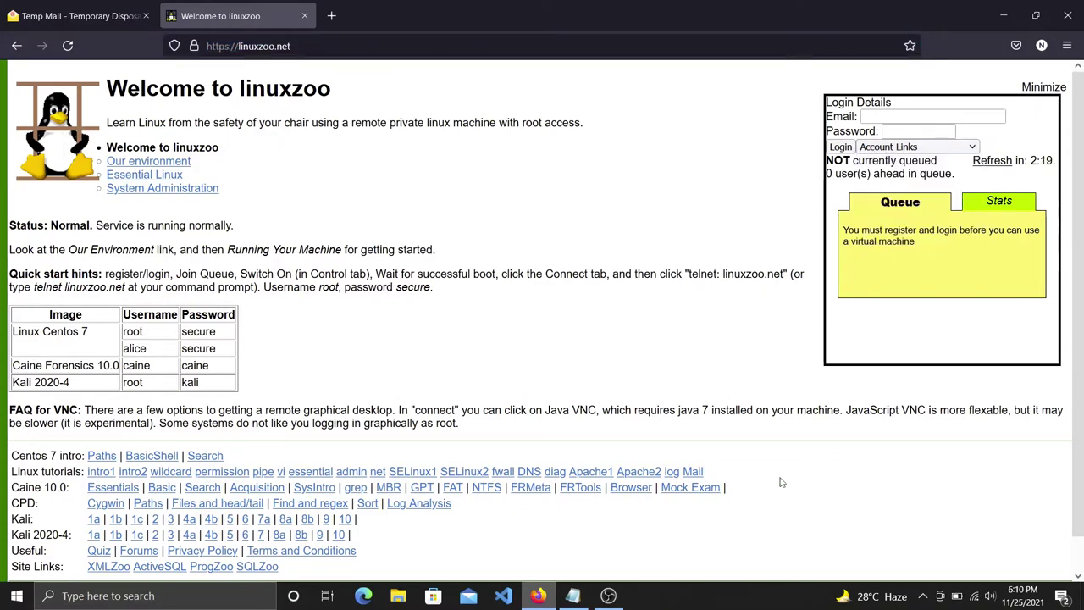
pyautogui.click(573, 595)
pyautogui.scroll(-1, 550, 408)
pyautogui.scroll(-1, 550, 408)
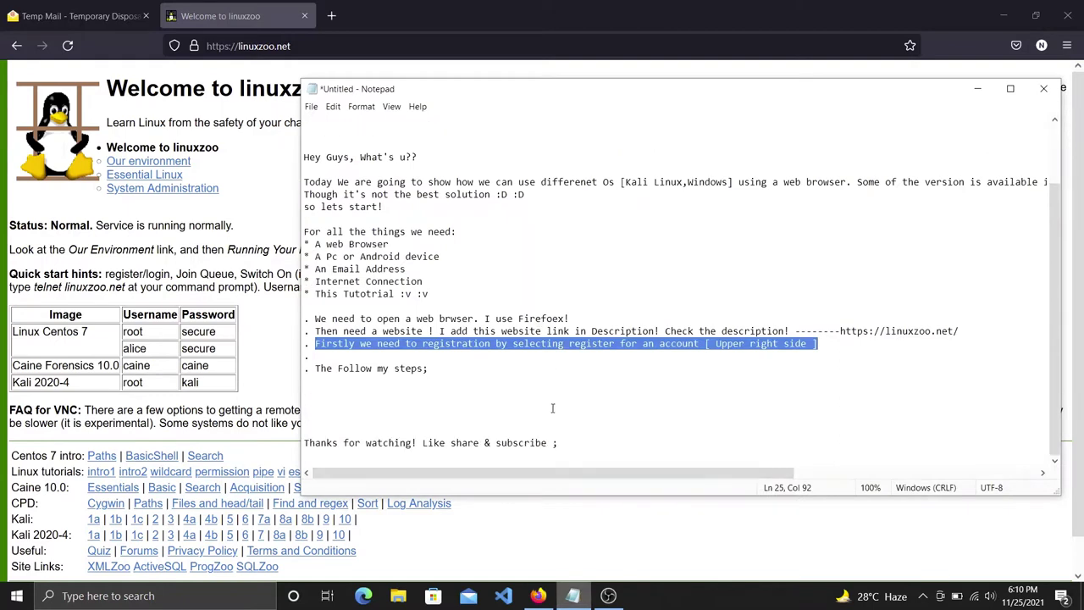
pyautogui.click(846, 357)
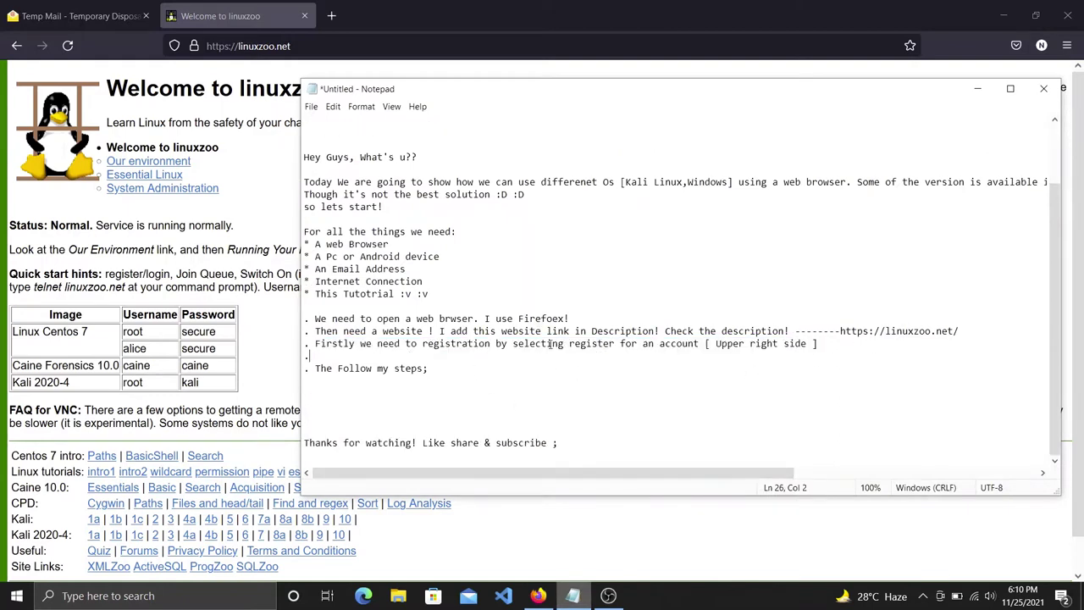
pyautogui.moveTo(313, 343); pyautogui.dragTo(826, 349)
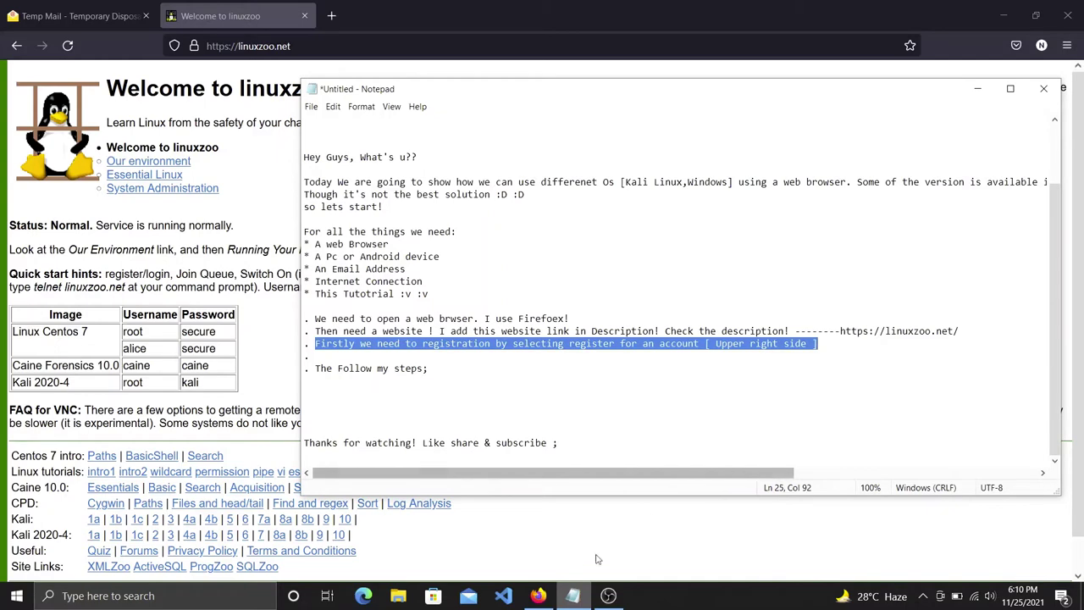
# Choose 'Register for an account' from the Account Links list on linuxzoo.
pyautogui.click(542, 599)
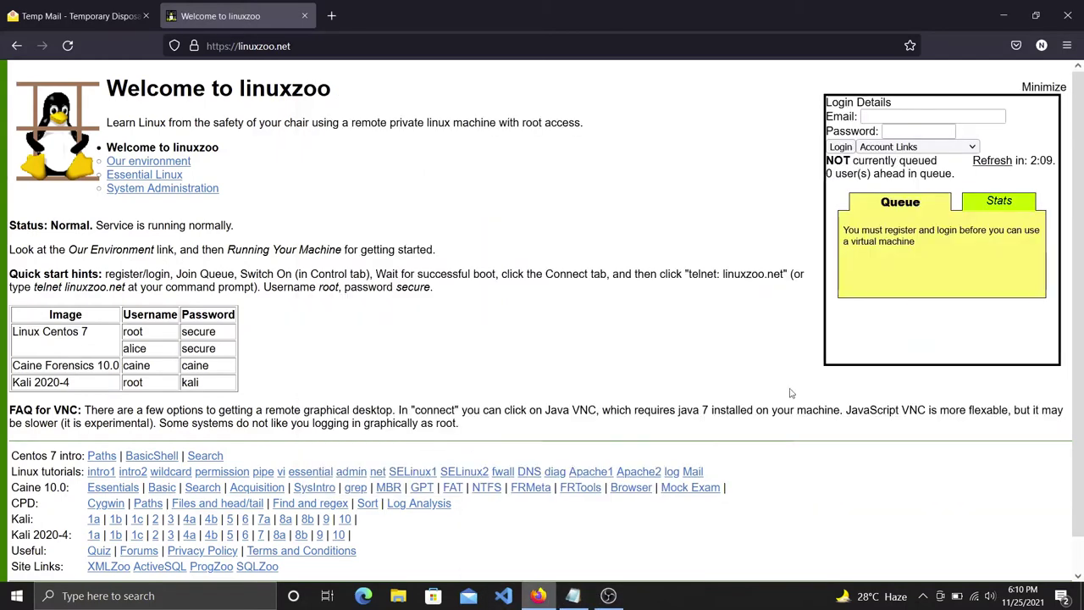
pyautogui.click(909, 148)
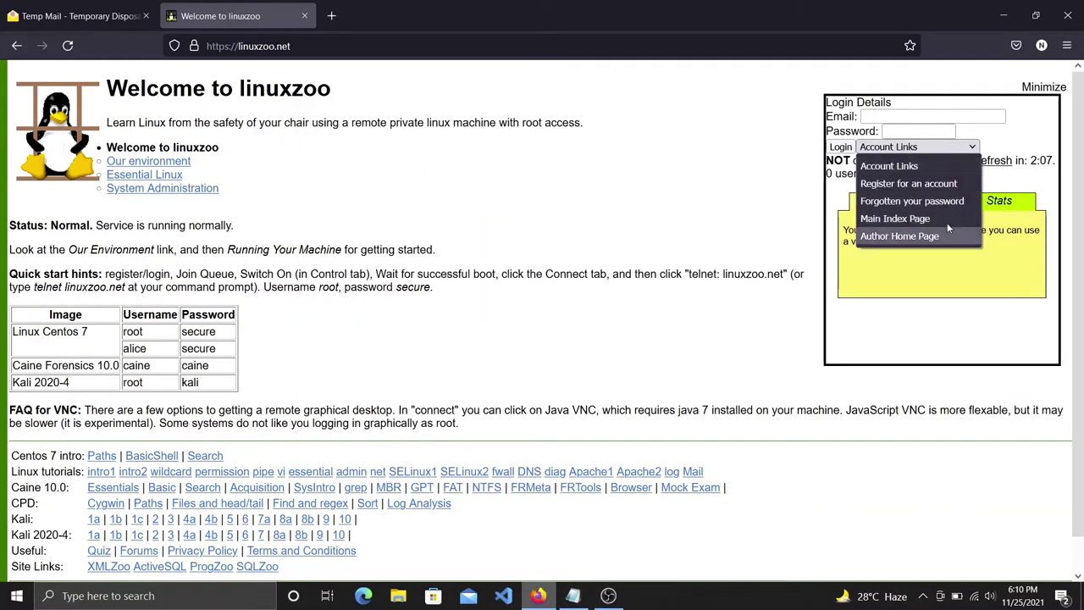
pyautogui.click(903, 183)
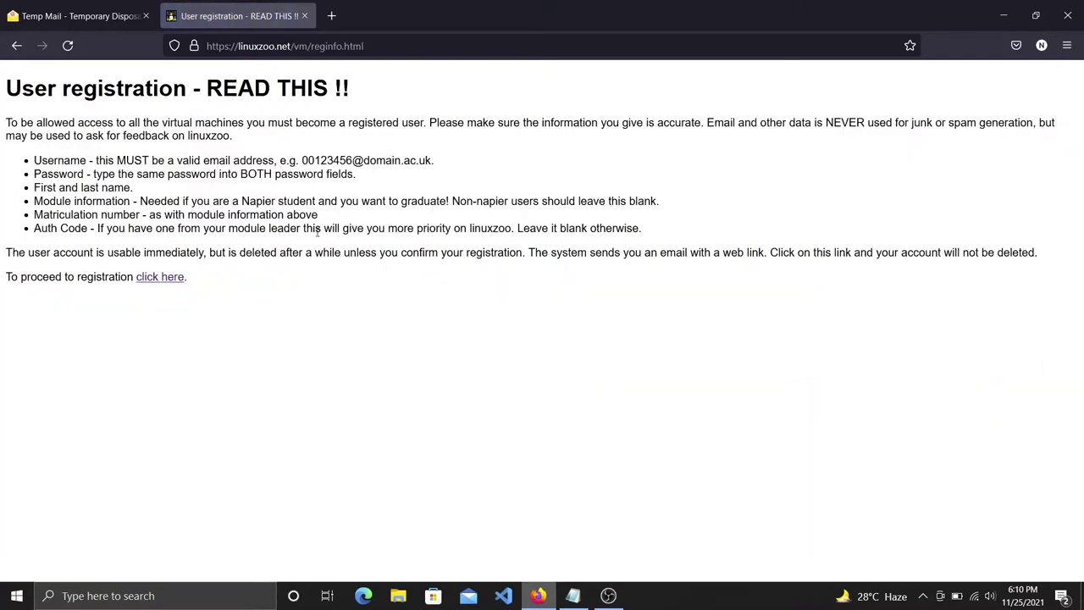
# Follow the 'click here' link to the User registration form and paste into Email/Username.
pyautogui.moveTo(191, 277); pyautogui.dragTo(134, 278)
pyautogui.click(216, 286)
pyautogui.click(167, 315)
pyautogui.click(169, 283)
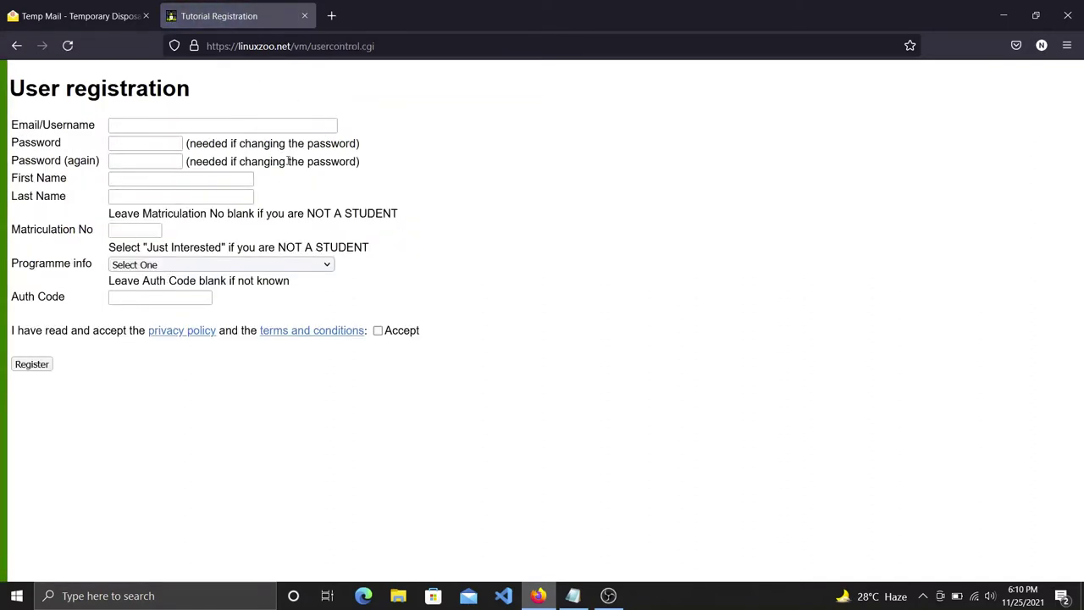
pyautogui.moveTo(224, 88); pyautogui.dragTo(2, 92)
pyautogui.click(152, 128)
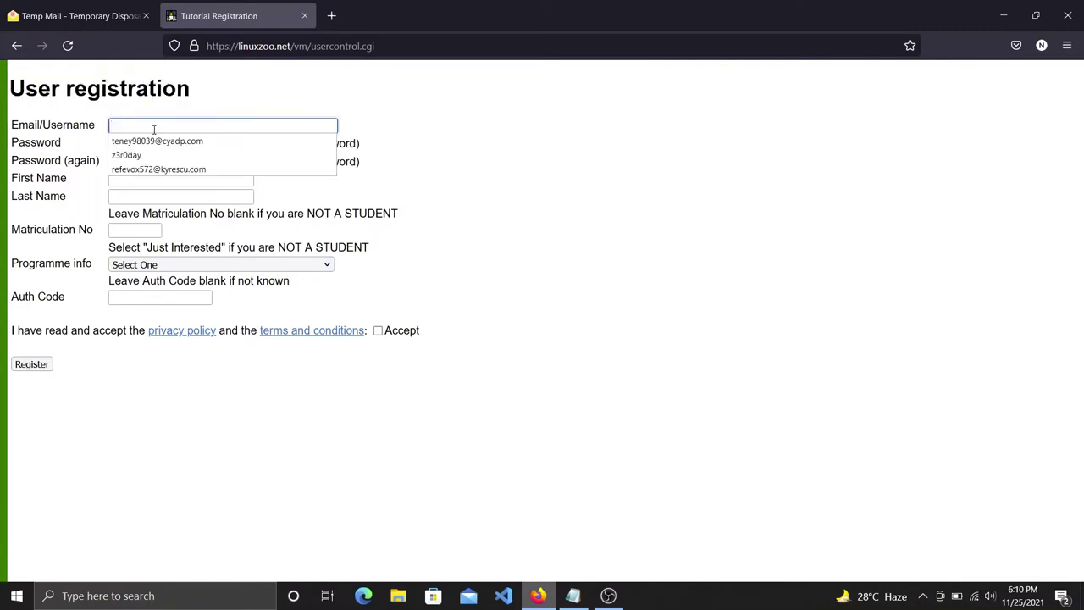
pyautogui.write('https://linuxzoo.net/')
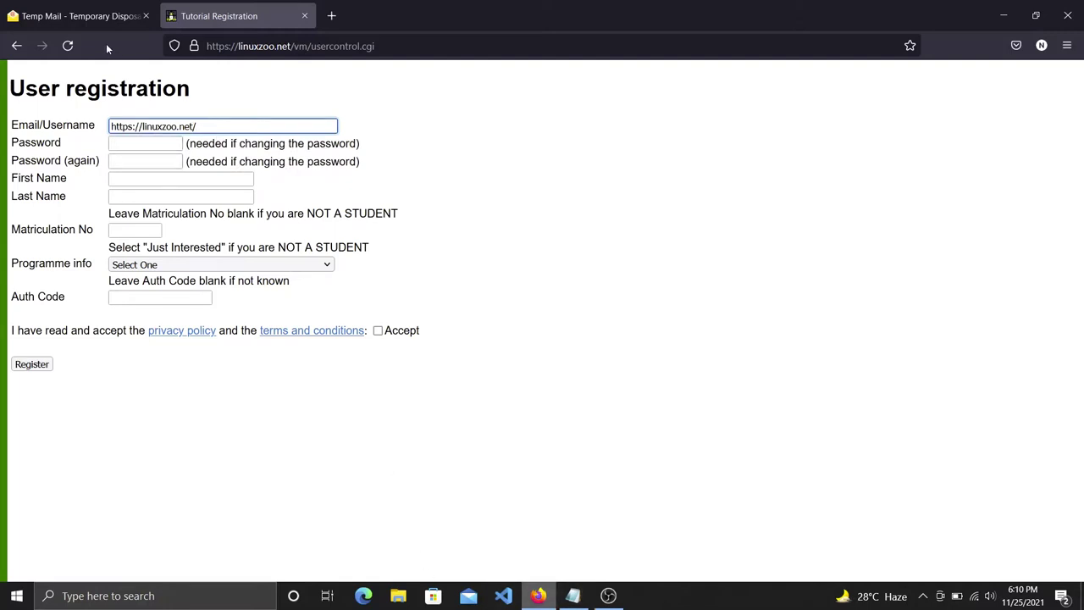
# Replace the Email/Username value with the temporary address copied from the Tempmailo tab.
pyautogui.click(81, 15)
pyautogui.click(686, 249)
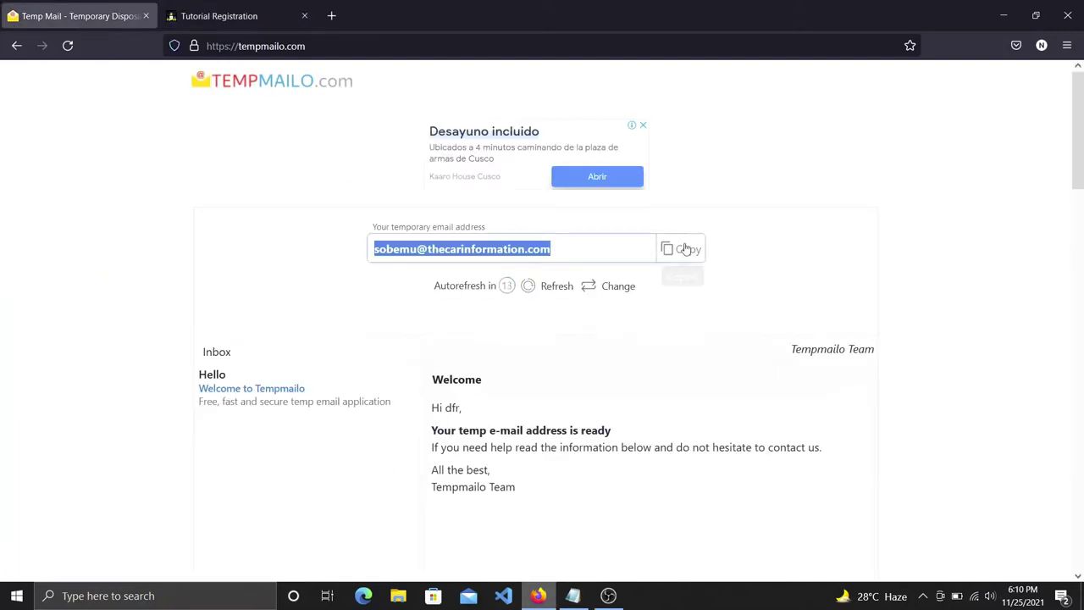
pyautogui.click(220, 15)
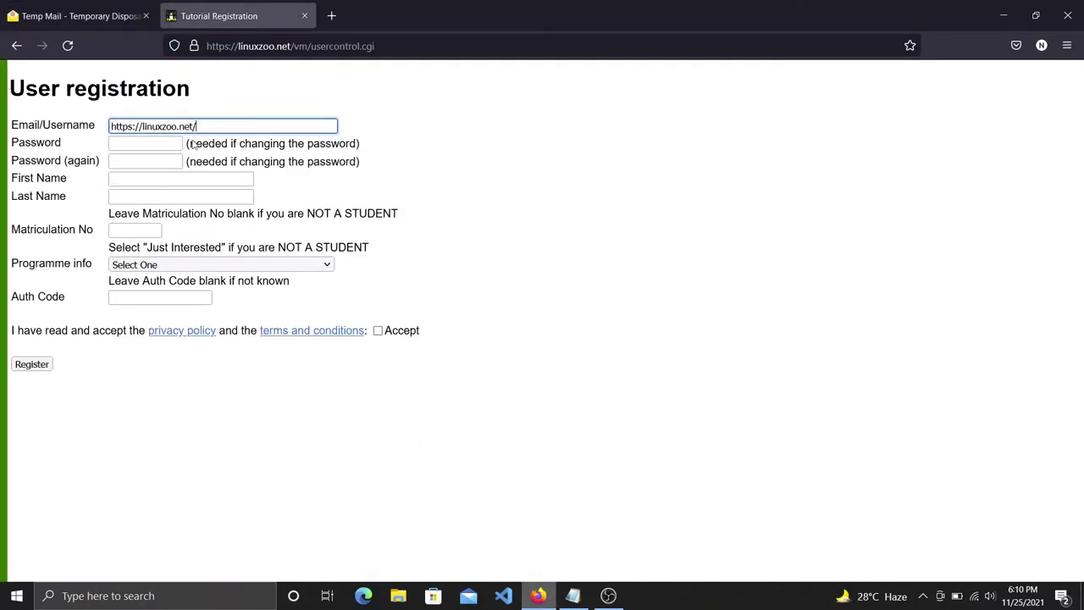
pyautogui.tripleClick(119, 125)
pyautogui.hotkey('ctrl', 'v')
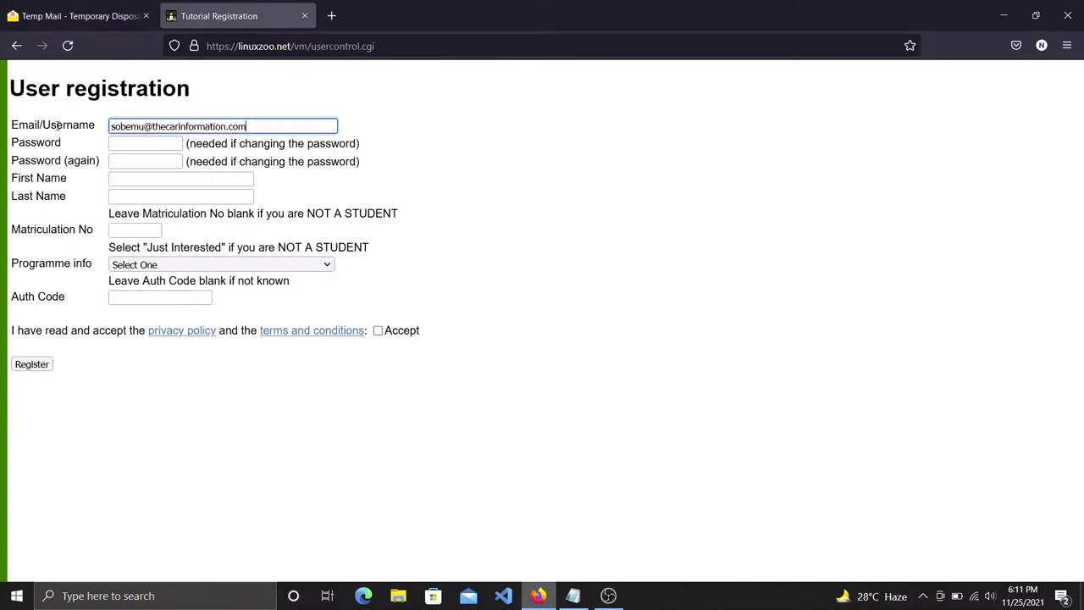
pyautogui.moveTo(259, 126); pyautogui.dragTo(97, 129)
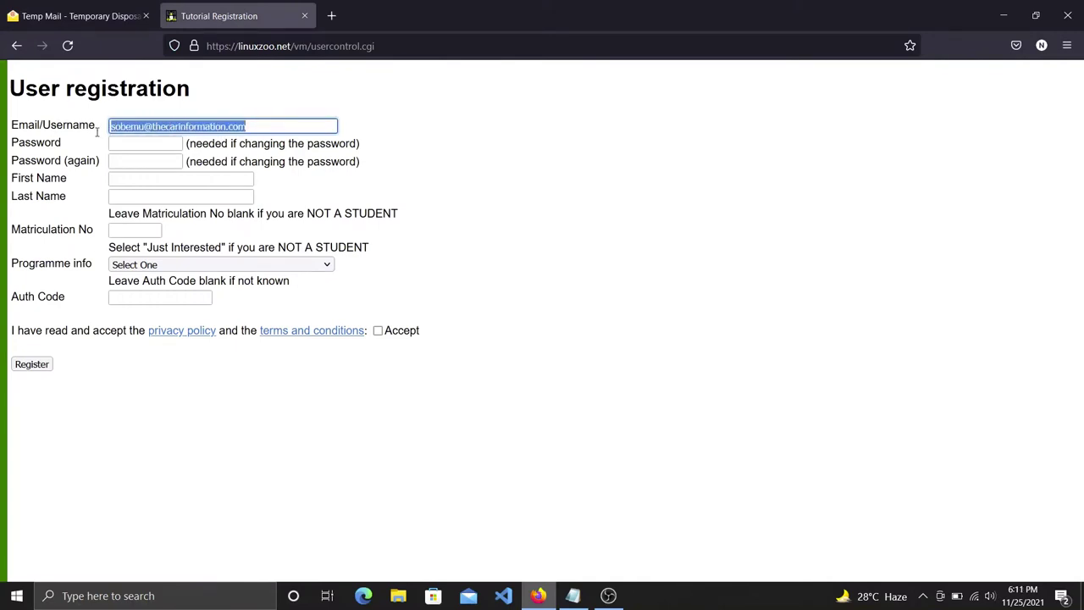
pyautogui.click(85, 27)
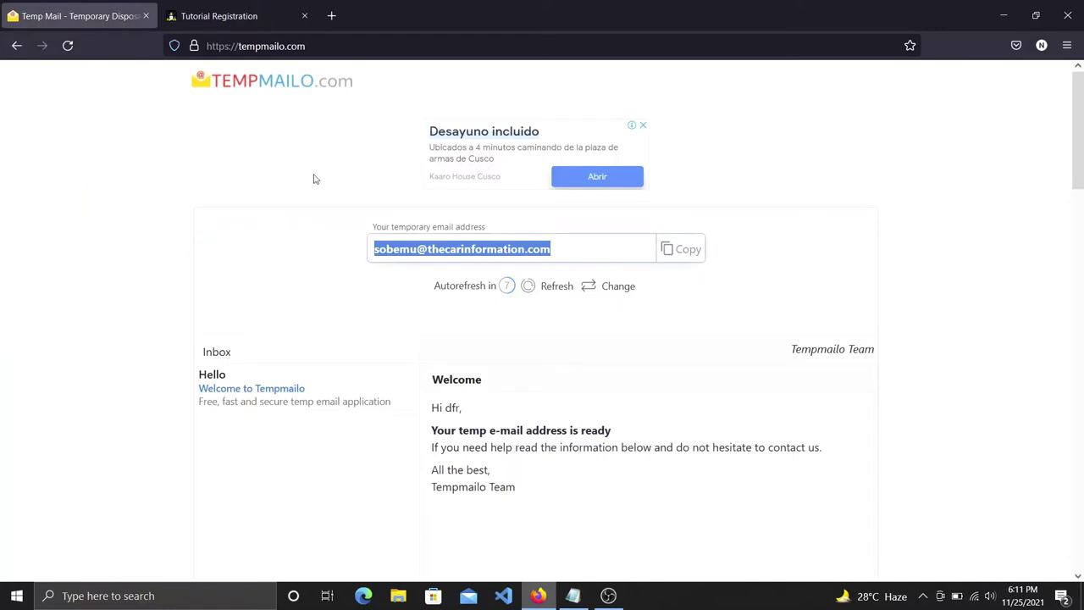
pyautogui.click(535, 250)
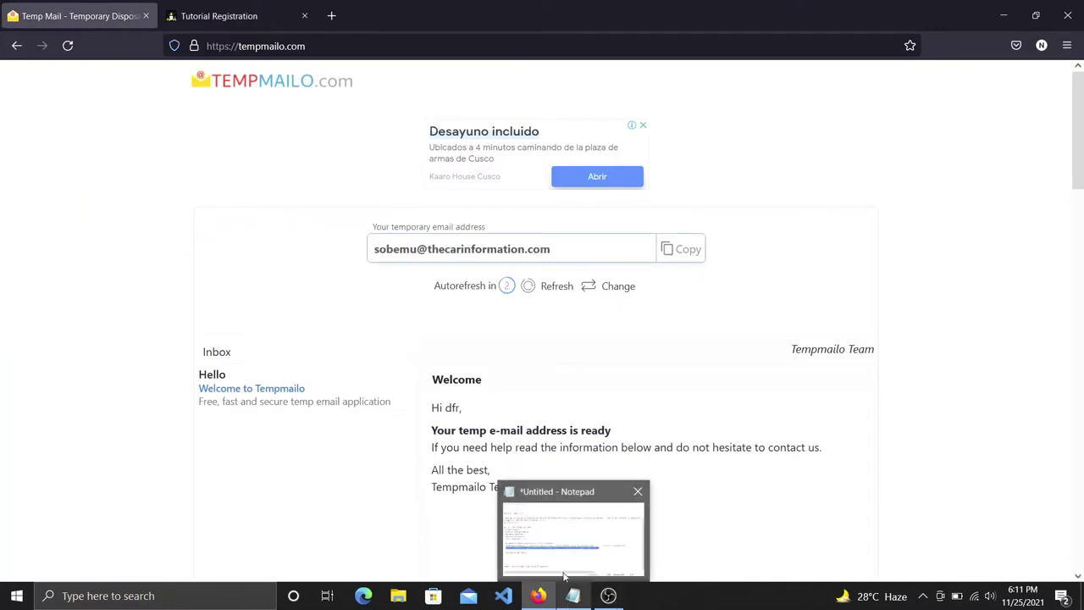
pyautogui.click(565, 587)
# Add 'I use a temp mail [Validation 13 days!' below the registration step, removing the stray B.
pyautogui.click(852, 350)
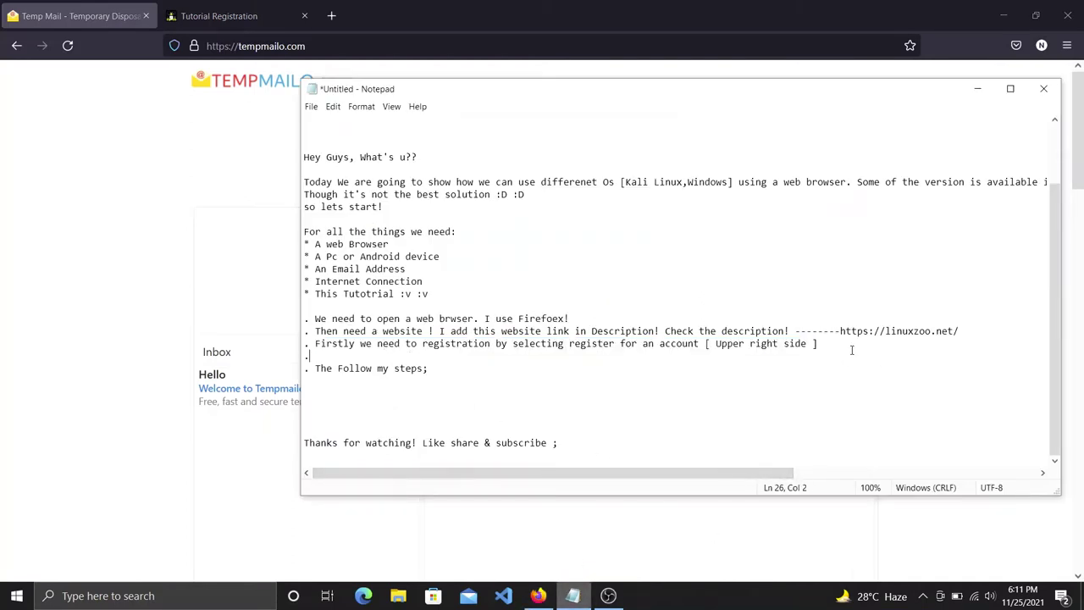
pyautogui.press('Return')
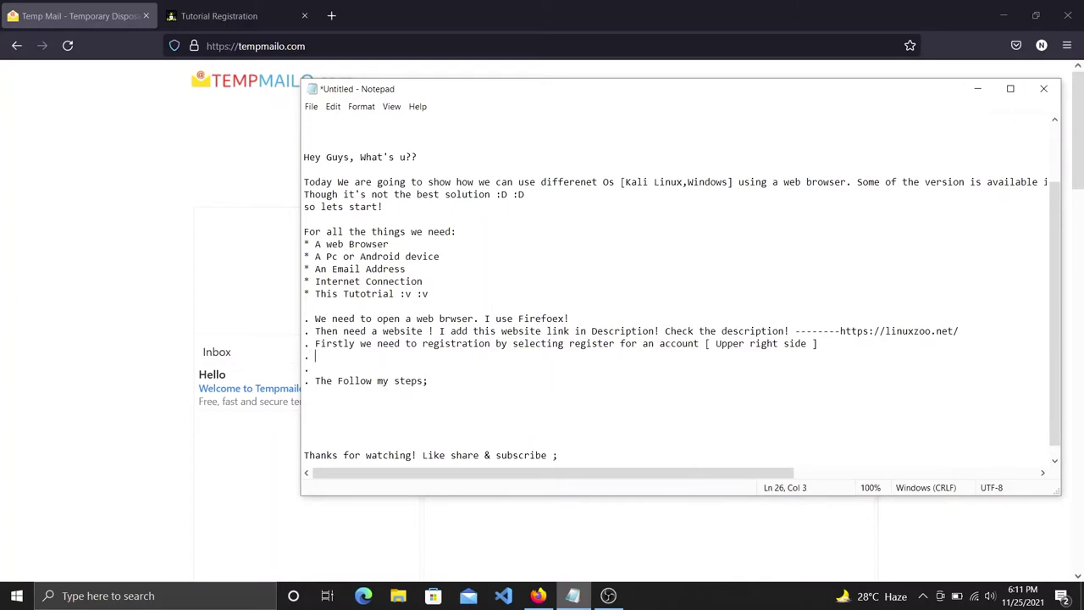
pyautogui.write('. I uis')
pyautogui.write('se')
pyautogui.write(' a t')
pyautogui.write('emp mail ')
pyautogui.write('[BV')
pyautogui.write('Valida')
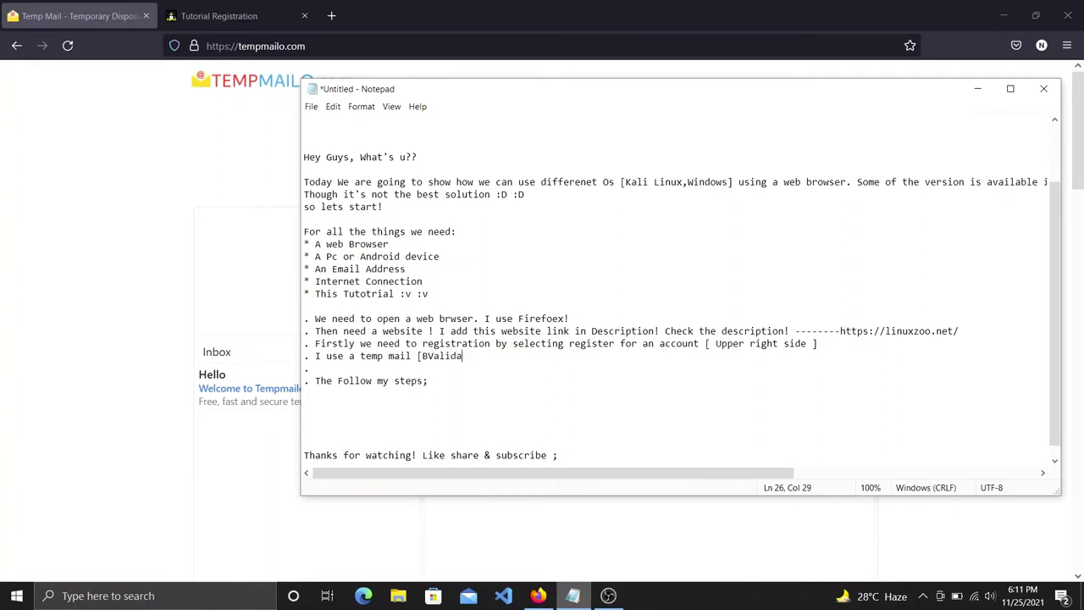
pyautogui.write('tion 13 days!')
pyautogui.click(431, 357)
pyautogui.press('BackSpace')
pyautogui.moveTo(534, 357); pyautogui.dragTo(400, 356)
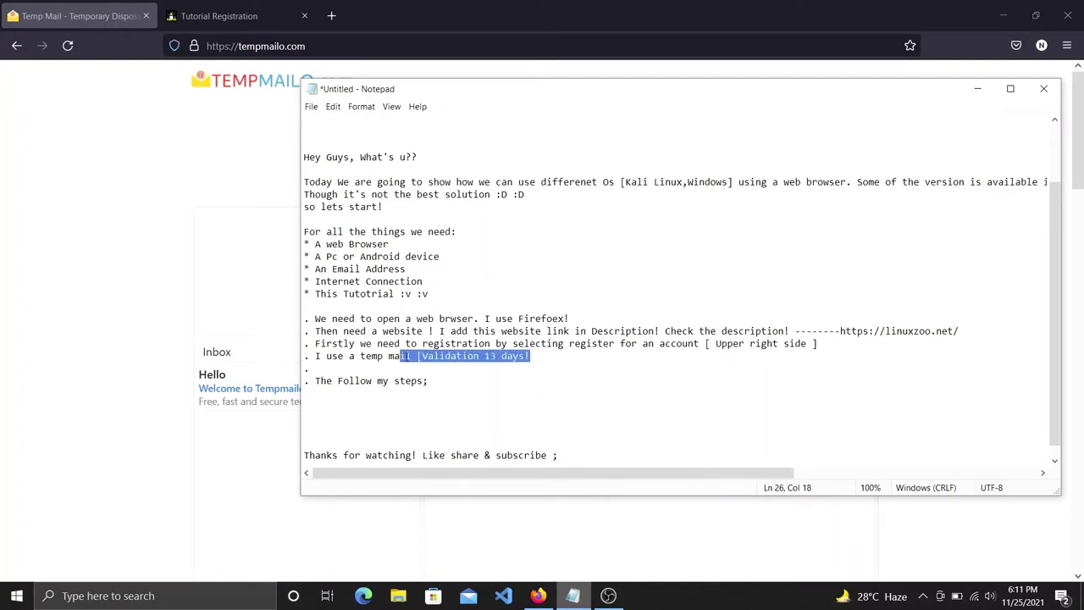
# Enter the account password in both Password and Password (again) fields.
pyautogui.click(542, 597)
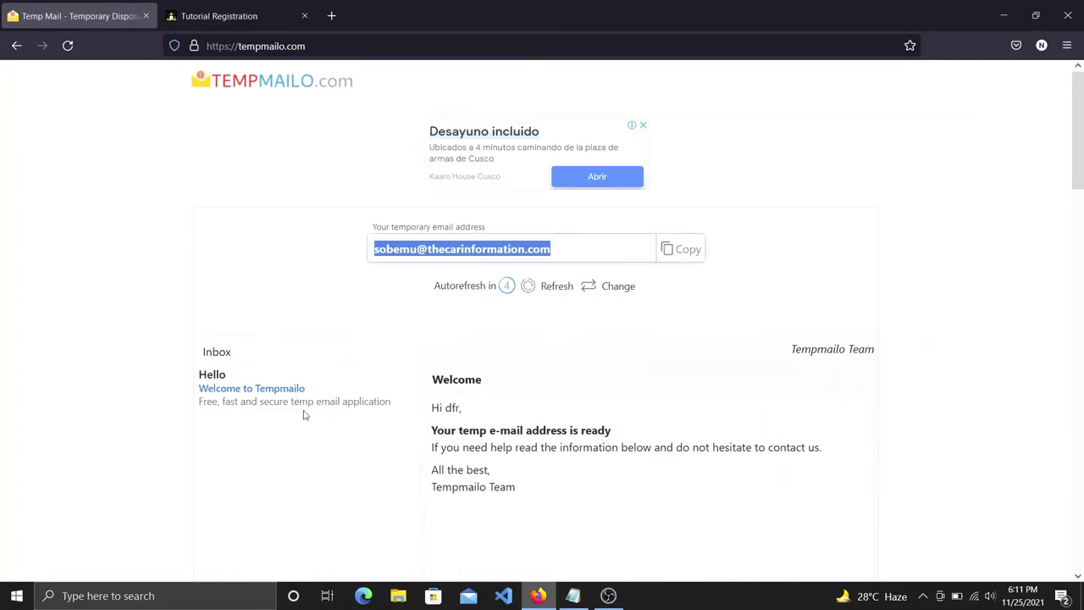
pyautogui.click(241, 11)
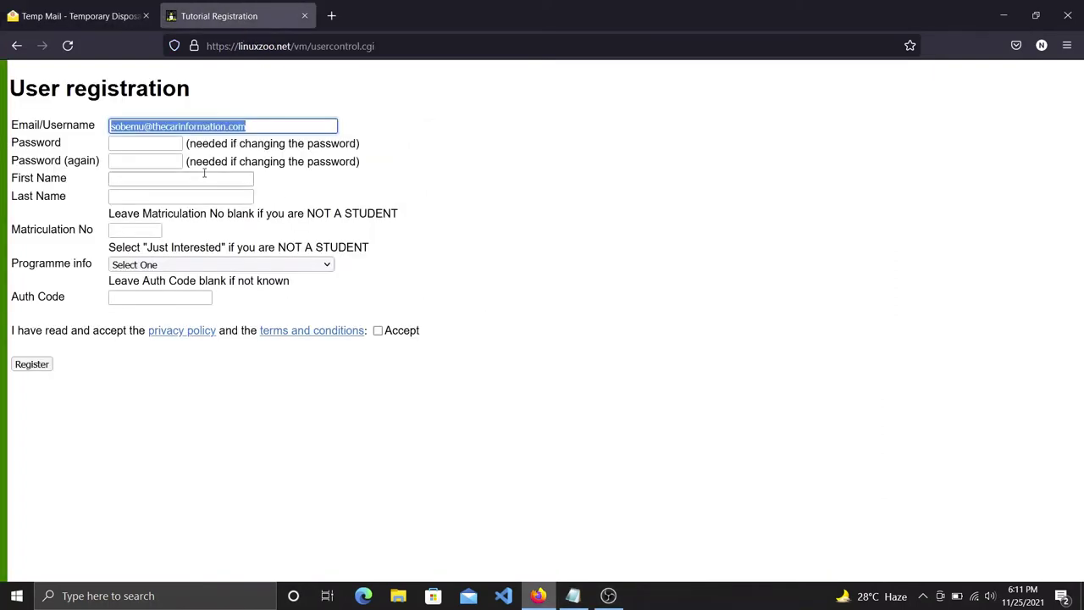
pyautogui.rightClick(140, 146)
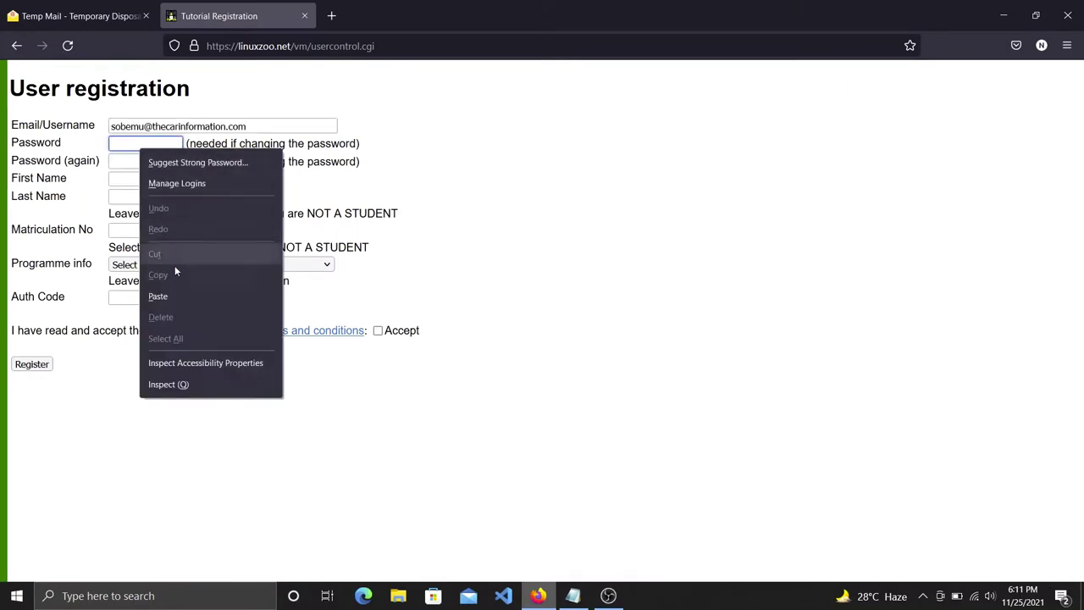
pyautogui.click(157, 294)
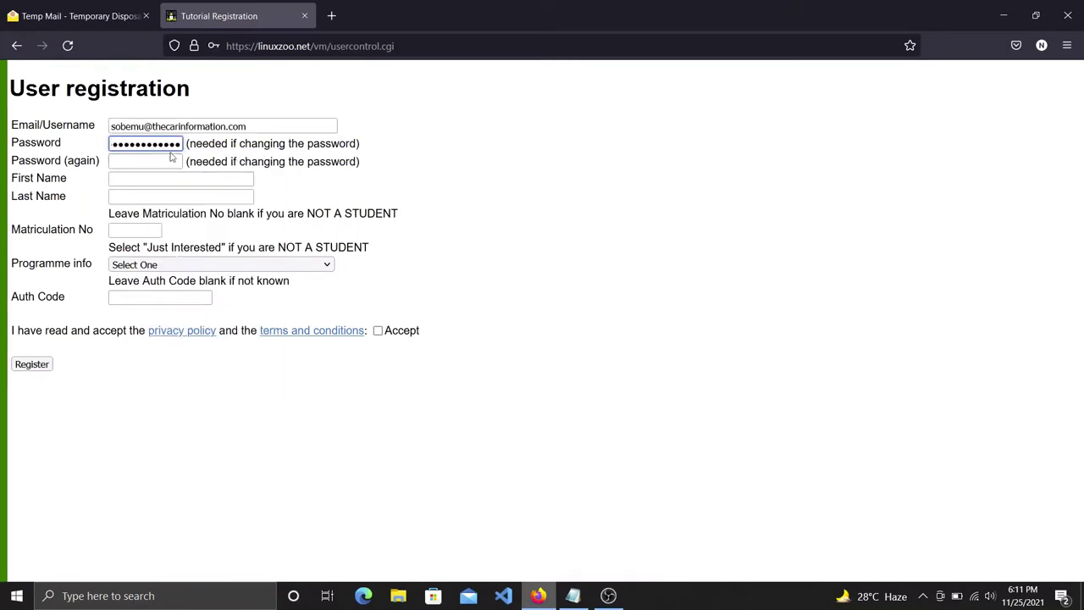
pyautogui.moveTo(176, 144); pyautogui.dragTo(116, 150)
pyautogui.click(115, 151)
pyautogui.press('BackSpace')
pyautogui.press('BackSpace')
pyautogui.press('BackSpace')
pyautogui.press('BackSpace')
pyautogui.press('BackSpace')
pyautogui.press('BackSpace')
pyautogui.press('BackSpace')
pyautogui.press('BackSpace')
pyautogui.press('BackSpace')
pyautogui.press('BackSpace')
pyautogui.press('BackSpace')
pyautogui.press('BackSpace')
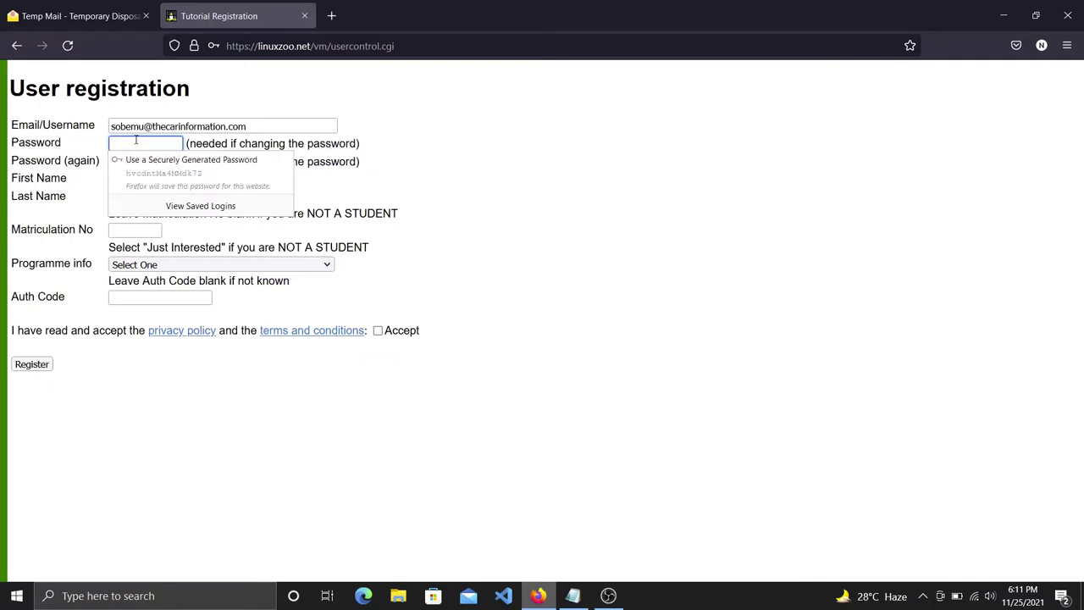
pyautogui.write('•••')
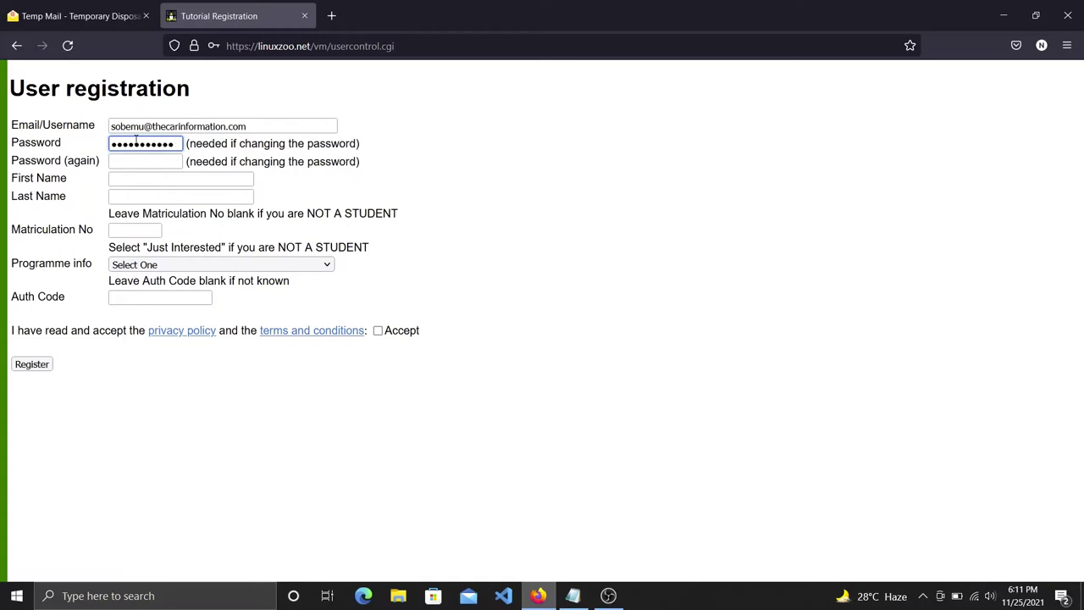
pyautogui.click(143, 162)
pyautogui.write('•')
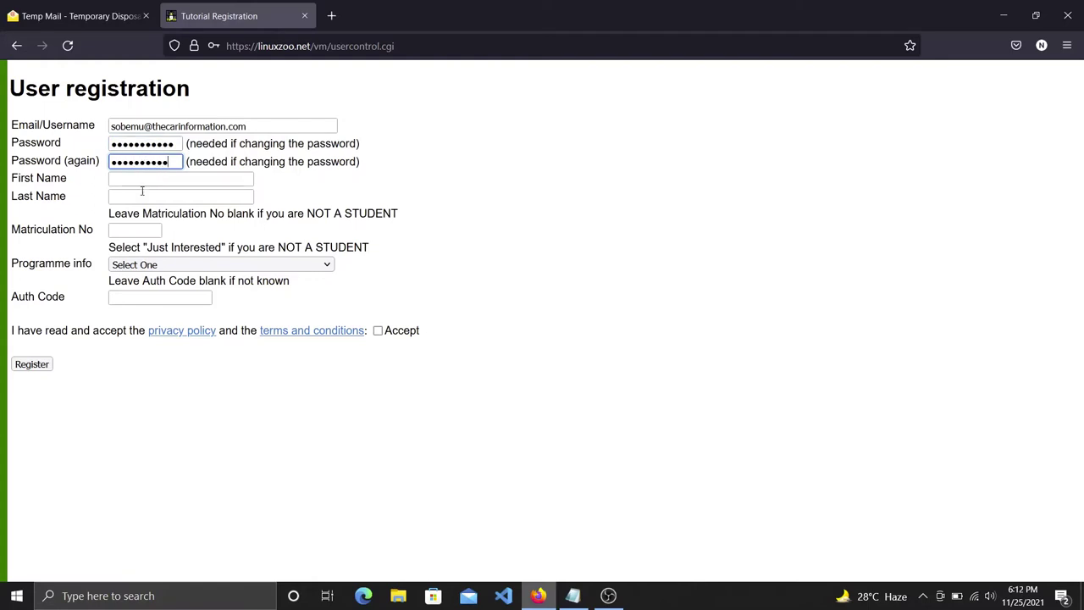
# Fill First Name and Last Name from autocomplete and set Programme info to Just Interested.
pyautogui.click(170, 178)
pyautogui.write('The')
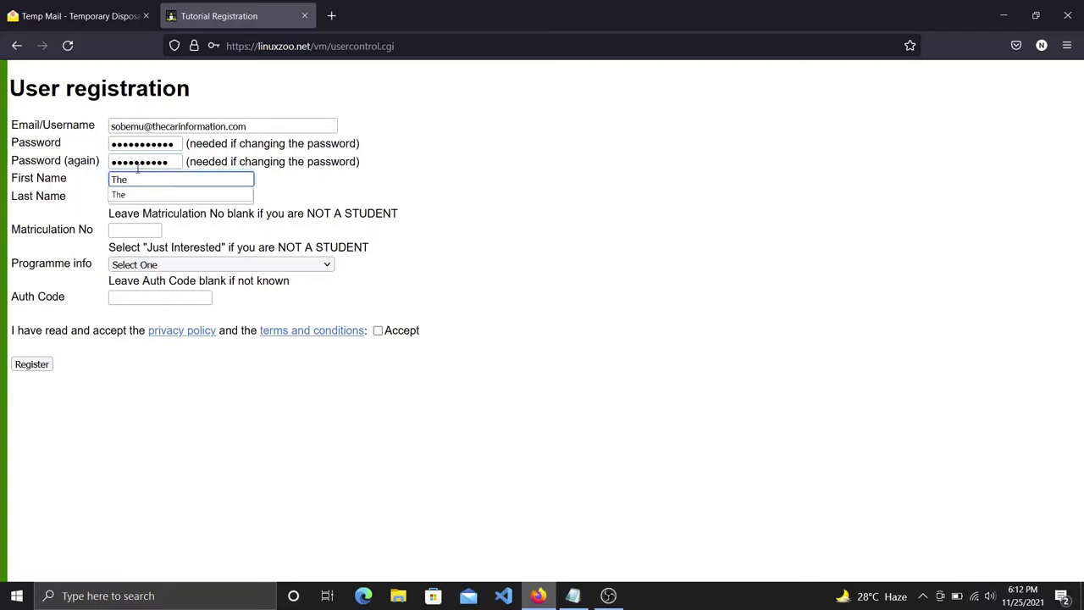
pyautogui.click(152, 196)
pyautogui.click(151, 197)
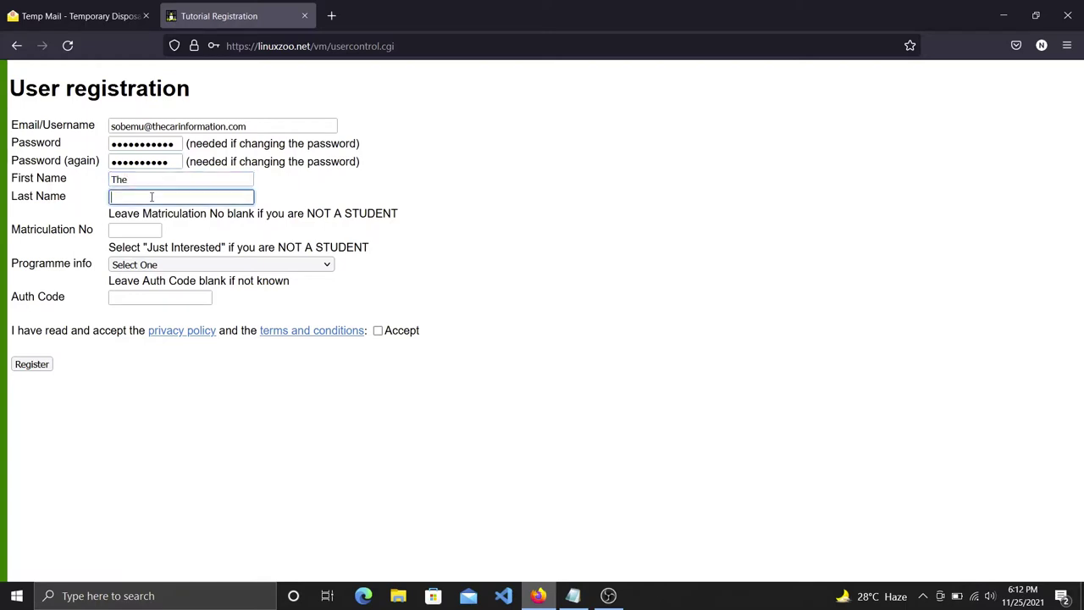
pyautogui.write('Emperor')
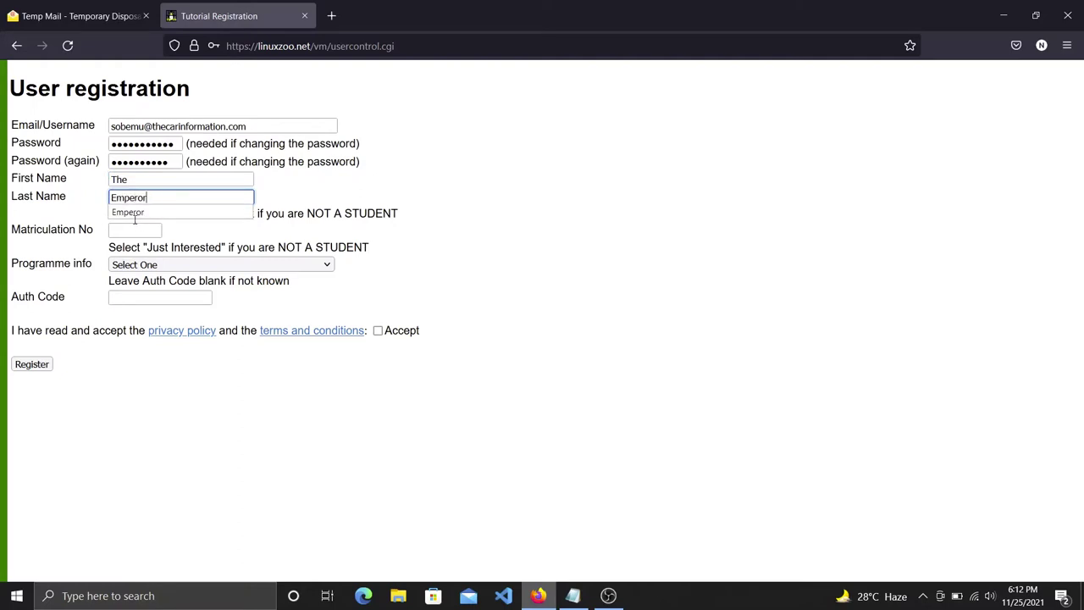
pyautogui.click(129, 213)
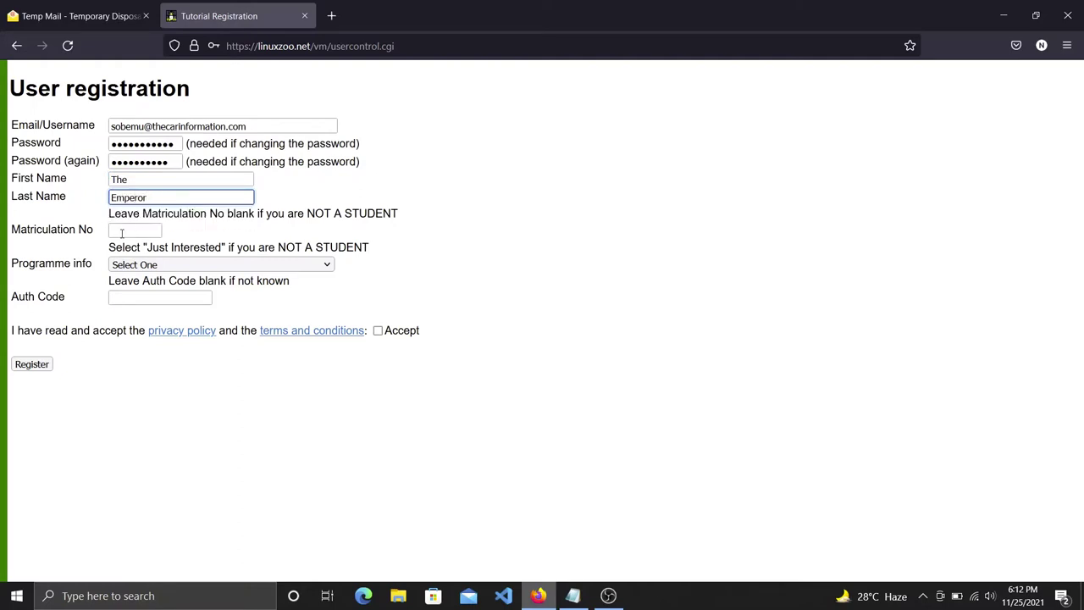
pyautogui.click(157, 268)
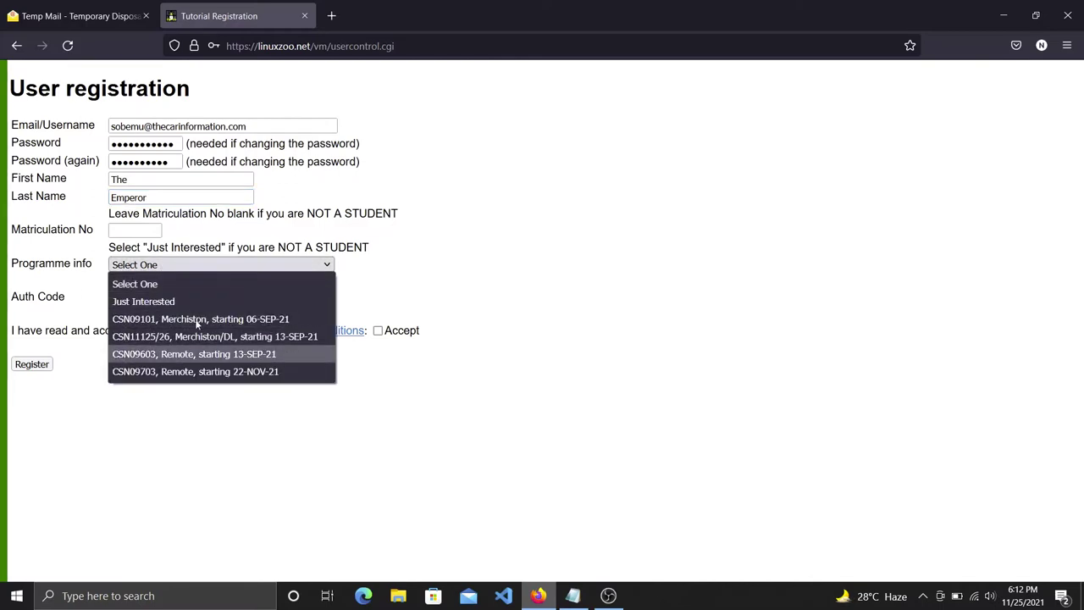
pyautogui.click(149, 303)
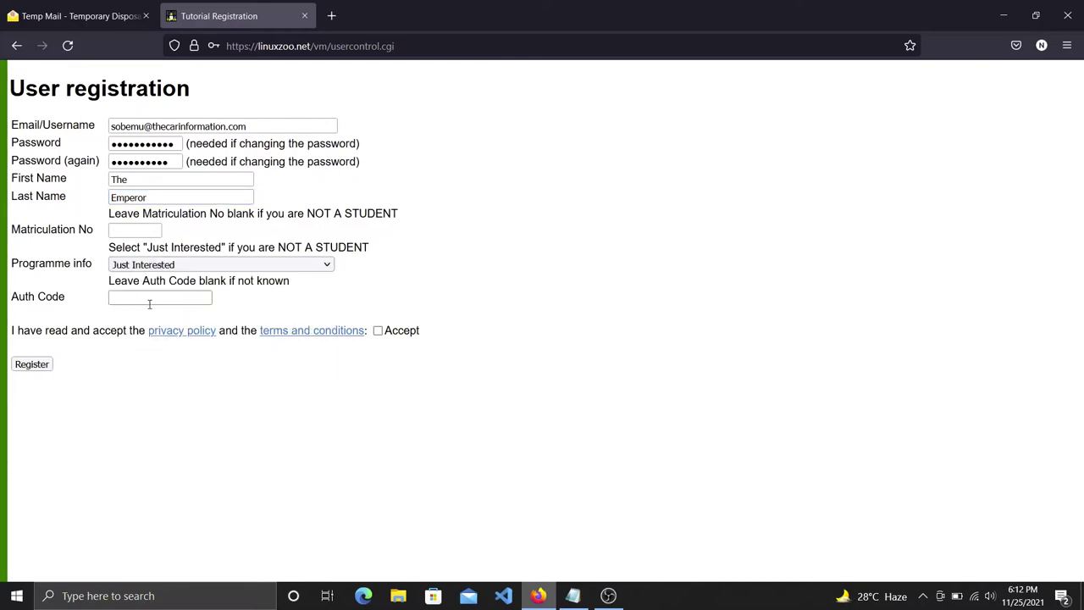
# Add the note 'Programme Info --- Just Interested' under the temp mail line.
pyautogui.moveTo(573, 595)
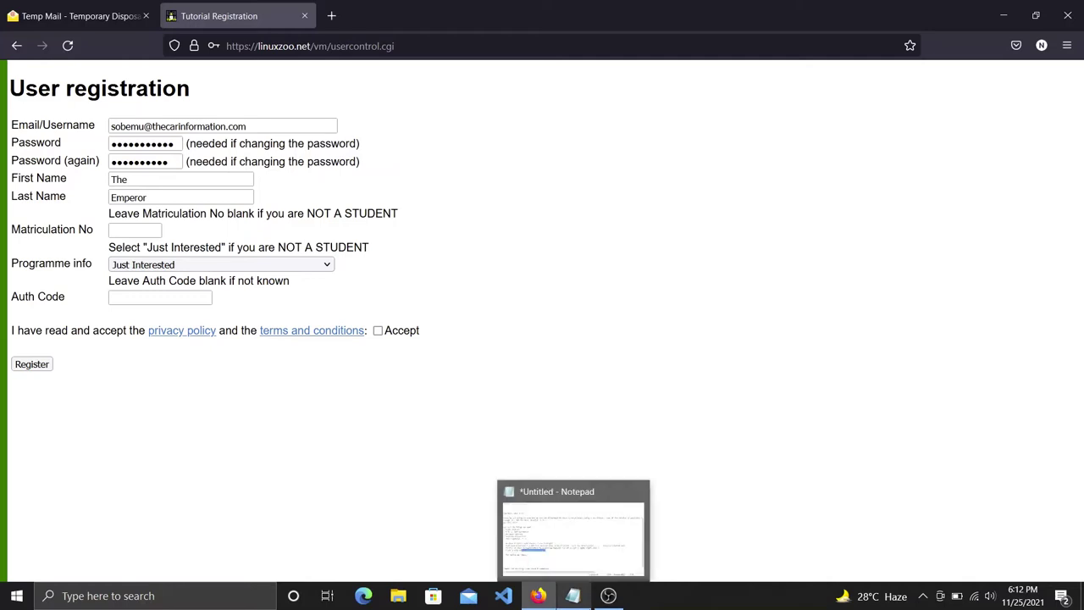
pyautogui.click(585, 530)
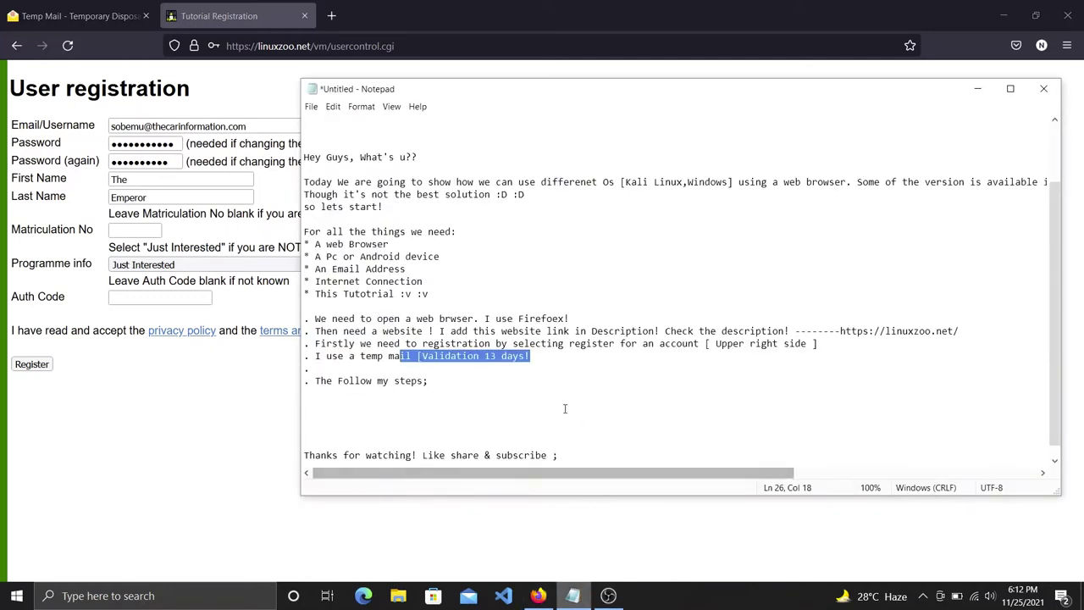
pyautogui.click(537, 356)
pyautogui.press('Return')
pyautogui.write('. Programme Info ')
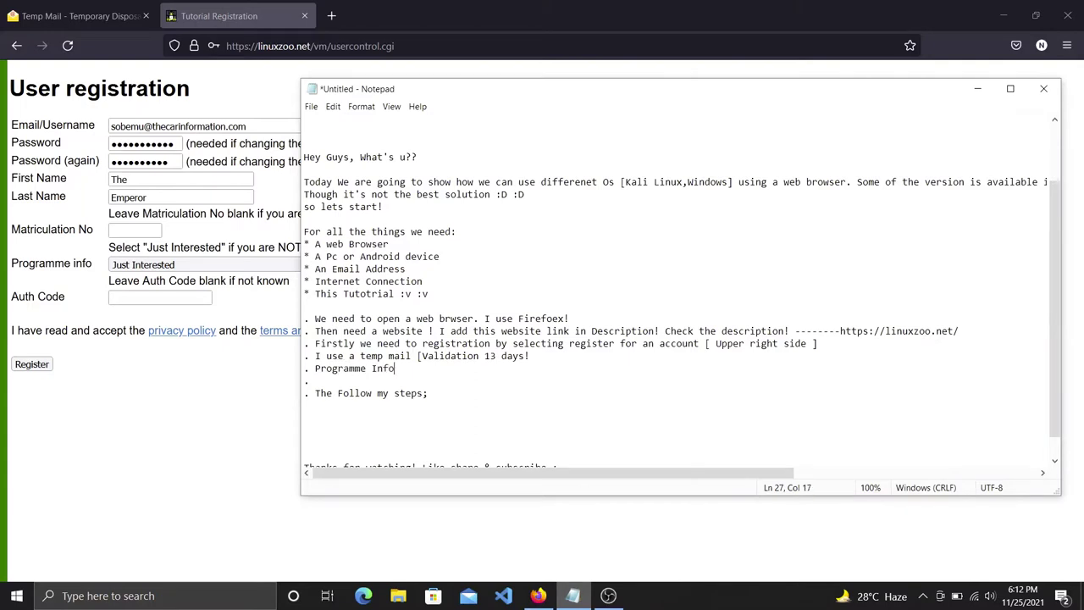
pyautogui.write('--- Just Interested!')
# Accept the privacy policy and terms, append 'Then Accept!' to the notes, and submit the registration.
pyautogui.click(167, 431)
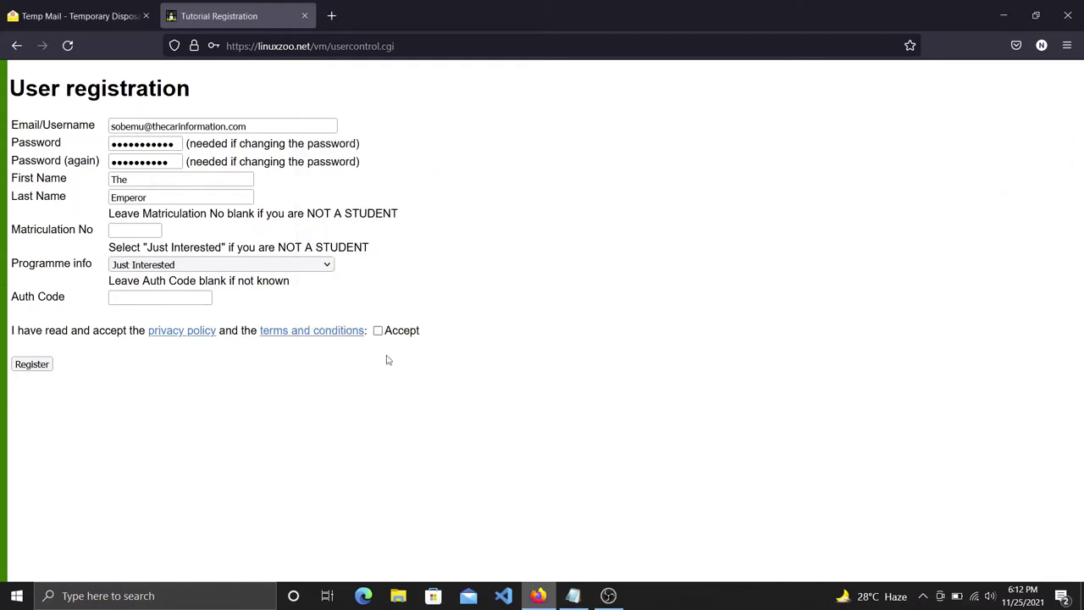
pyautogui.click(377, 331)
pyautogui.moveTo(572, 592)
pyautogui.click(584, 553)
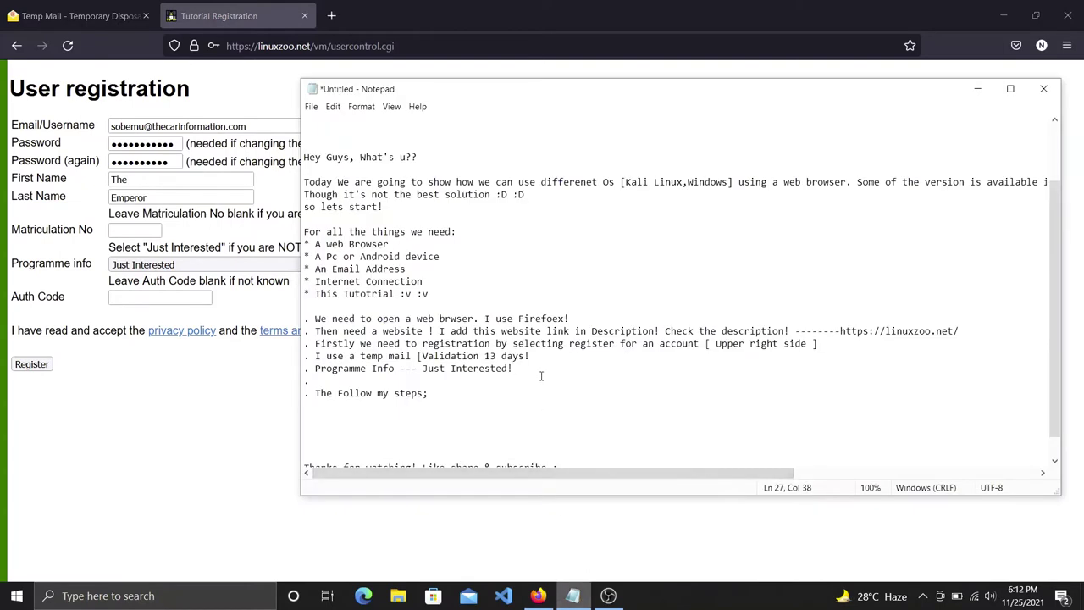
pyautogui.write('Then Accept!')
pyautogui.click(222, 412)
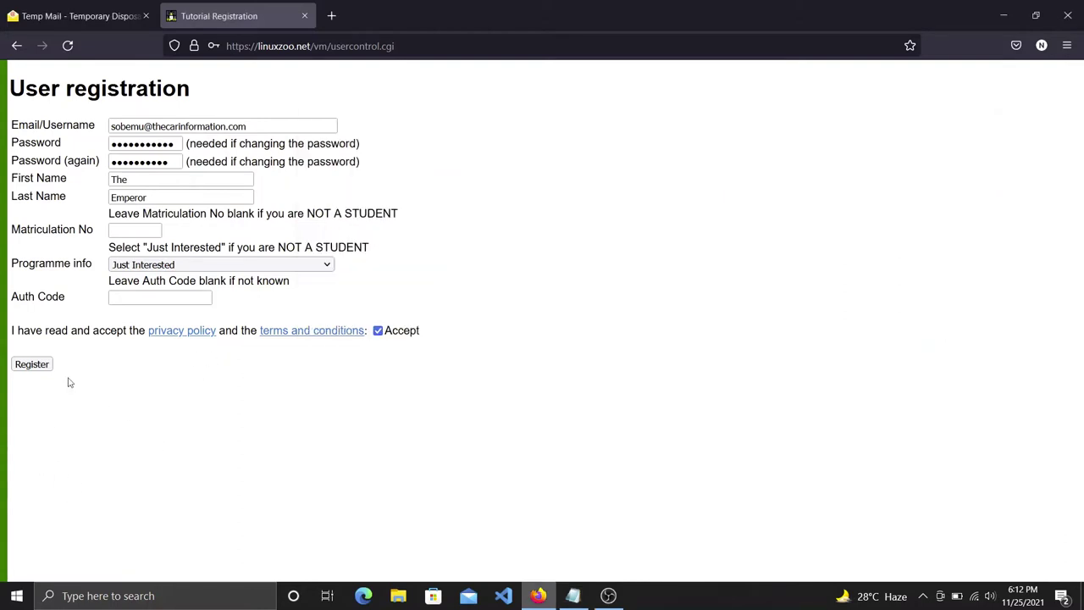
pyautogui.click(39, 370)
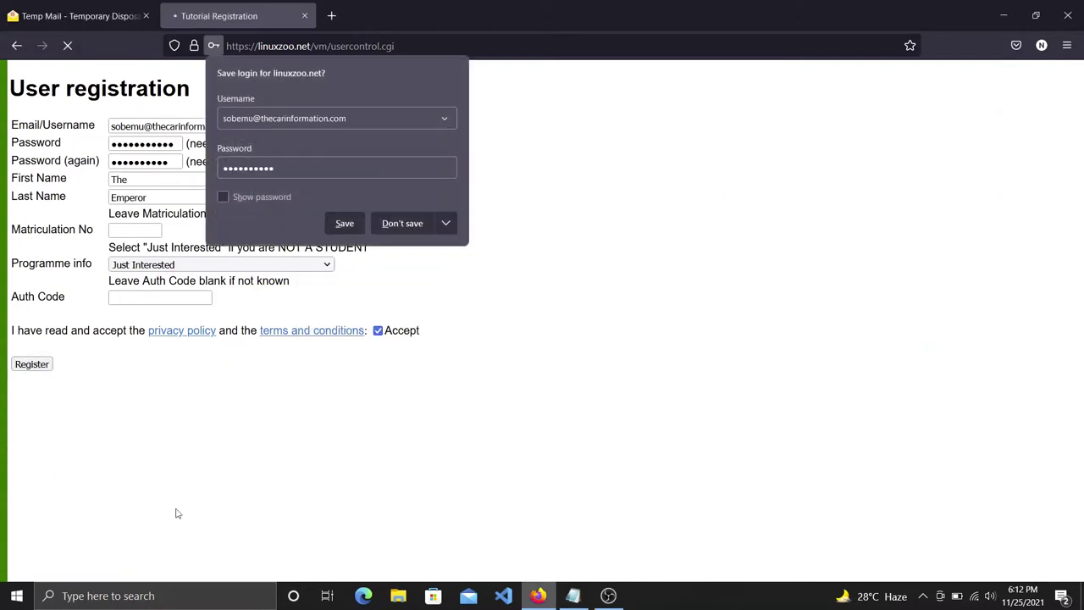
# Decline saving the login and note 'Upps Dont martch.. I did it again' in the notes.
pyautogui.click(405, 229)
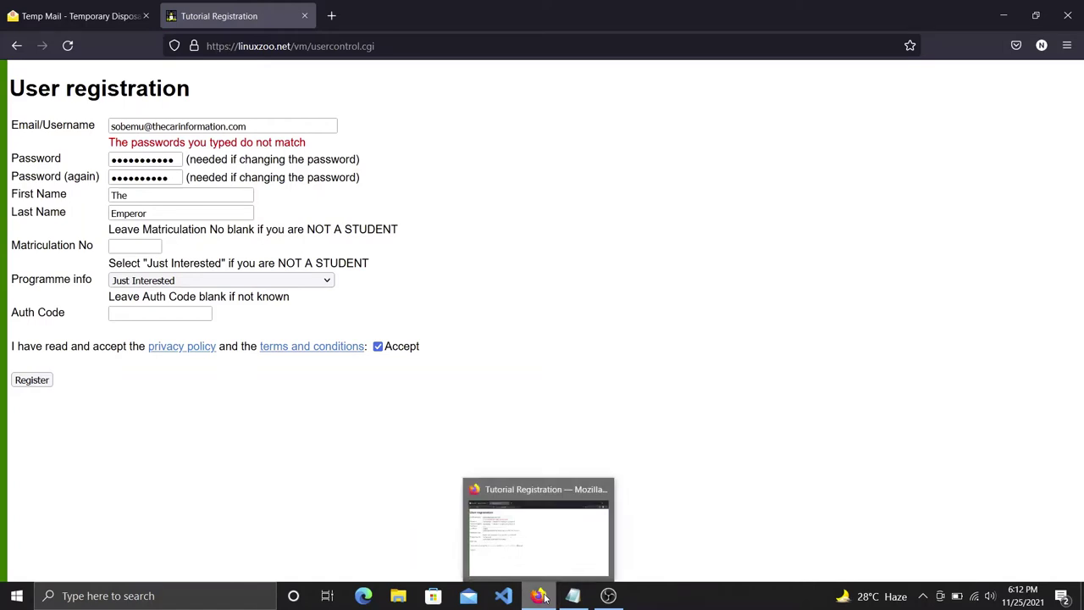
pyautogui.click(175, 165)
pyautogui.hotkey('ctrl', 'a')
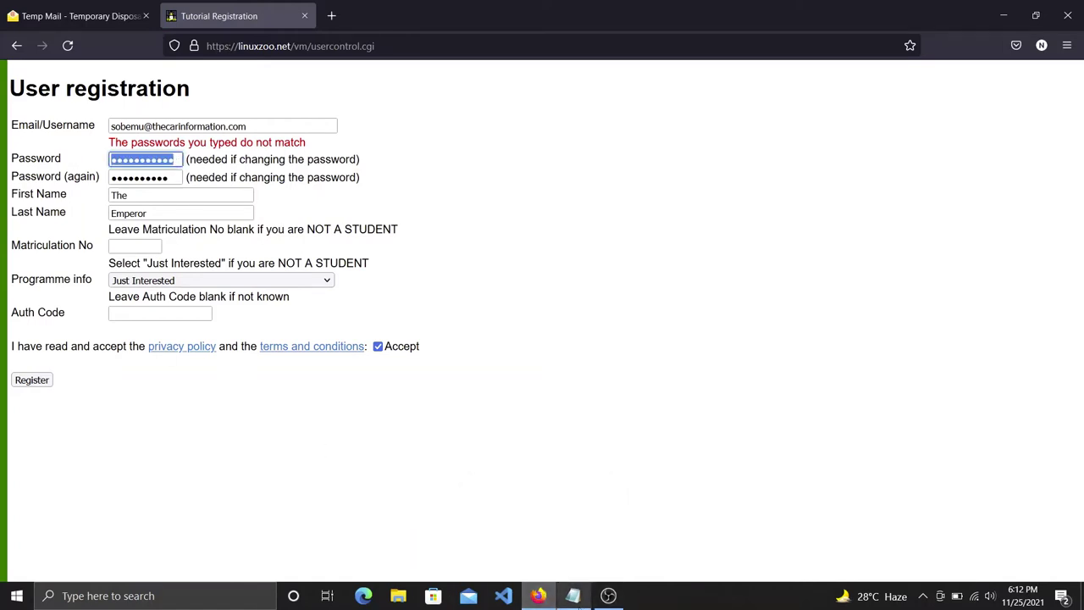
pyautogui.moveTo(573, 596)
pyautogui.click(566, 542)
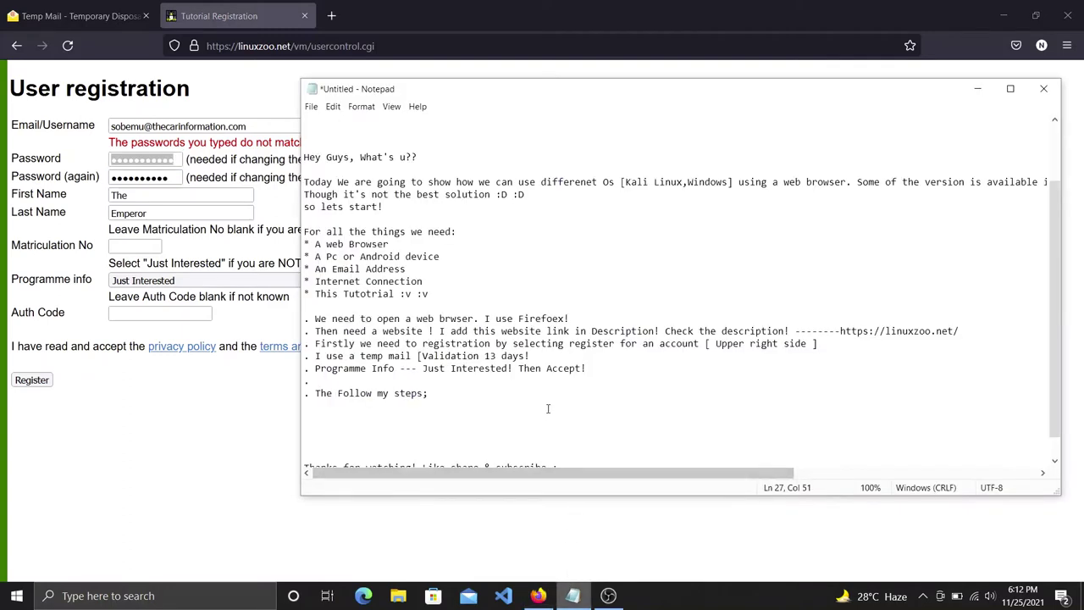
pyautogui.press('Return')
pyautogui.press('Return')
pyautogui.write('Upps Dont')
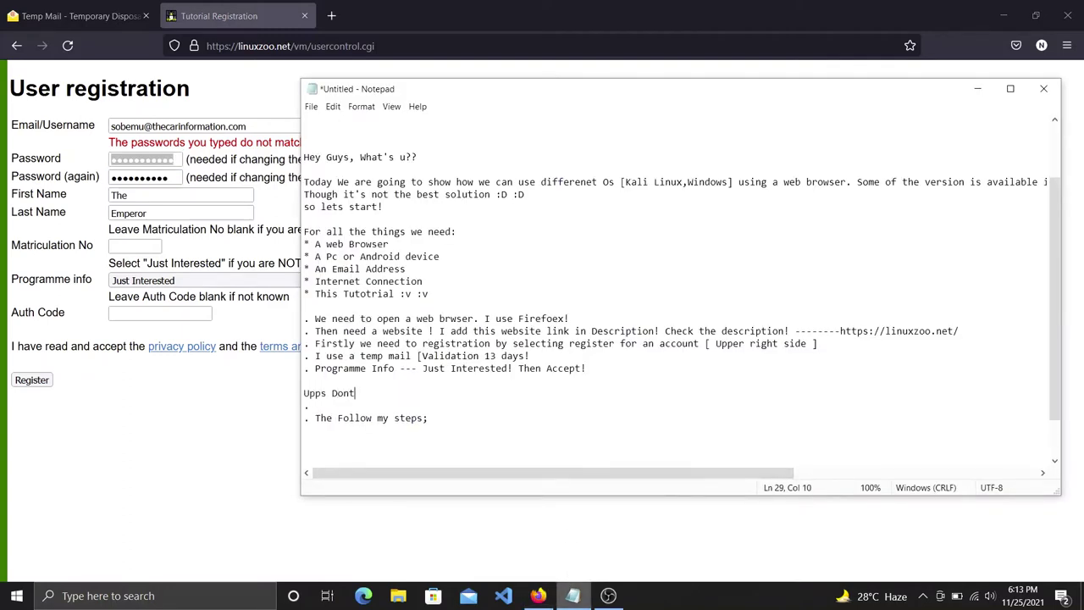
pyautogui.write(' martch.. I did it again')
# Clear both password fields, paste the same password into each, and resubmit without saving the login.
pyautogui.click(170, 438)
pyautogui.moveTo(180, 159); pyautogui.dragTo(89, 169)
pyautogui.press('BackSpace')
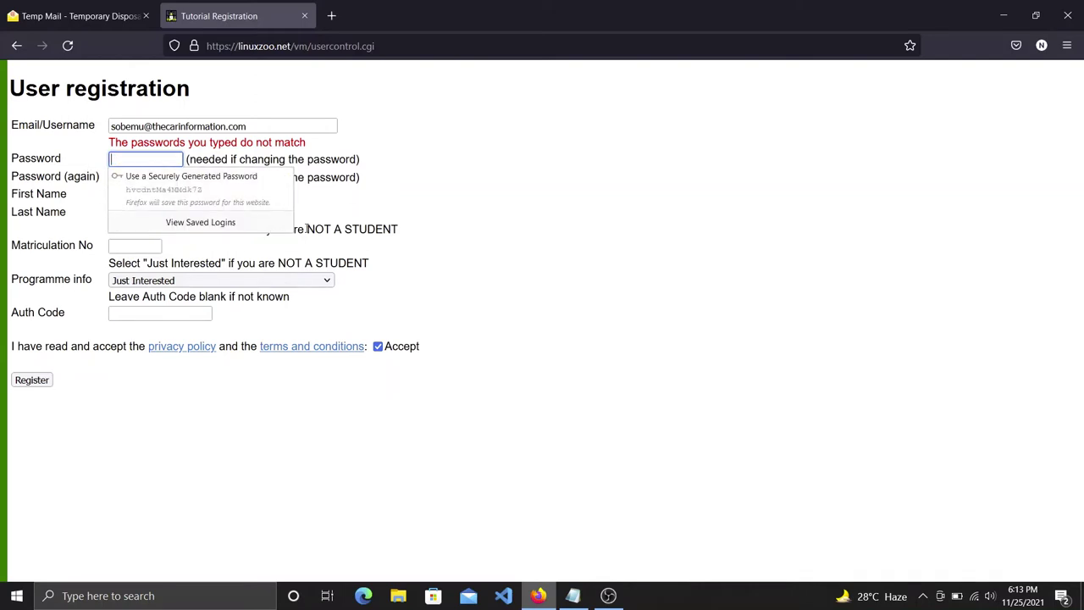
pyautogui.click(126, 178)
pyautogui.doubleClick(166, 183)
pyautogui.press('BackSpace')
pyautogui.click(137, 158)
pyautogui.hotkey('ctrl', 'v')
pyautogui.click(137, 177)
pyautogui.hotkey('ctrl', 'v')
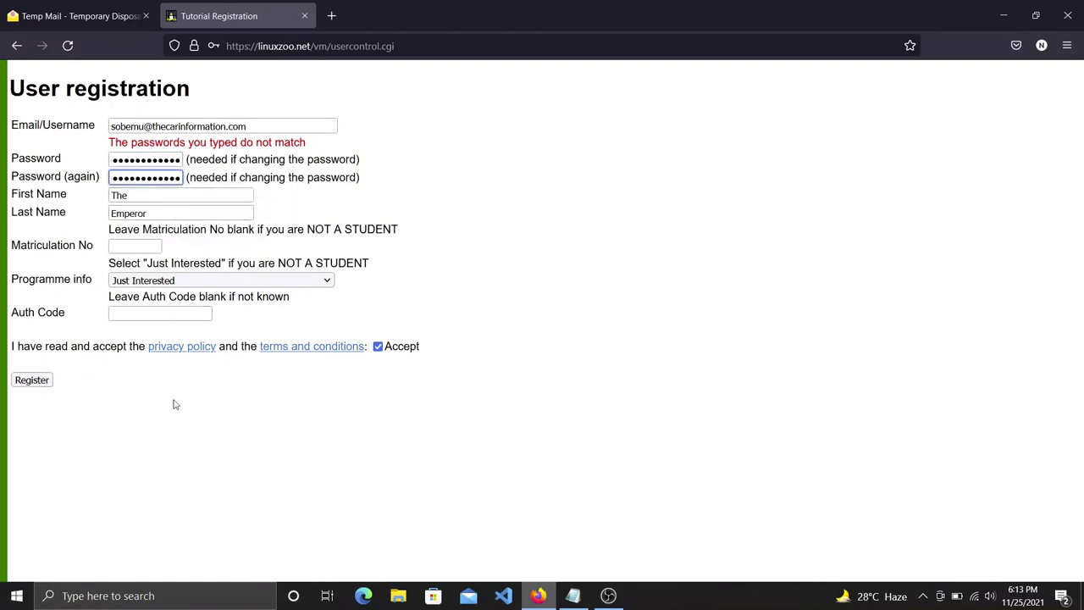
pyautogui.click(28, 382)
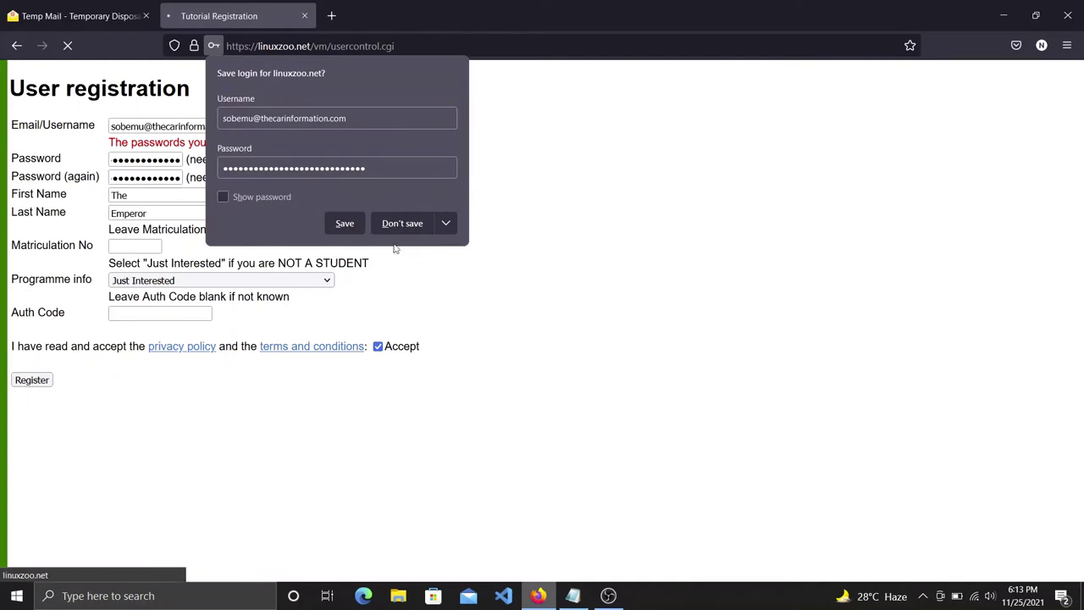
pyautogui.click(400, 223)
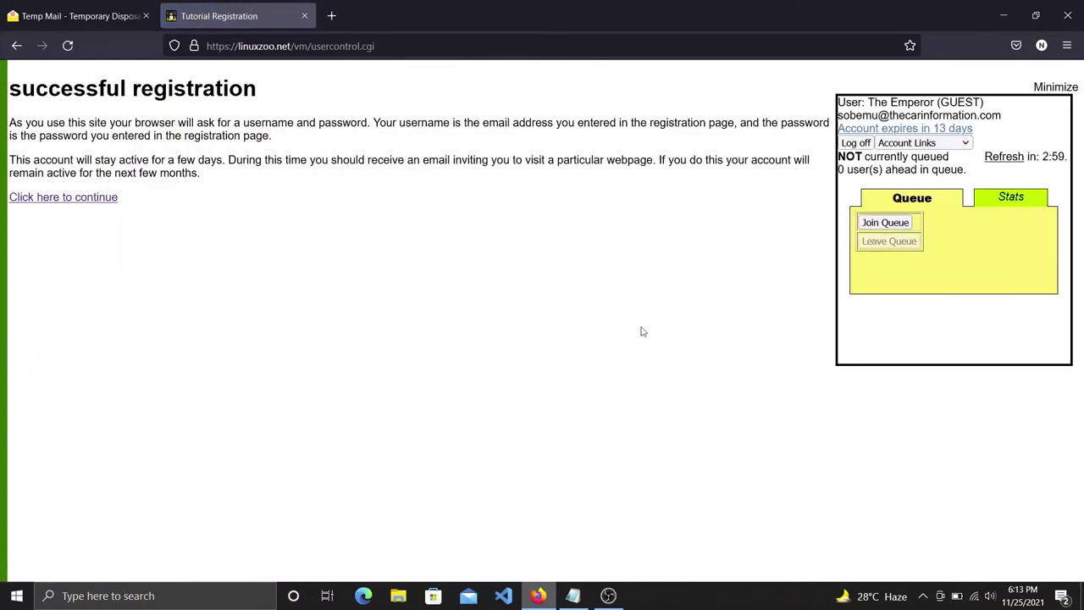
# Continue from the registration confirmation to the Welcome to linuxzoo page.
pyautogui.moveTo(123, 204); pyautogui.dragTo(3, 204)
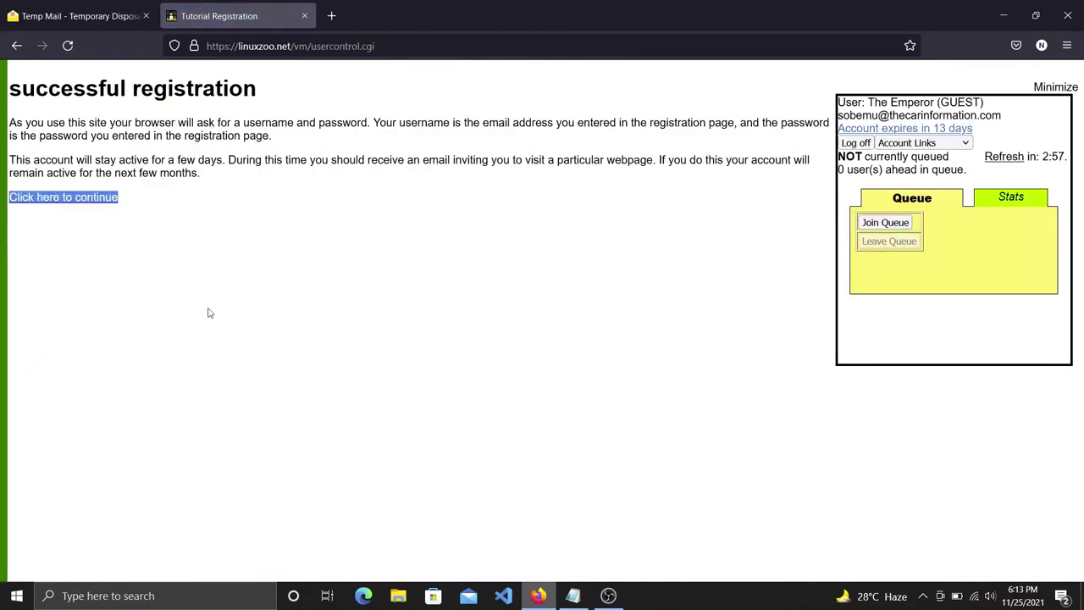
pyautogui.click(144, 208)
pyautogui.moveTo(142, 205); pyautogui.dragTo(5, 205)
pyautogui.click(47, 205)
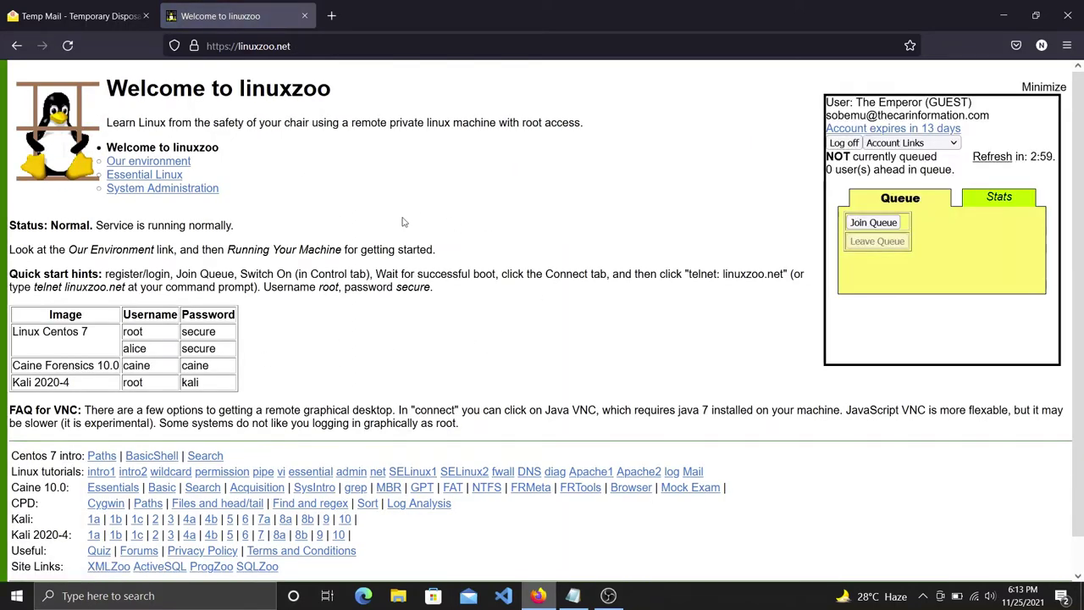
# Check the logged-in user details, then view the Stats tab and return to the Queue tab.
pyautogui.moveTo(291, 227); pyautogui.dragTo(144, 202)
pyautogui.click(455, 214)
pyautogui.moveTo(225, 195); pyautogui.dragTo(171, 193)
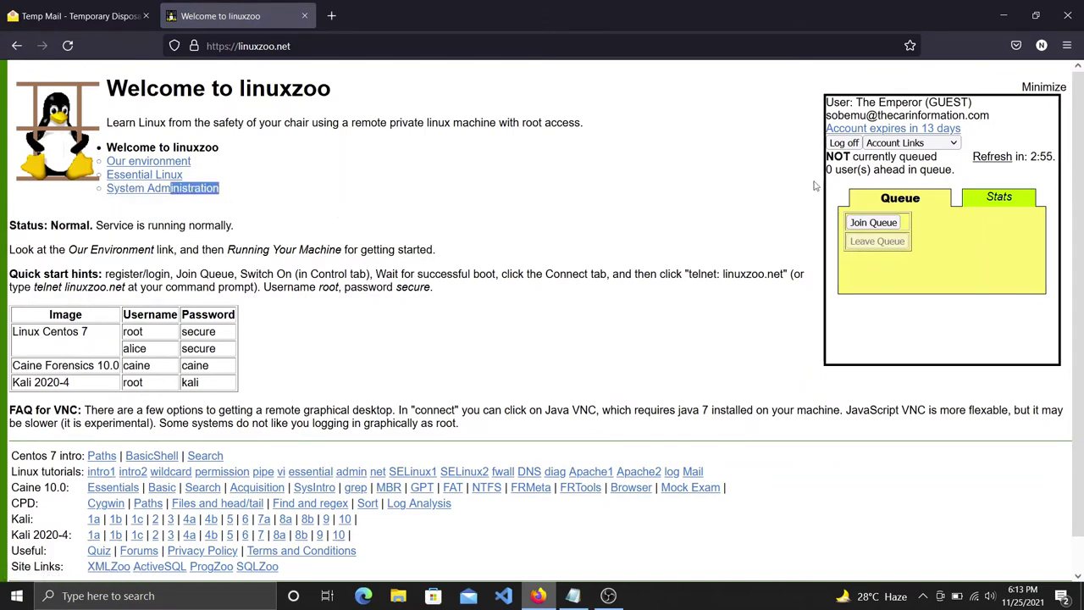
pyautogui.moveTo(972, 102); pyautogui.dragTo(823, 102)
pyautogui.moveTo(990, 116); pyautogui.dragTo(824, 116)
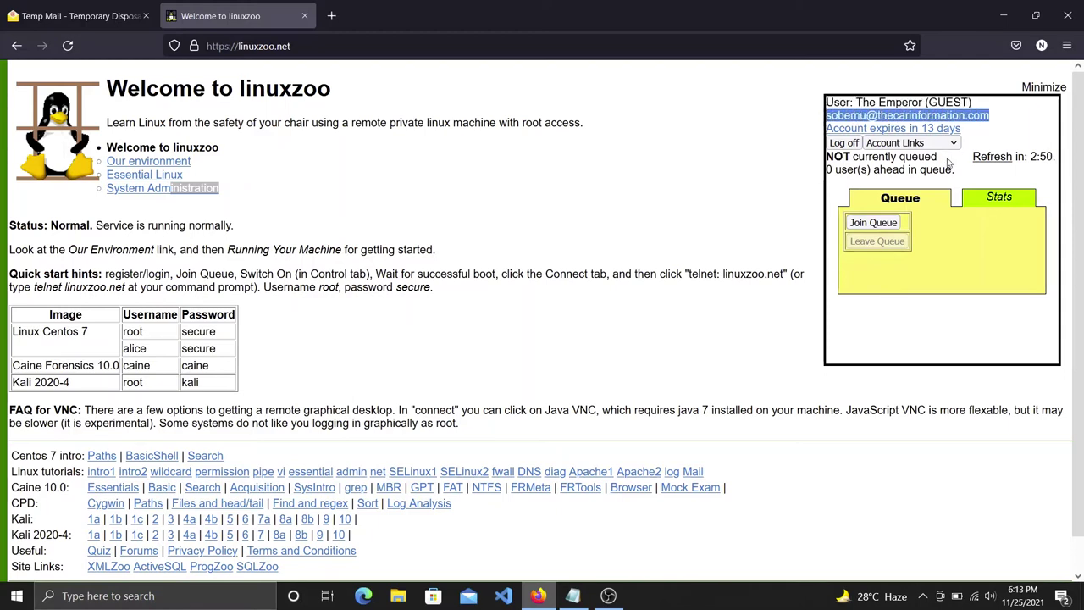
pyautogui.click(1008, 207)
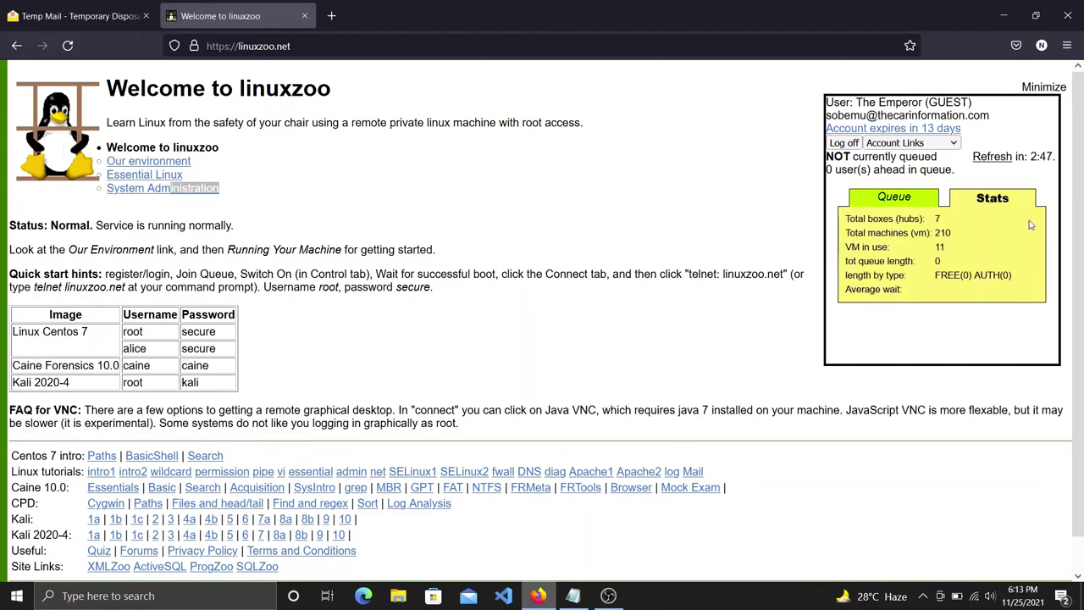
pyautogui.click(914, 200)
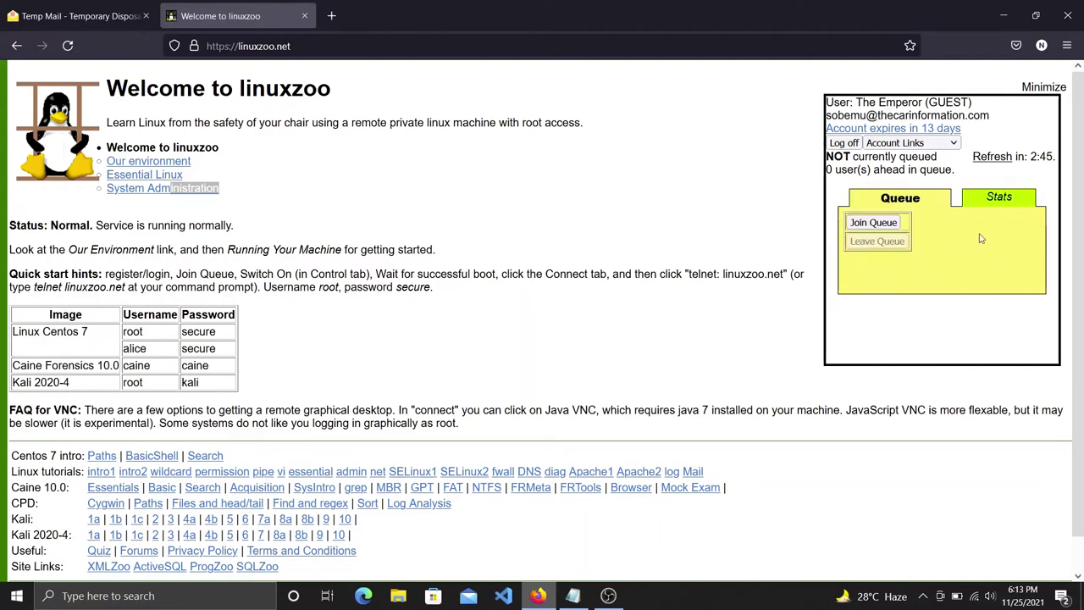
# End the notes with 'Now from the right click join queue' and return to linuxzoo.
pyautogui.moveTo(588, 603)
pyautogui.click(585, 566)
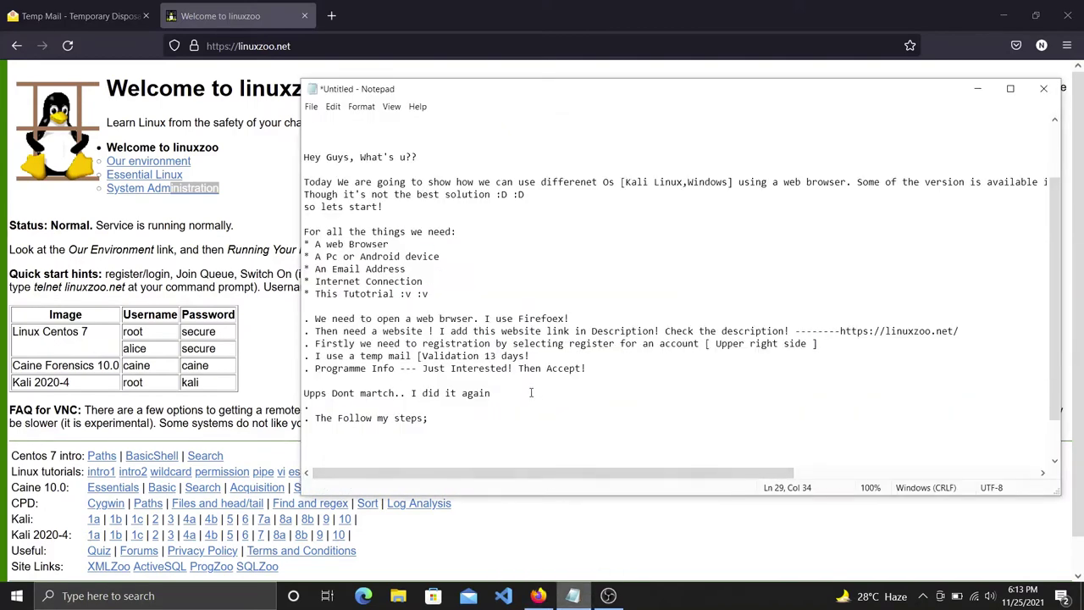
pyautogui.press('Return')
pyautogui.press('Return')
pyautogui.press('Return')
pyautogui.press('Return')
pyautogui.press('Return')
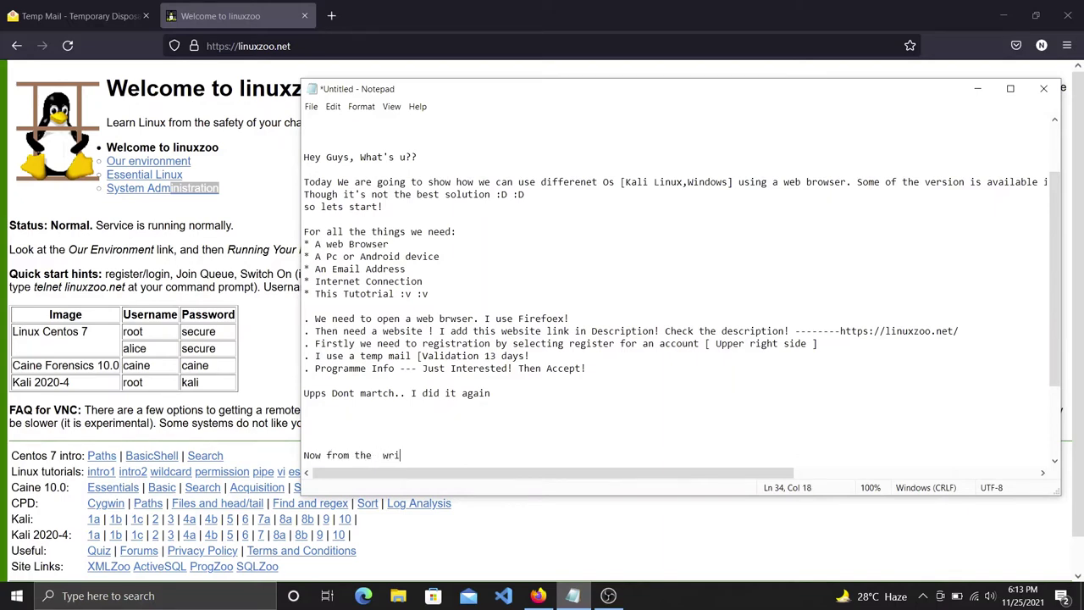
pyautogui.press('BackSpace')
pyautogui.press('BackSpace')
pyautogui.press('BackSpace')
pyautogui.press('BackSpace')
pyautogui.press('BackSpace')
pyautogui.write('right click join queue')
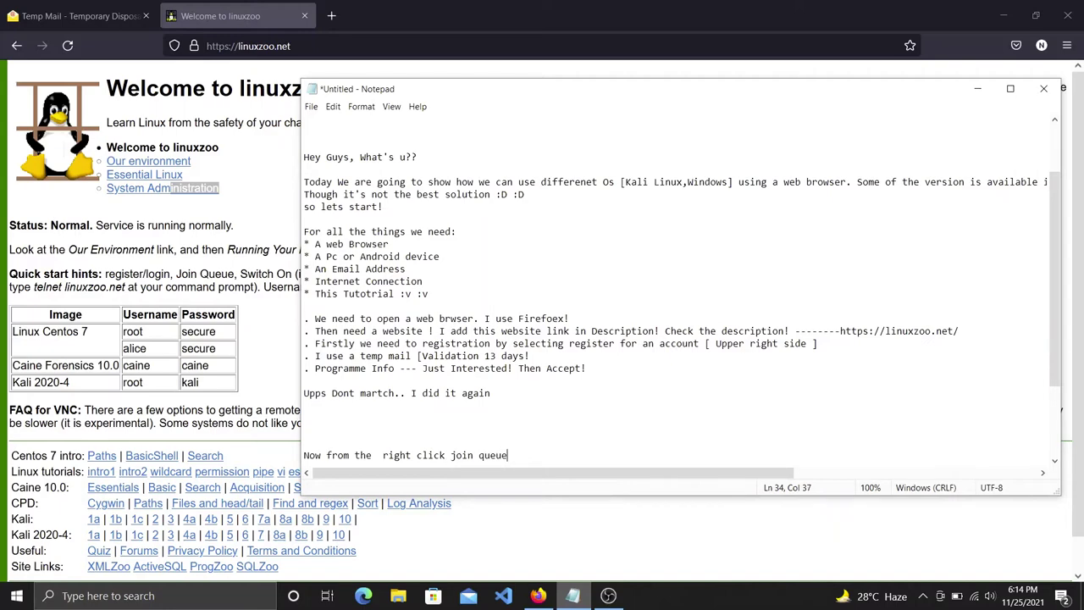
pyautogui.click(538, 596)
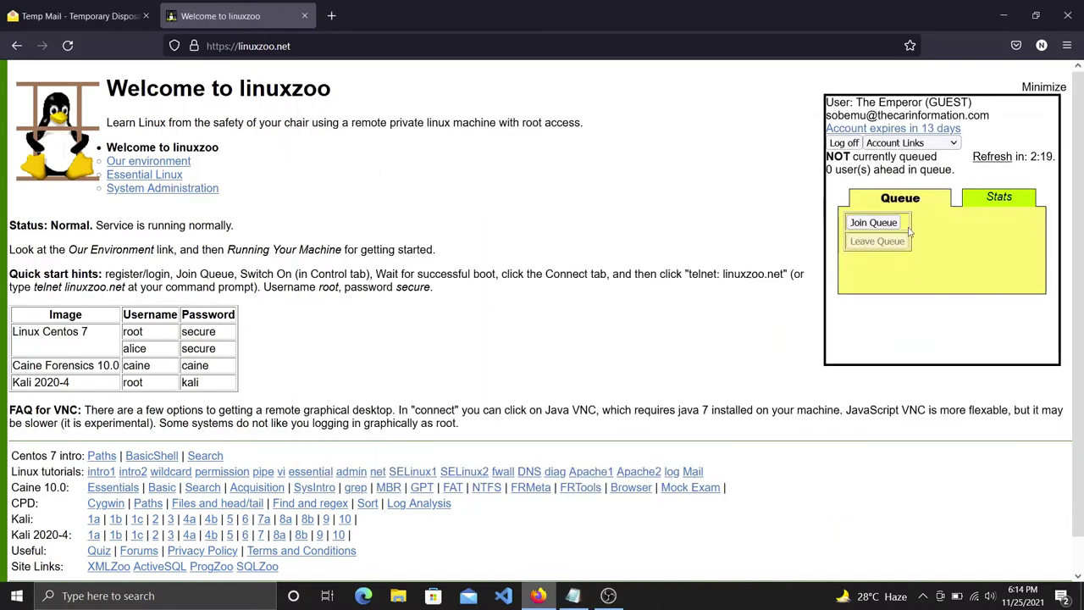
# Join the linuxzoo queue for a remote machine.
pyautogui.click(866, 229)
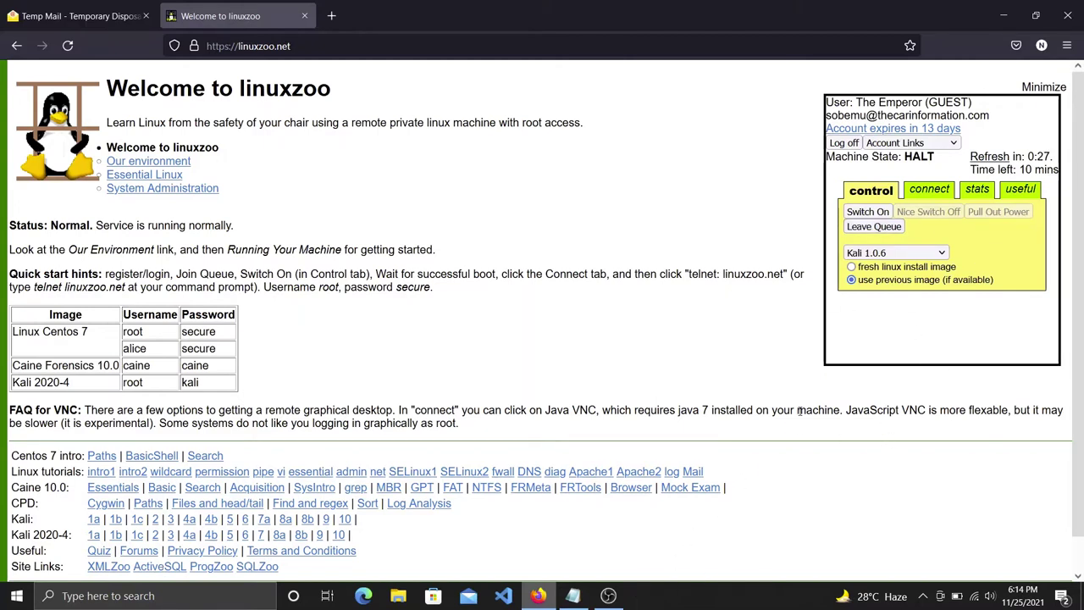
pyautogui.click(583, 600)
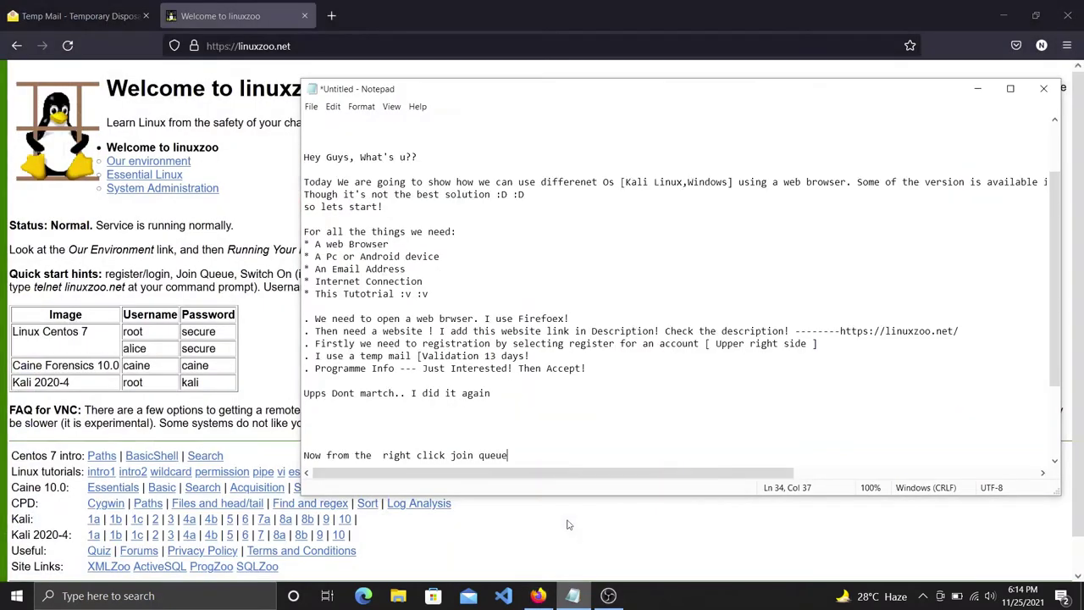
pyautogui.scroll(-3, 507, 398)
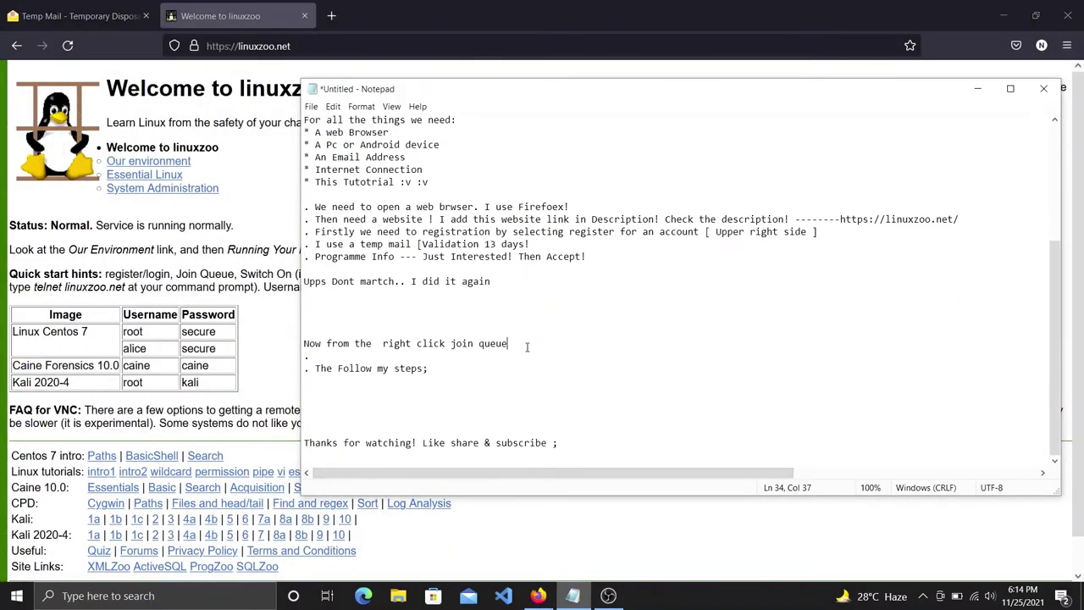
pyautogui.scroll(1, 523, 349)
# Add the note 'Here we can choose different Os! I choose kali' below the join-queue line.
pyautogui.press('Return')
pyautogui.press('Return')
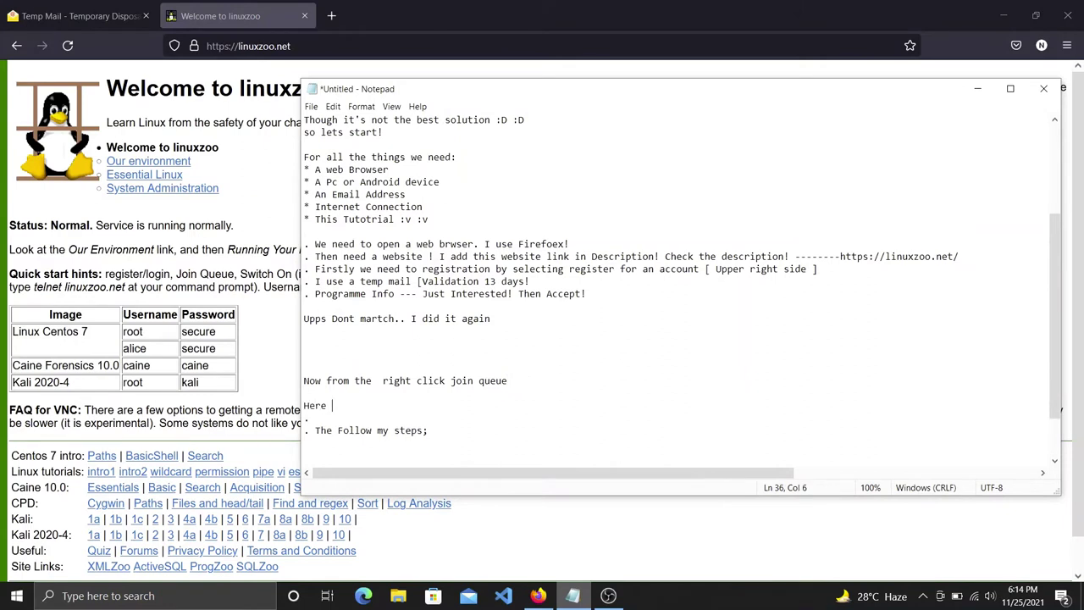
pyautogui.write('Here we can choose different Os')
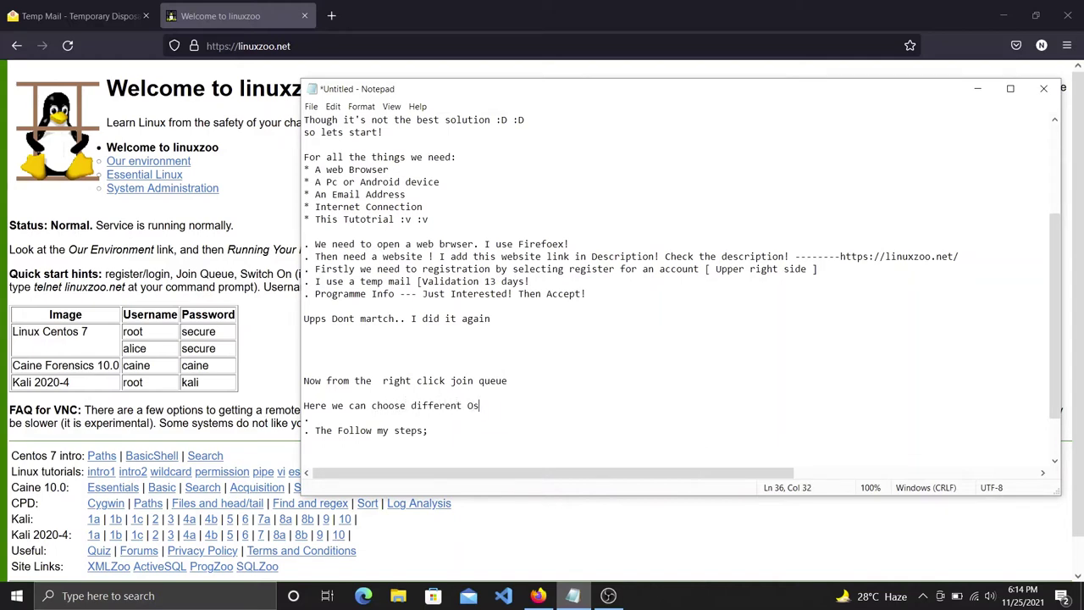
pyautogui.write('! I choose kali')
pyautogui.moveTo(607, 406); pyautogui.dragTo(484, 407)
pyautogui.click(532, 540)
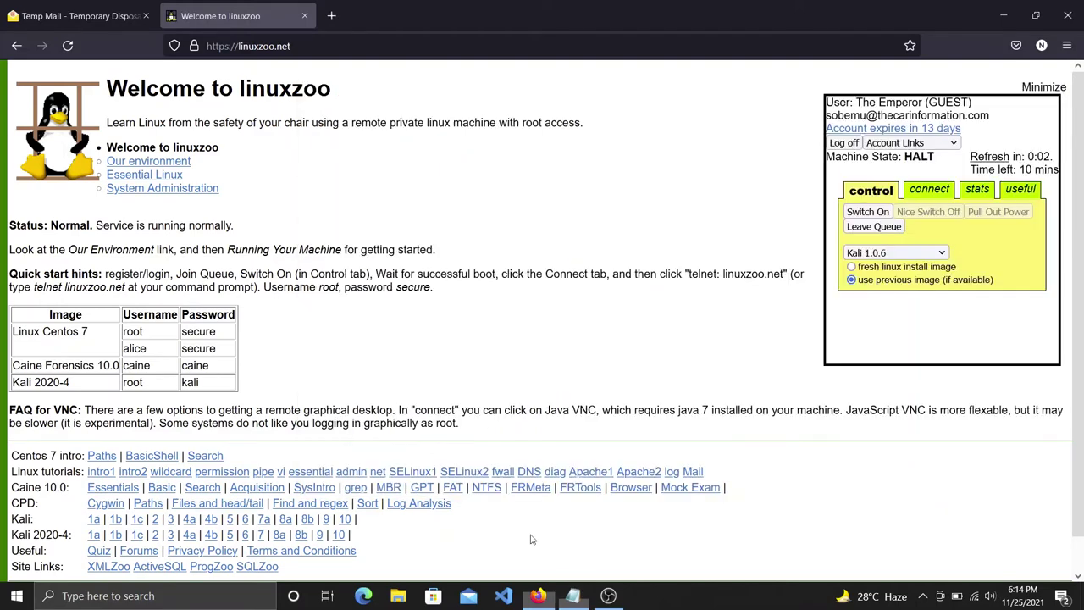
# Browse the OS image list but keep Kali 1.0.6 as the machine image.
pyautogui.click(895, 253)
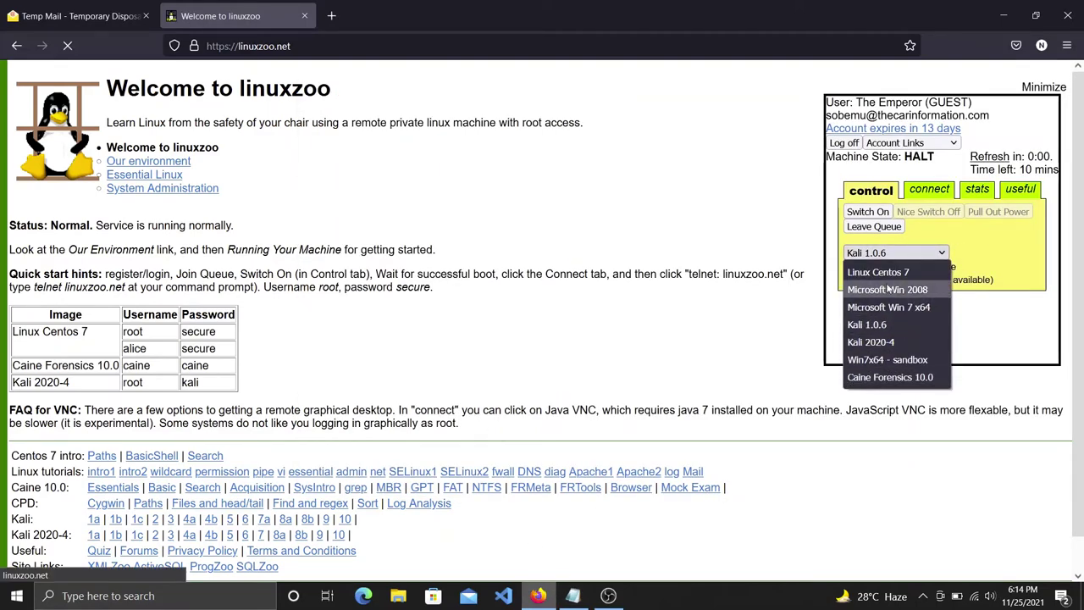
pyautogui.click(911, 255)
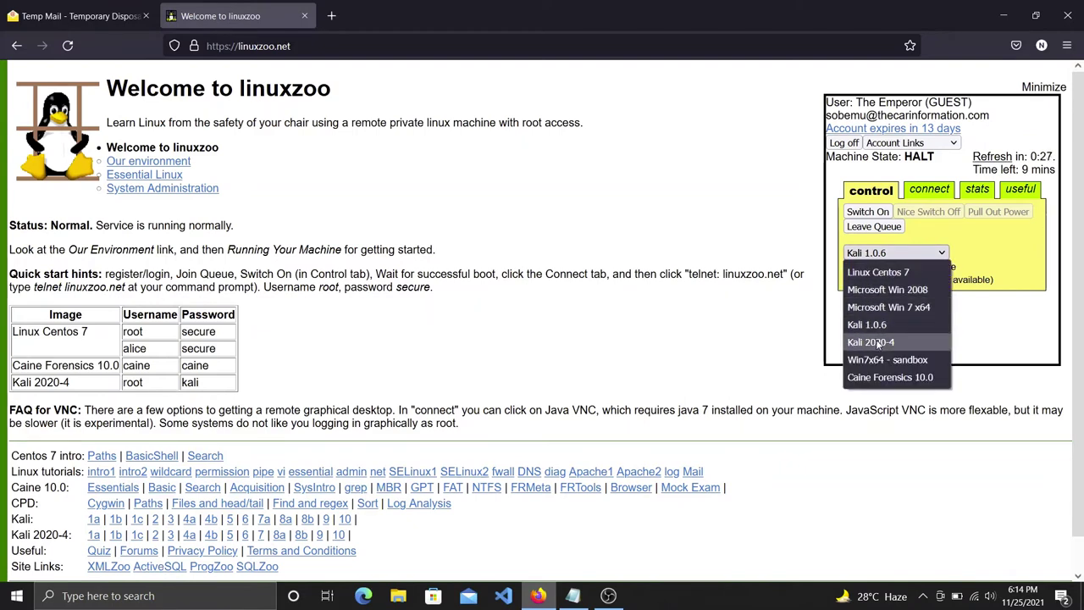
pyautogui.click(873, 324)
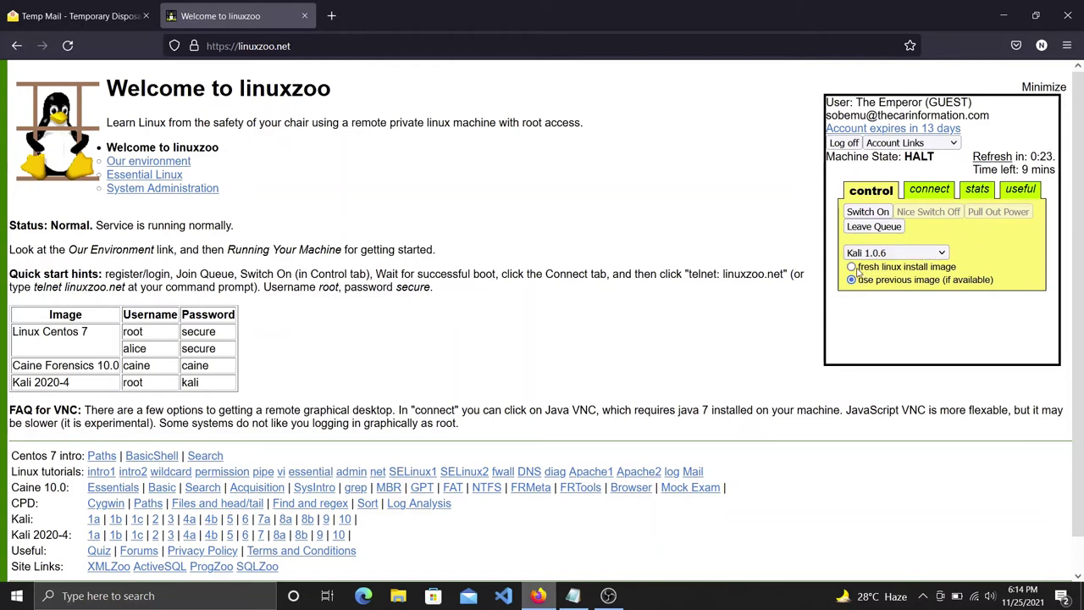
pyautogui.moveTo(961, 271); pyautogui.dragTo(854, 269)
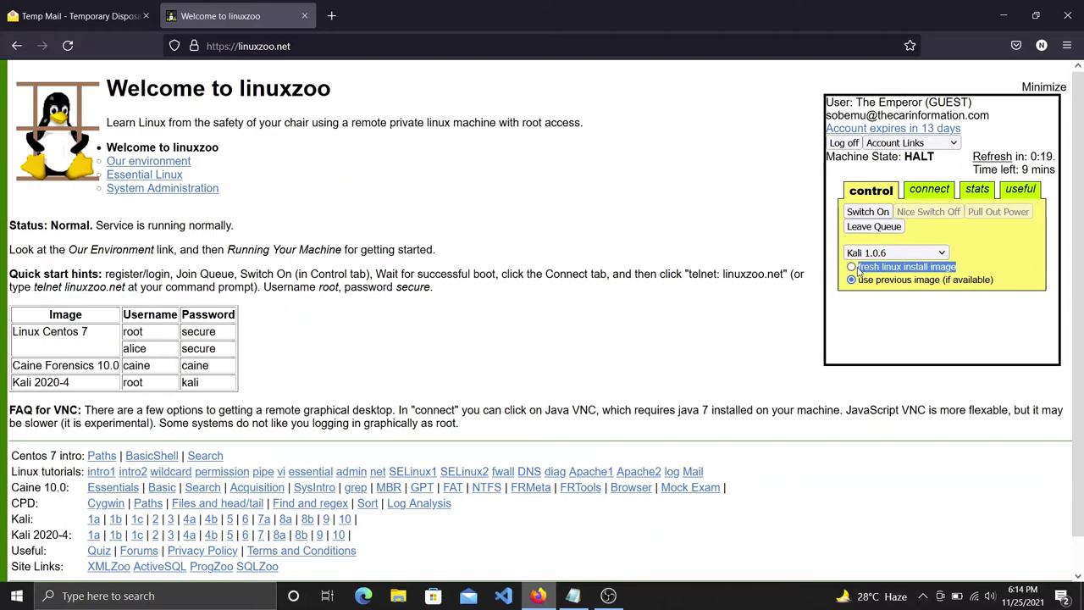
# Add the line 'Then choose fresh linux install image & click switch on!' to the Notepad notes.
pyautogui.moveTo(582, 596)
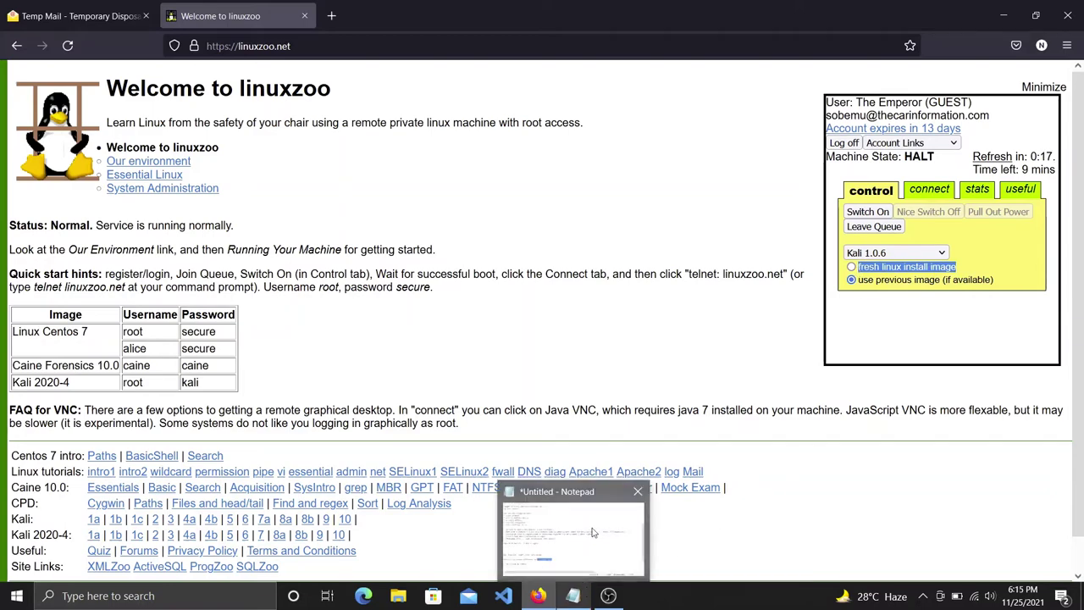
pyautogui.click(595, 534)
pyautogui.click(600, 406)
pyautogui.press('Return')
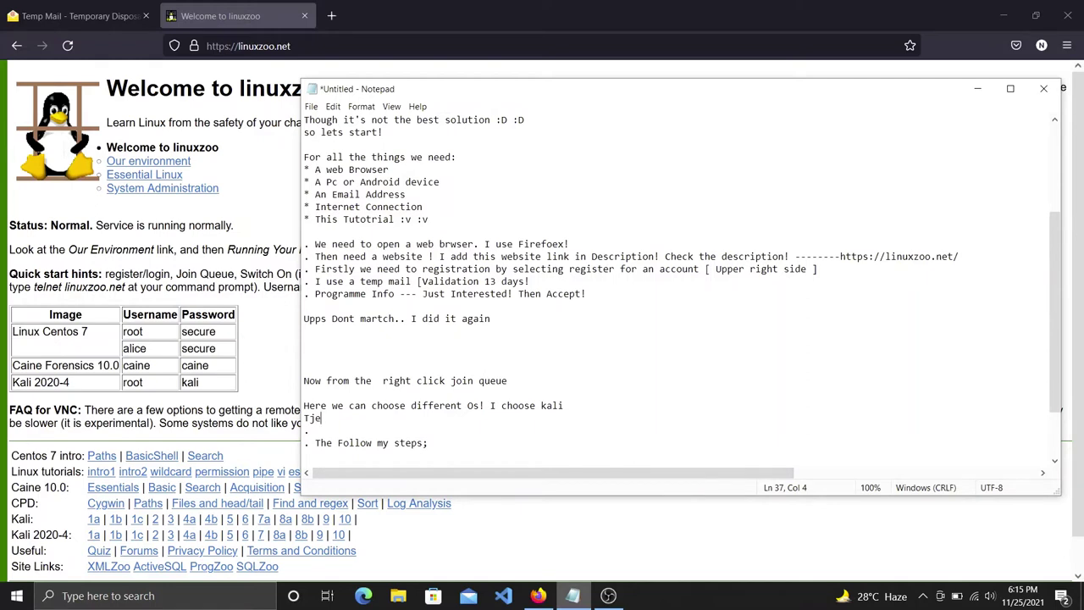
pyautogui.write('Then choose fresh linux install image')
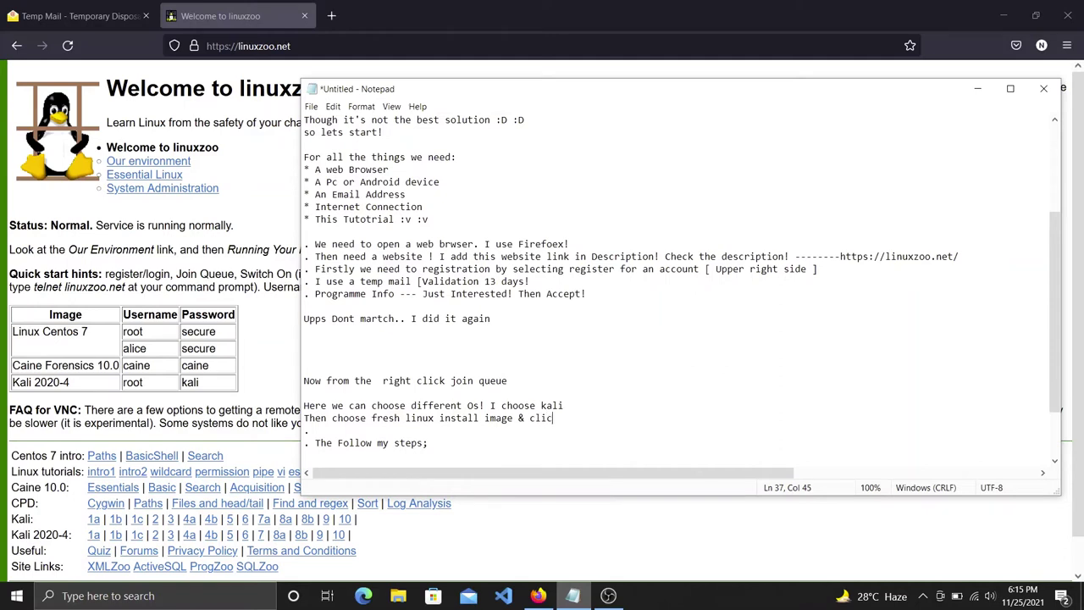
pyautogui.write('& click switch on!')
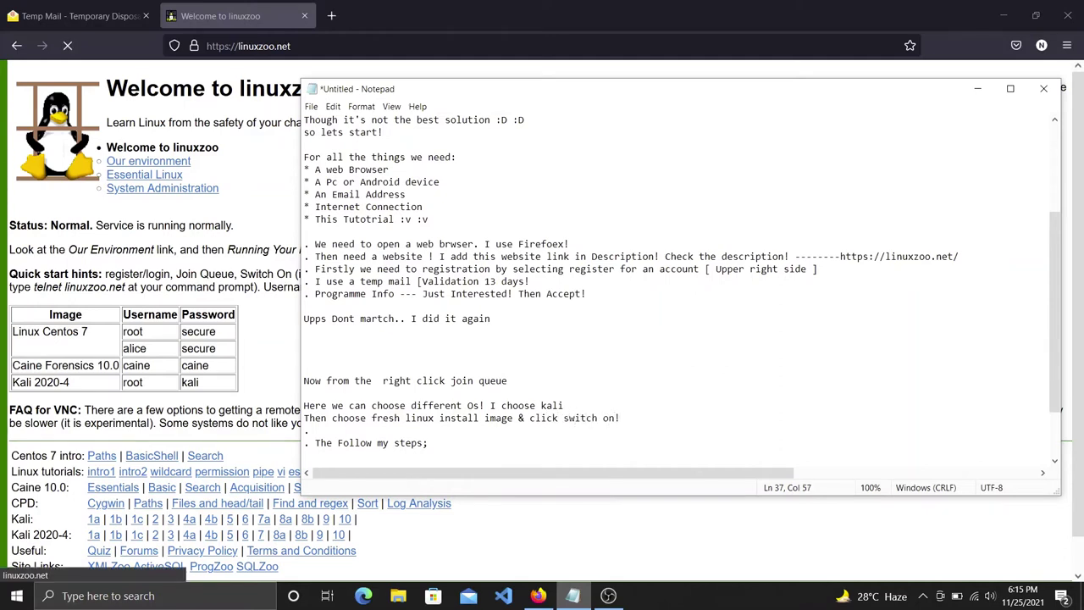
pyautogui.moveTo(621, 417); pyautogui.dragTo(310, 419)
pyautogui.click(648, 361)
pyautogui.moveTo(625, 416)
pyautogui.mouseDown()
pyautogui.moveTo(561, 417)
pyautogui.moveTo(623, 418)
pyautogui.mouseUp()
# Switch on the Kali 1.0.6 machine using a fresh linux install image.
pyautogui.click(534, 428)
pyautogui.click(573, 596)
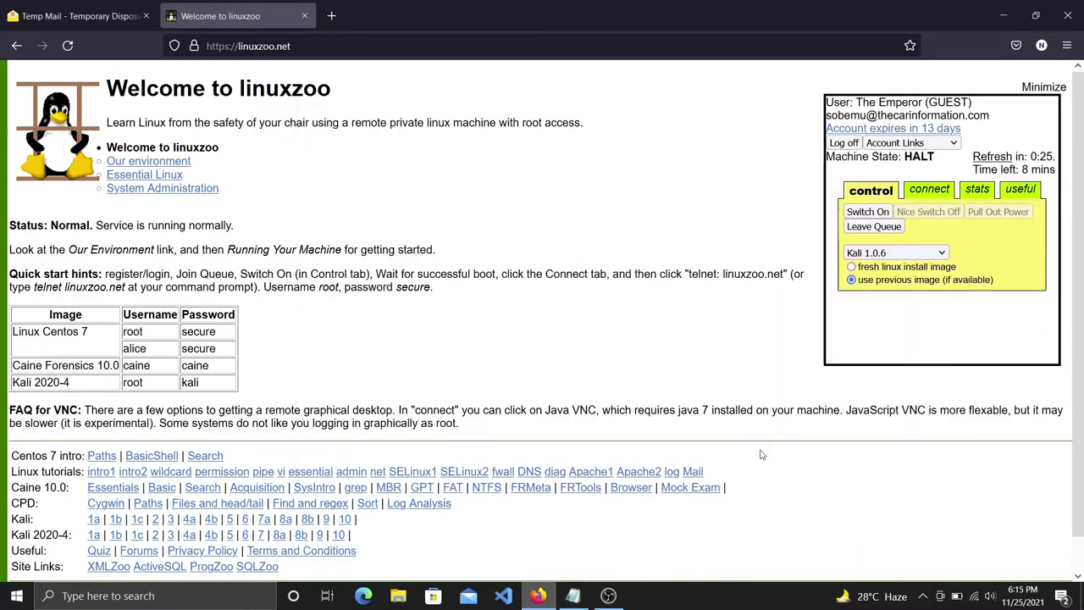
pyautogui.click(852, 267)
pyautogui.moveTo(961, 270); pyautogui.dragTo(860, 269)
pyautogui.click(871, 213)
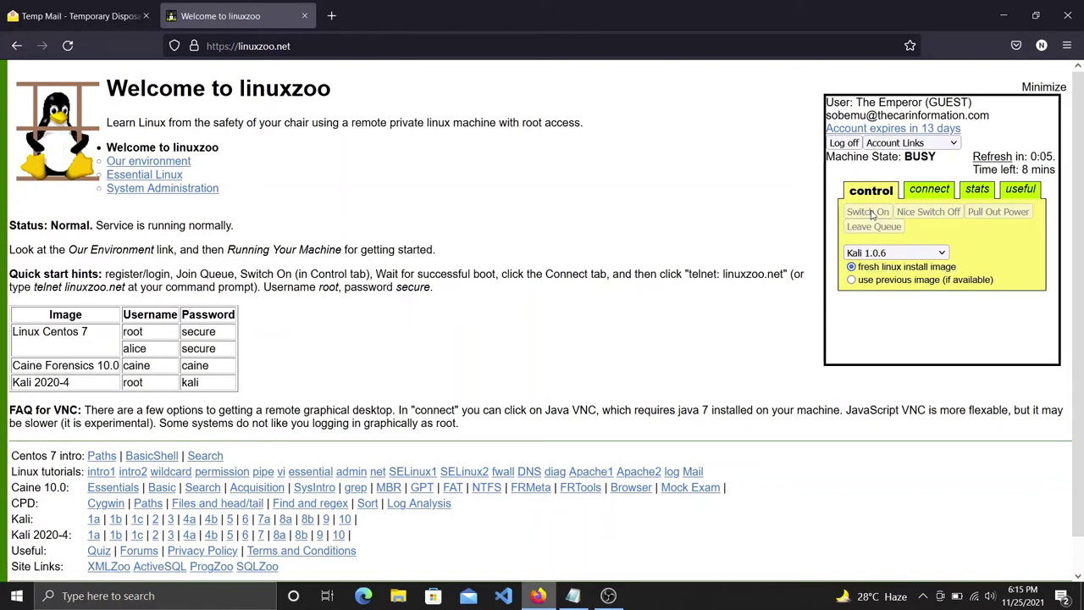
# Wait for the machine state to change from BUSY to RUN, then bring the notes back.
pyautogui.moveTo(944, 166); pyautogui.dragTo(902, 157)
pyautogui.click(954, 166)
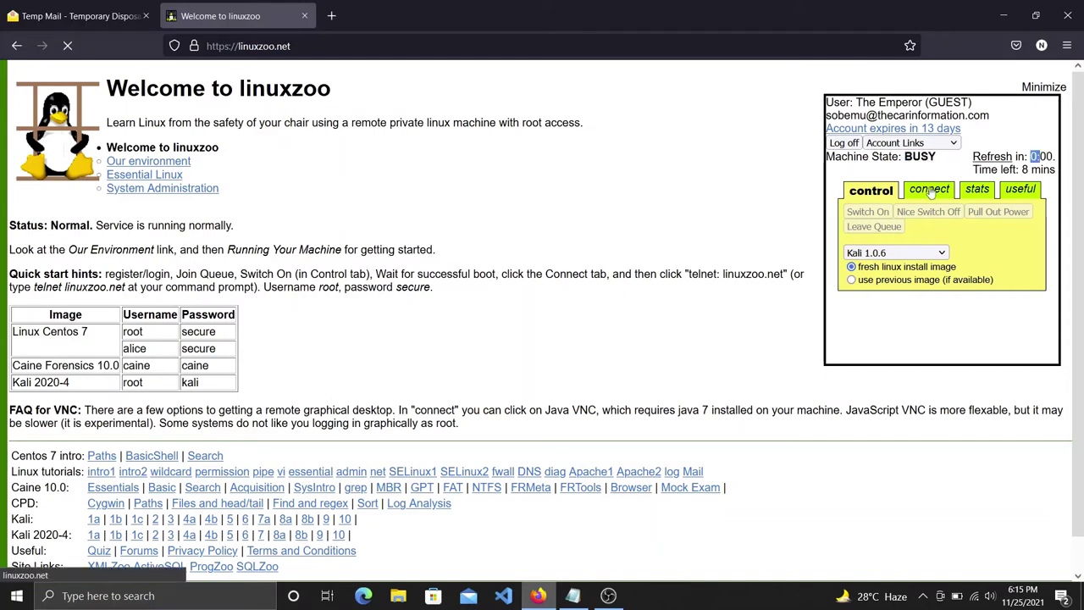
pyautogui.moveTo(926, 158); pyautogui.dragTo(904, 157)
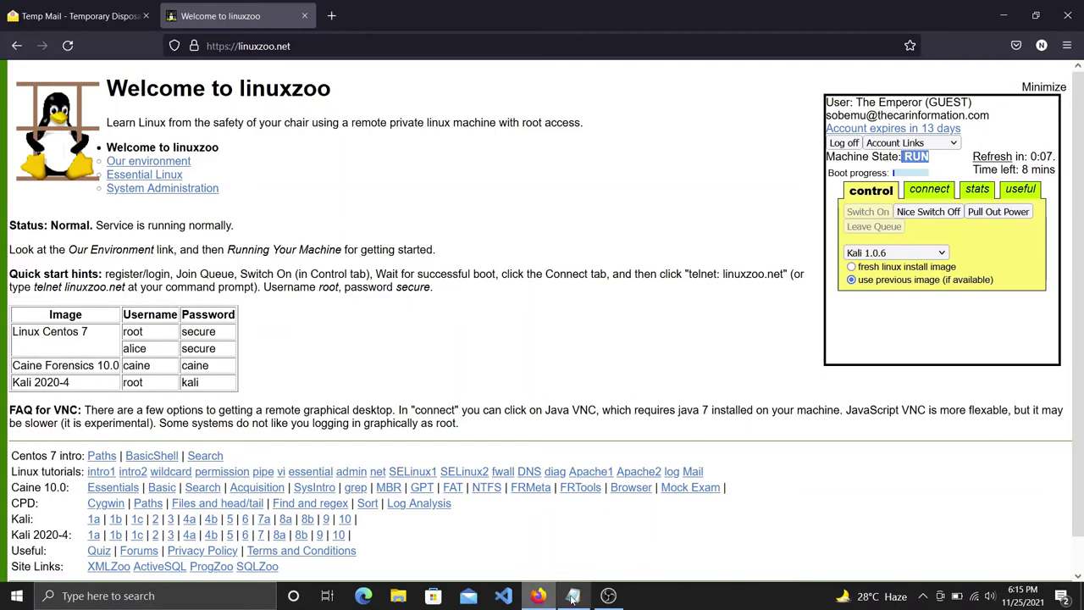
pyautogui.moveTo(572, 569)
pyautogui.click(573, 542)
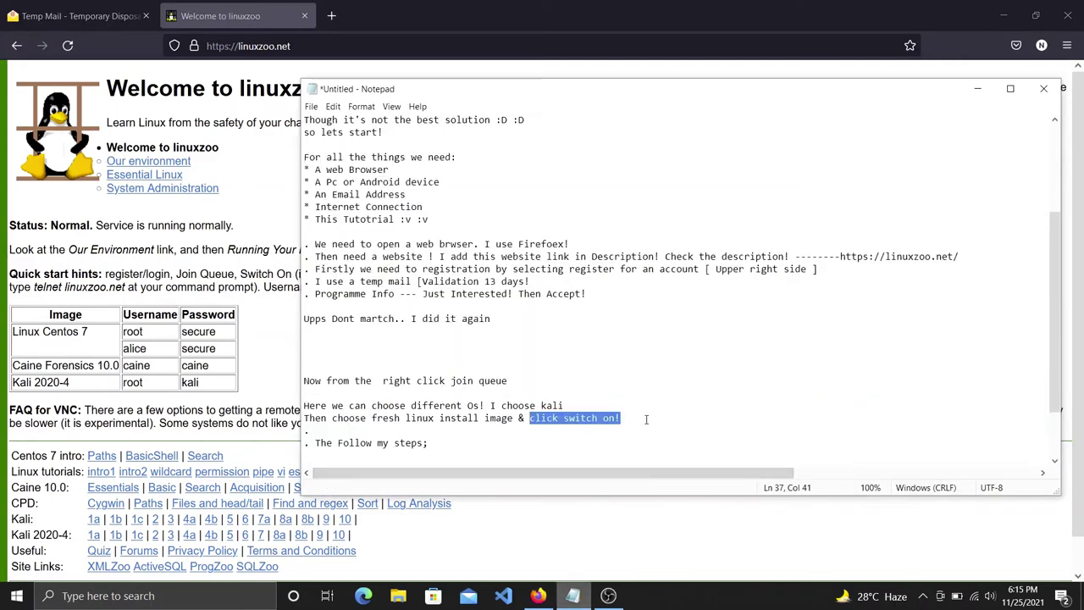
# Add 'Its doing its boot process!' on a new line in the notes, then return to linuxzoo.
pyautogui.click(305, 430)
pyautogui.press('Return')
pyautogui.write('Its ')
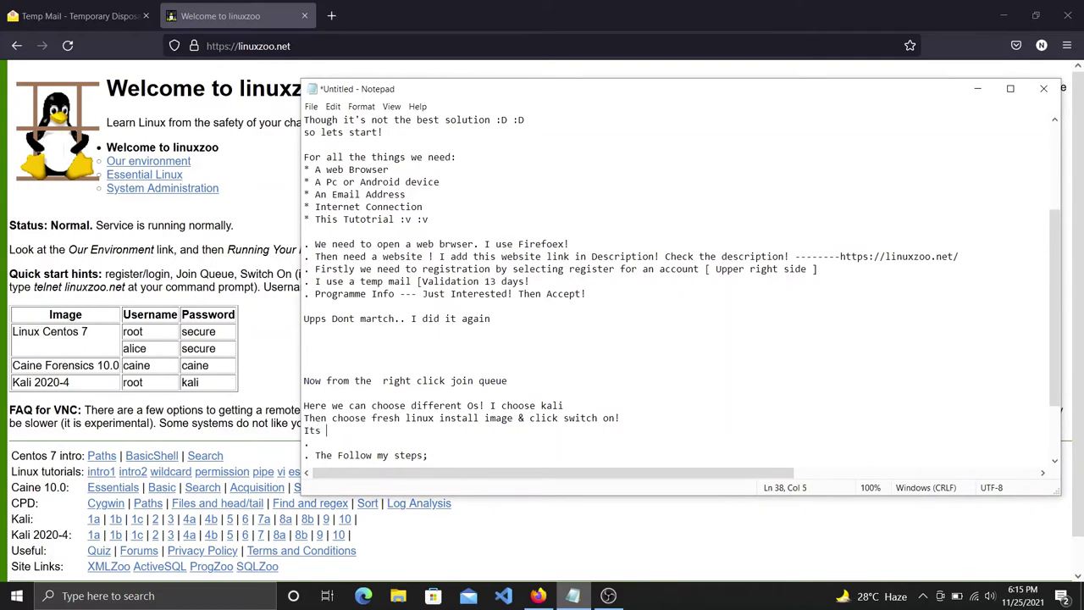
pyautogui.write('doing its boot process!')
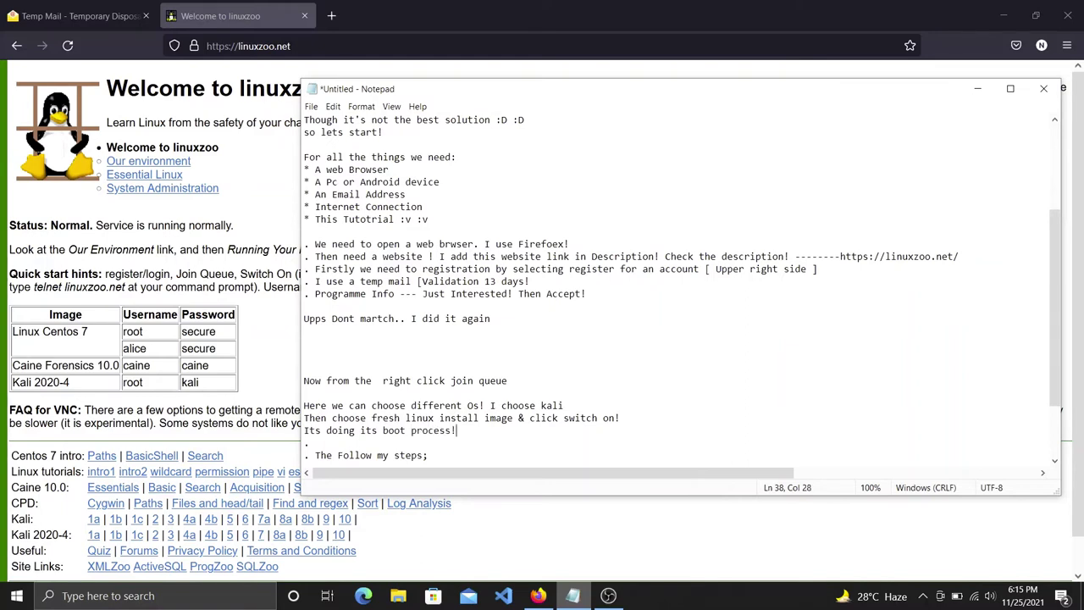
pyautogui.moveTo(458, 430); pyautogui.dragTo(302, 431)
pyautogui.click(496, 523)
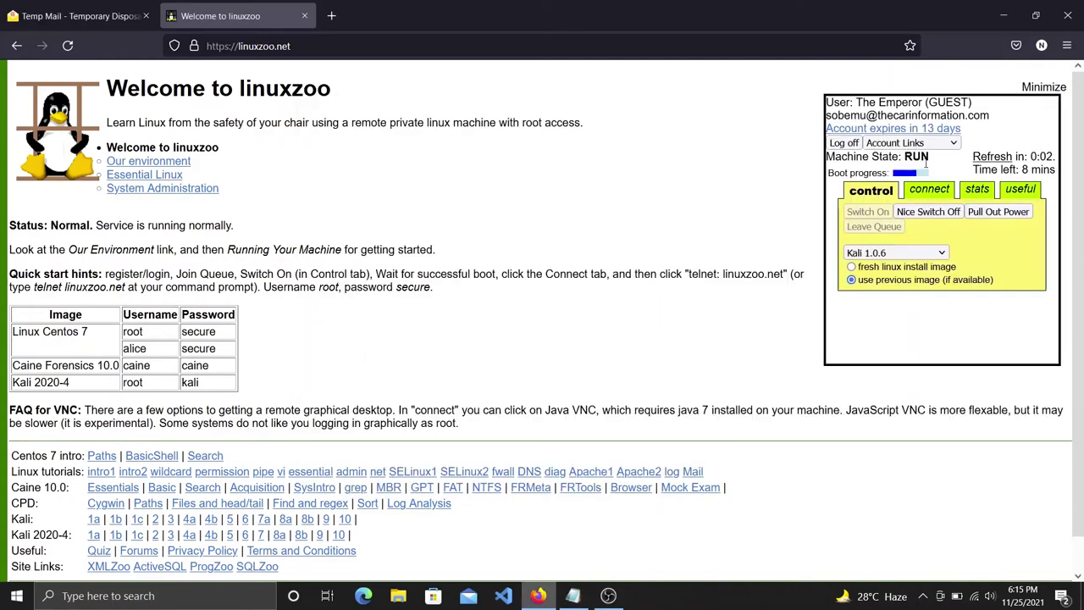
# Watch the Boot progress field until the Kali machine reports boot complete.
pyautogui.moveTo(887, 172); pyautogui.dragTo(828, 173)
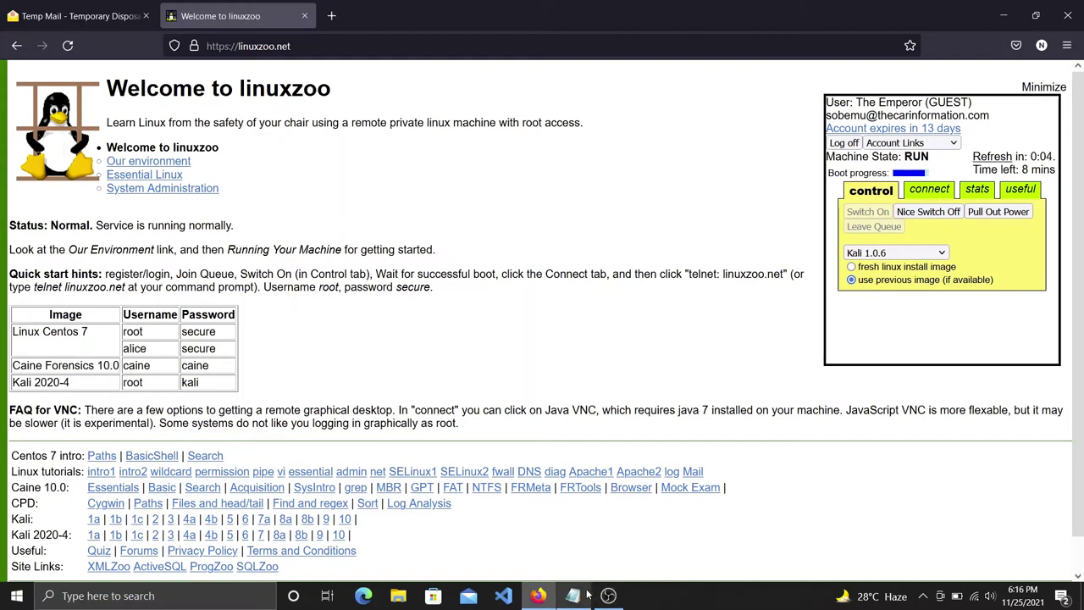
pyautogui.moveTo(1030, 157); pyautogui.dragTo(827, 157)
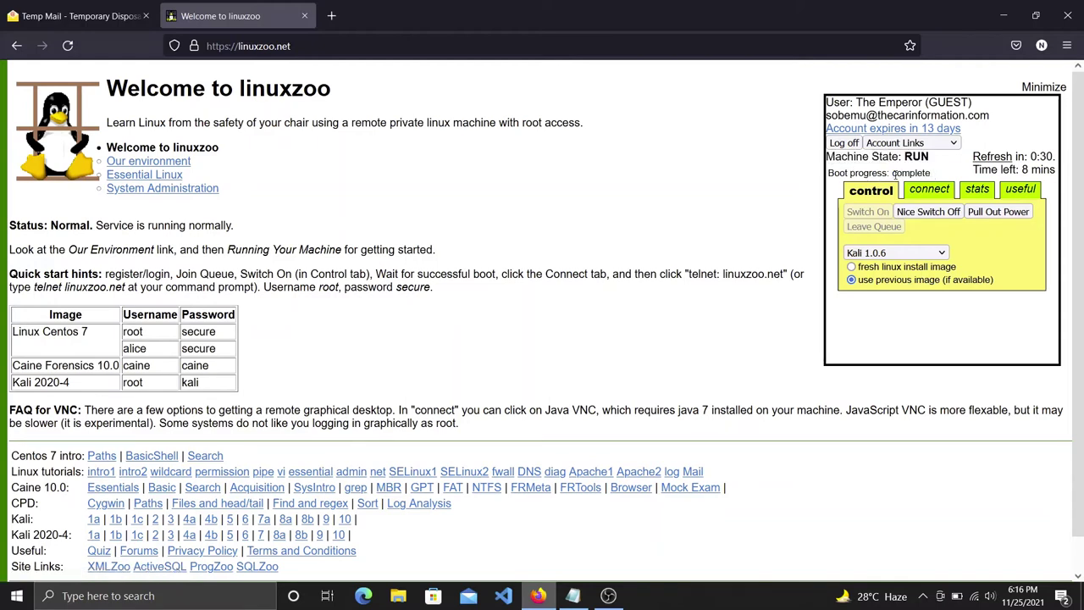
pyautogui.moveTo(887, 173); pyautogui.dragTo(828, 173)
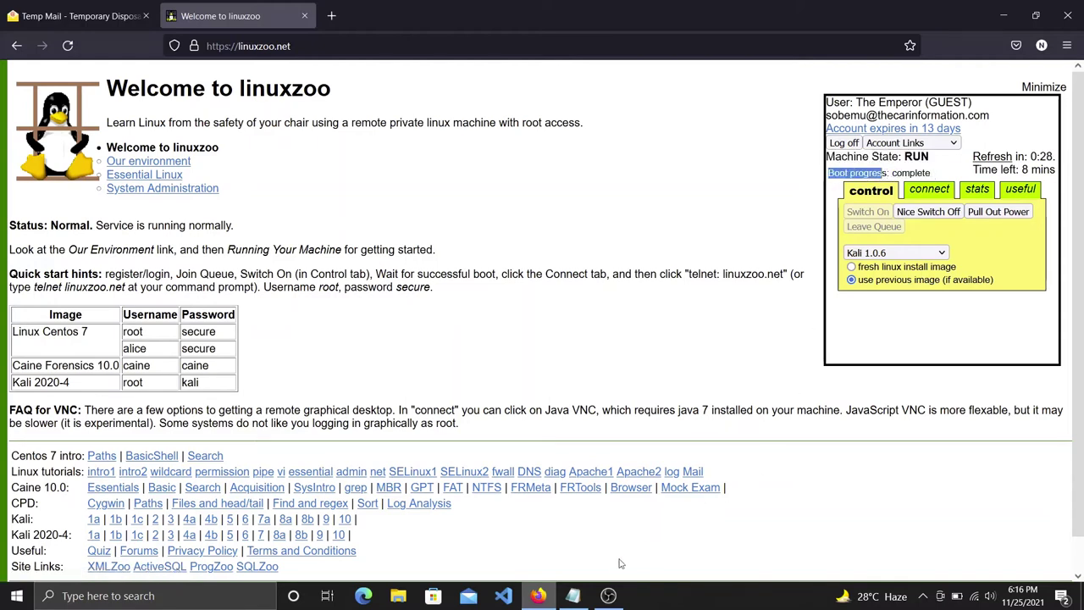
# Type 'Boot Complete! Then Go to Connect!' on a new notes line, fixing a typo.
pyautogui.click(571, 602)
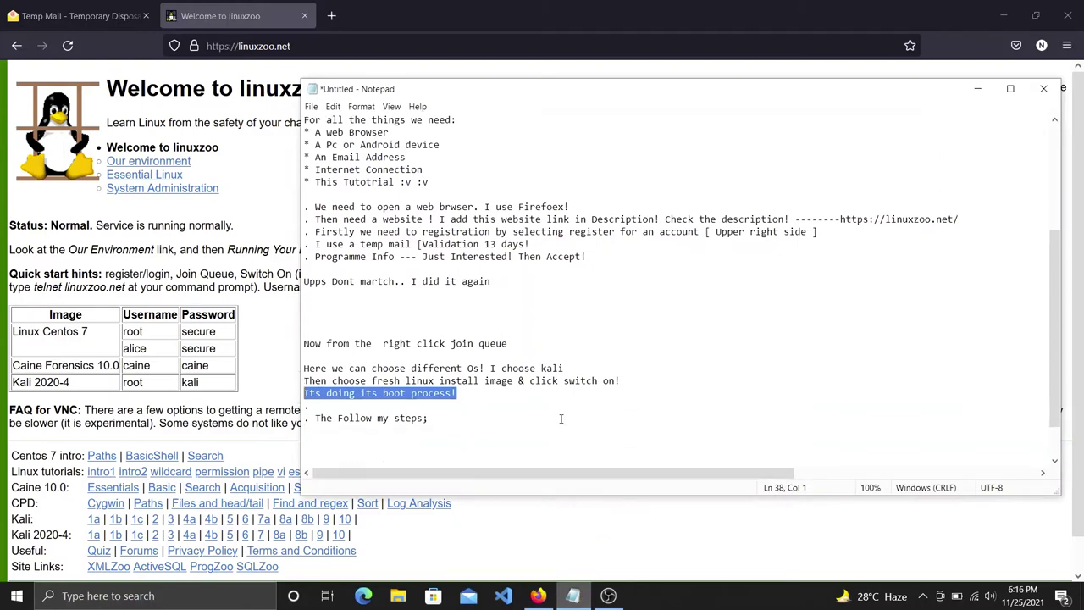
pyautogui.click(466, 403)
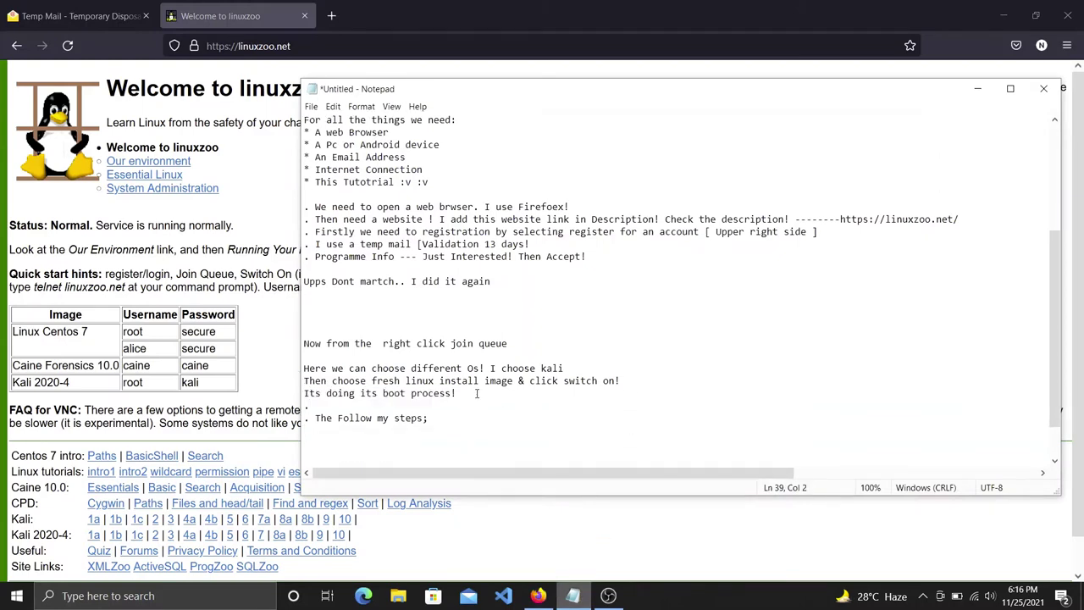
pyautogui.press('Return')
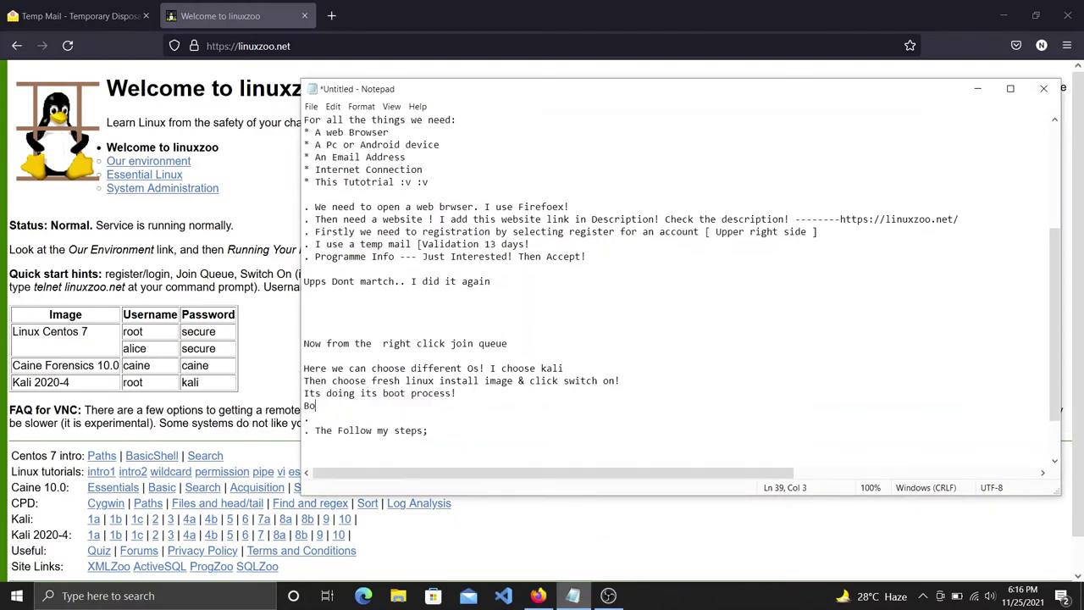
pyautogui.write('Boot Complete!')
pyautogui.click(266, 361)
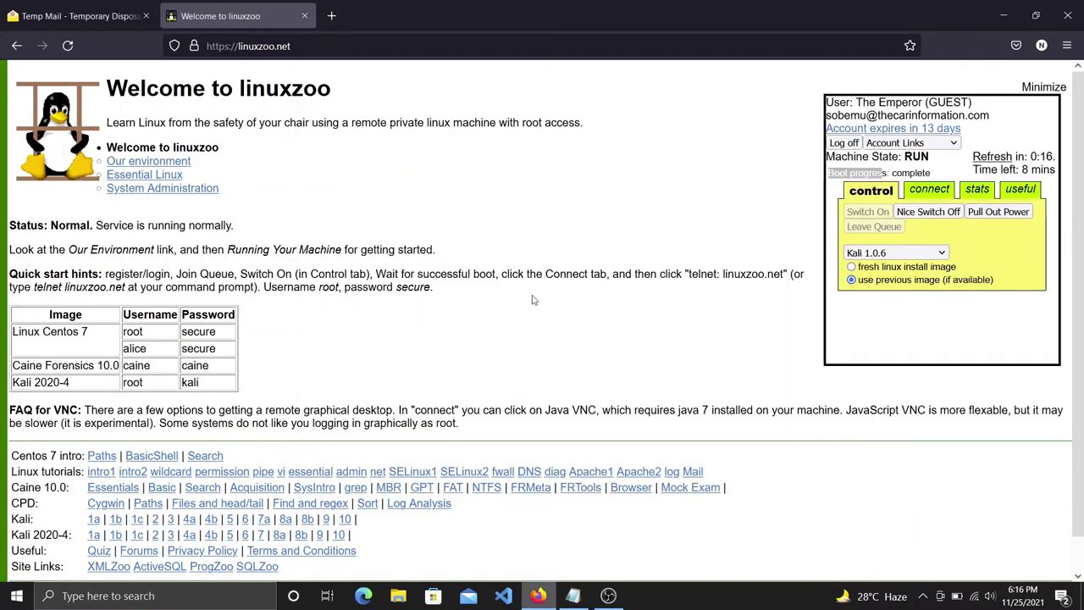
pyautogui.click(572, 596)
pyautogui.write('Then')
pyautogui.write('o tio')
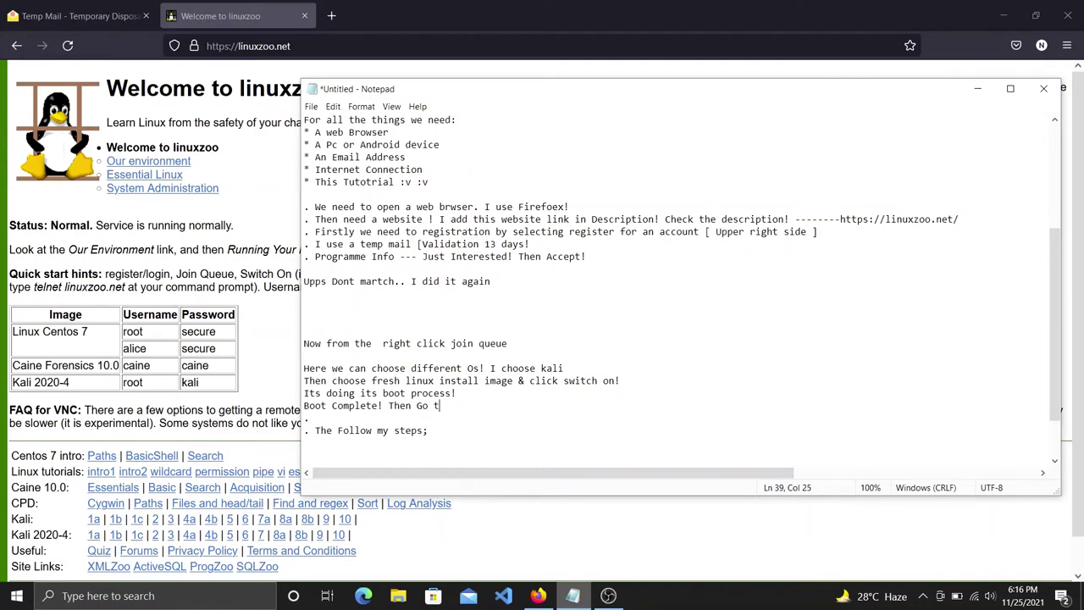
pyautogui.press('BackSpace')
pyautogui.press('BackSpace')
pyautogui.write('o Connect!')
pyautogui.moveTo(511, 407); pyautogui.dragTo(384, 407)
# Show the running machine's connection details and copy the 'JavaScript VNC: VNC' row.
pyautogui.click(481, 526)
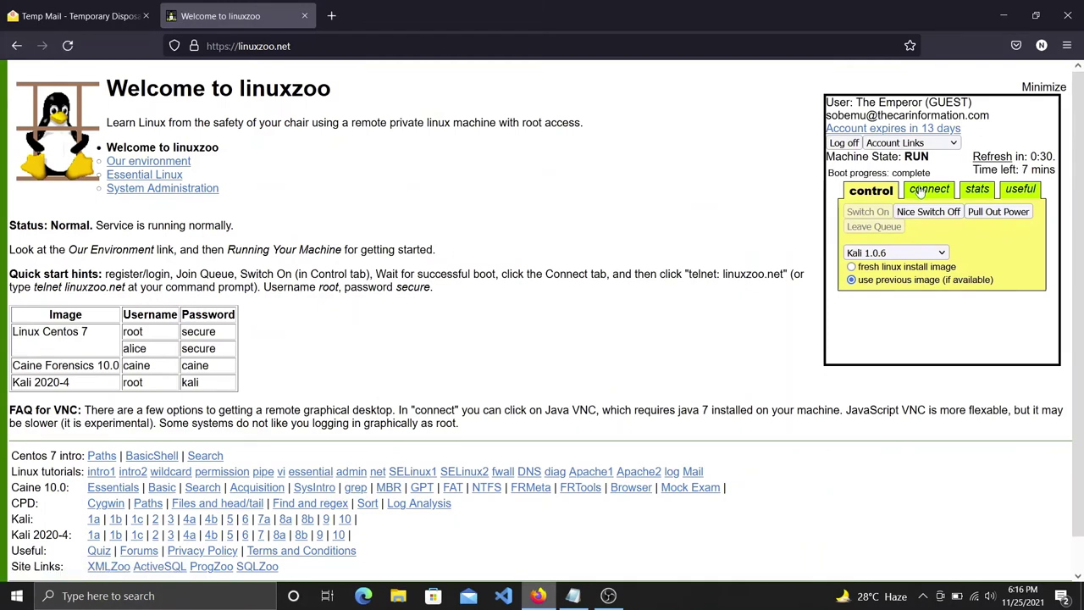
pyautogui.click(922, 192)
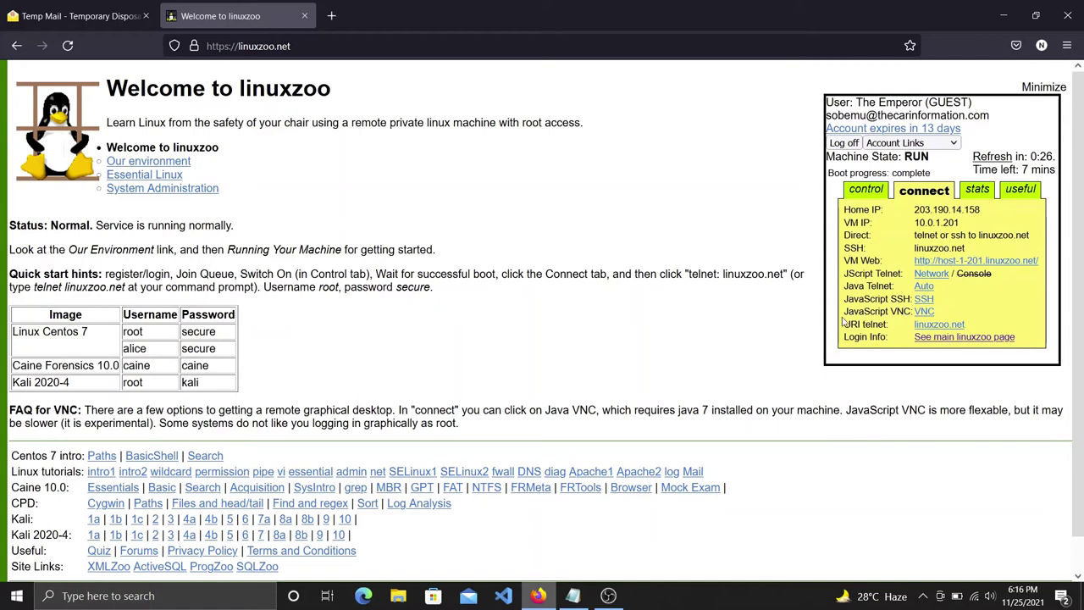
pyautogui.moveTo(844, 311); pyautogui.dragTo(932, 312)
pyautogui.hotkey('ctrl', 'c')
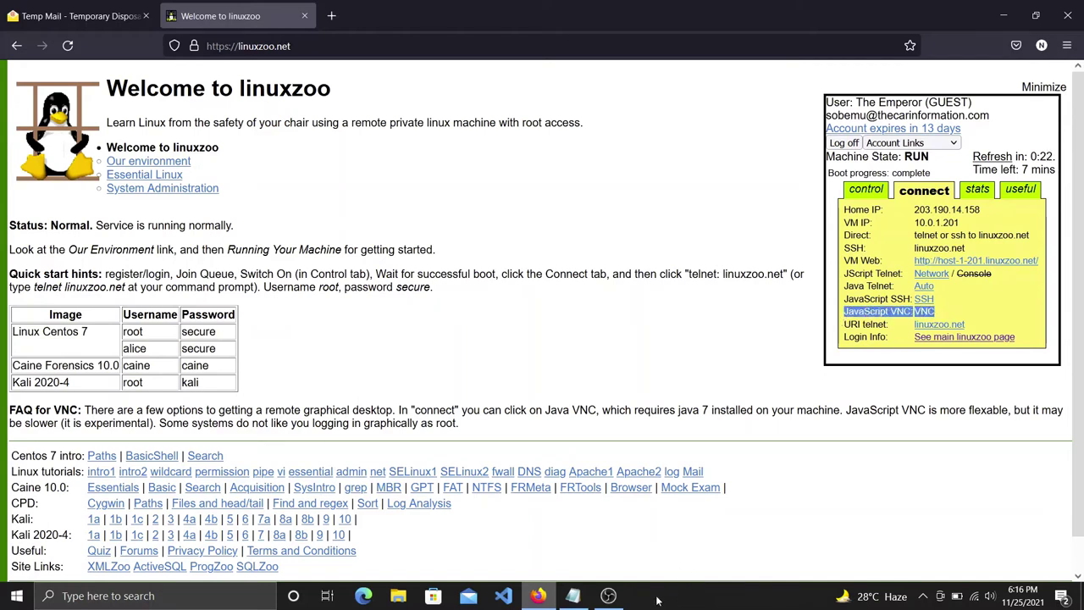
pyautogui.click(575, 596)
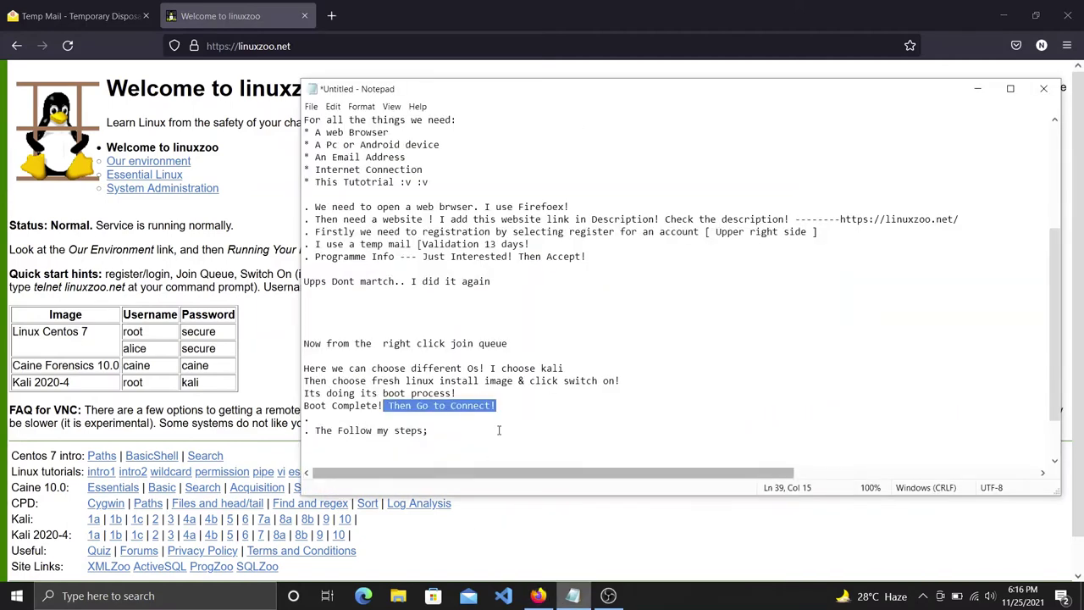
# Append '& click JavaScript VNC: VNC' to the Boot Complete line in the notes.
pyautogui.click(508, 405)
pyautogui.write('& clicl')
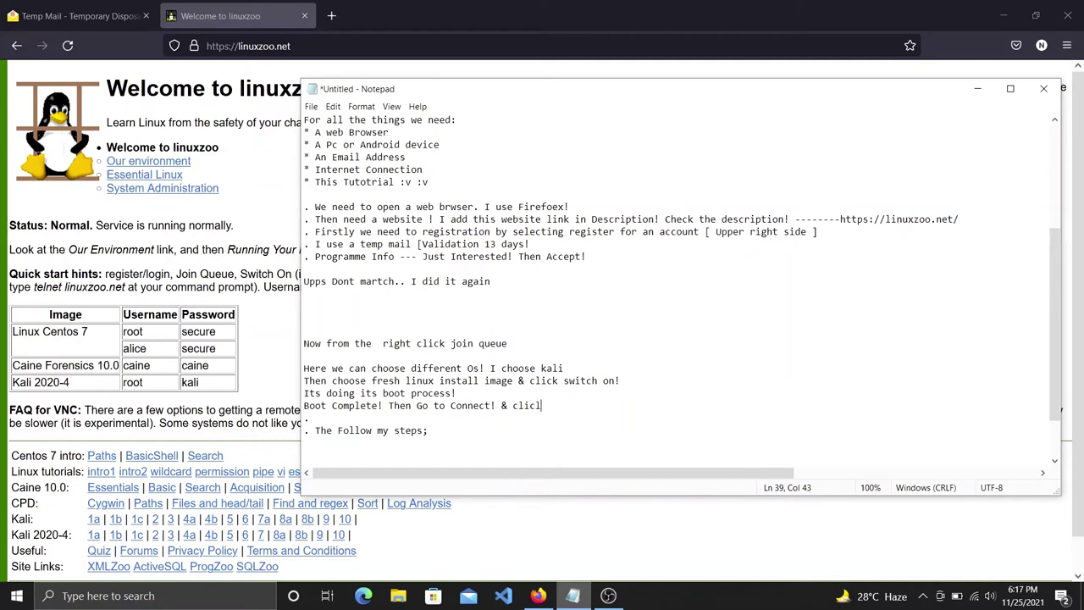
pyautogui.hotkey('ctrl', 'v')
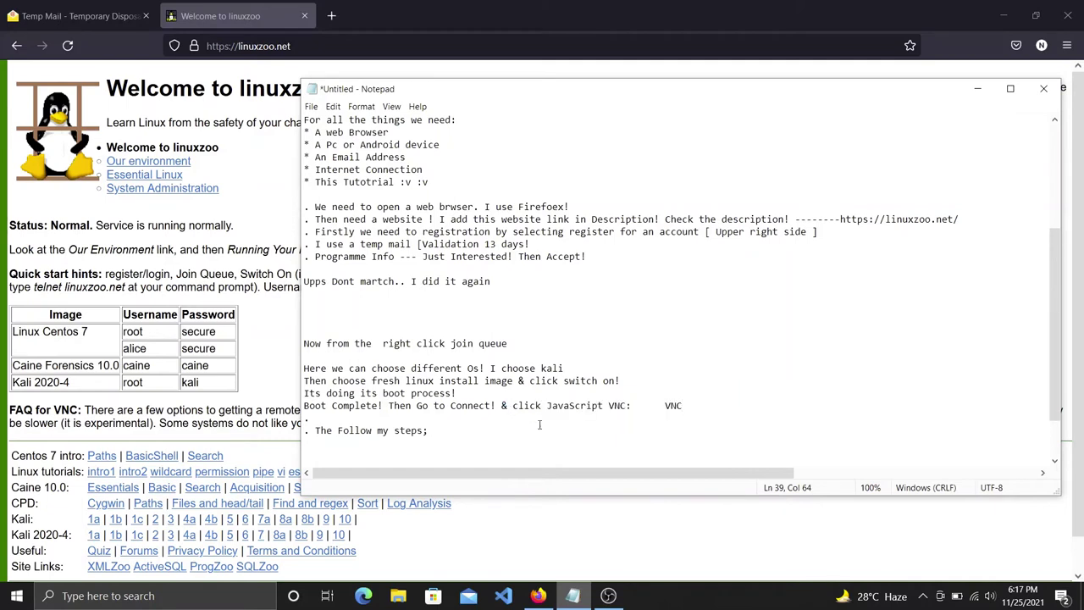
pyautogui.moveTo(685, 406); pyautogui.dragTo(512, 407)
pyautogui.moveTo(683, 406); pyautogui.dragTo(661, 405)
pyautogui.moveTo(539, 593)
pyautogui.click(540, 551)
# Open the Kali remote desktop via the VNC link and submit a username under 'Other...'.
pyautogui.click(913, 314)
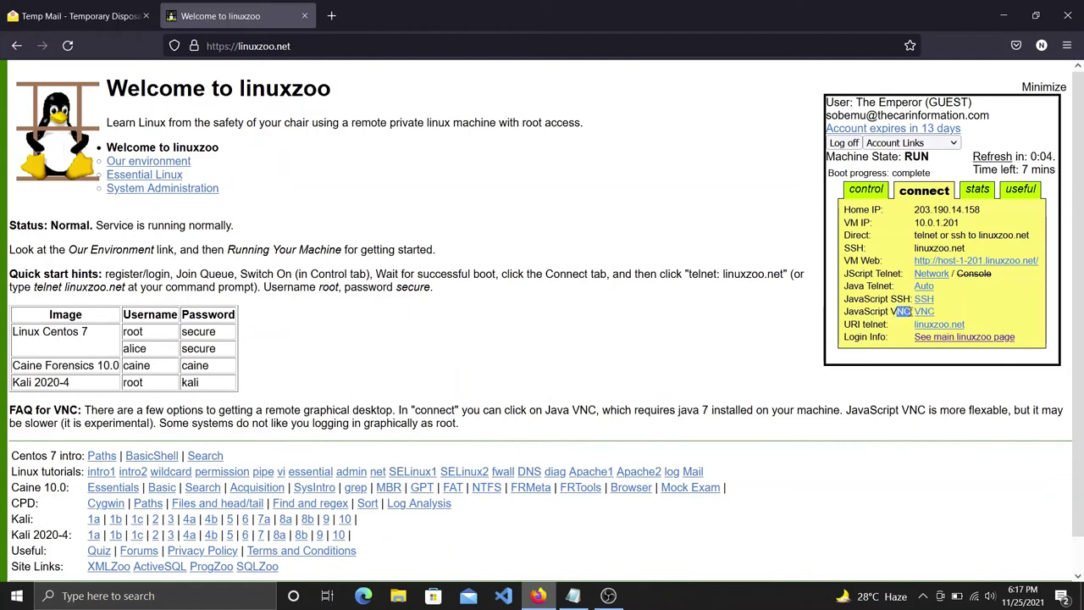
pyautogui.click(924, 313)
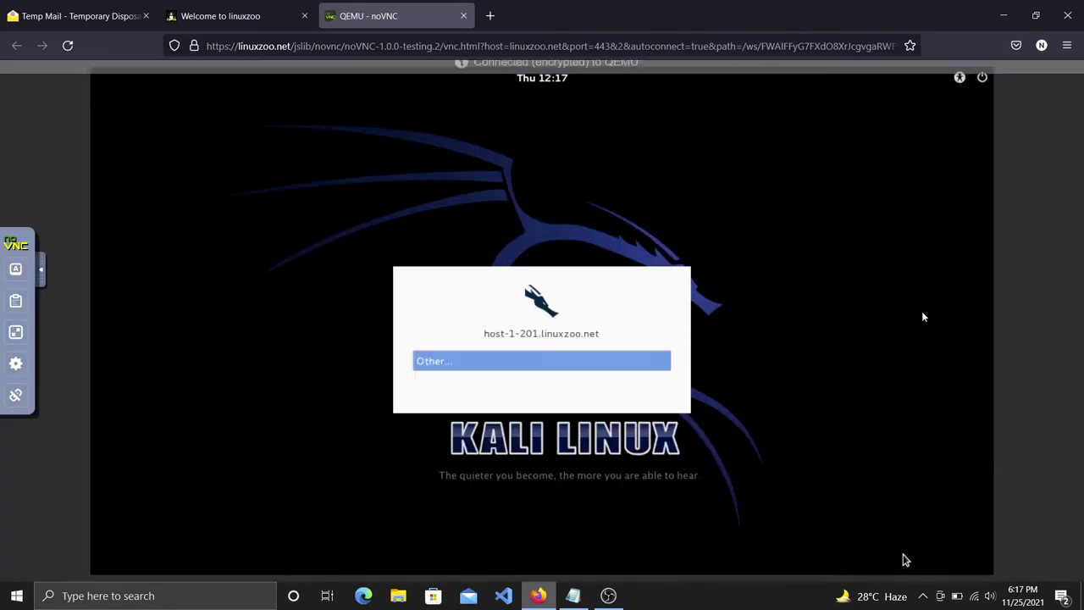
pyautogui.click(610, 369)
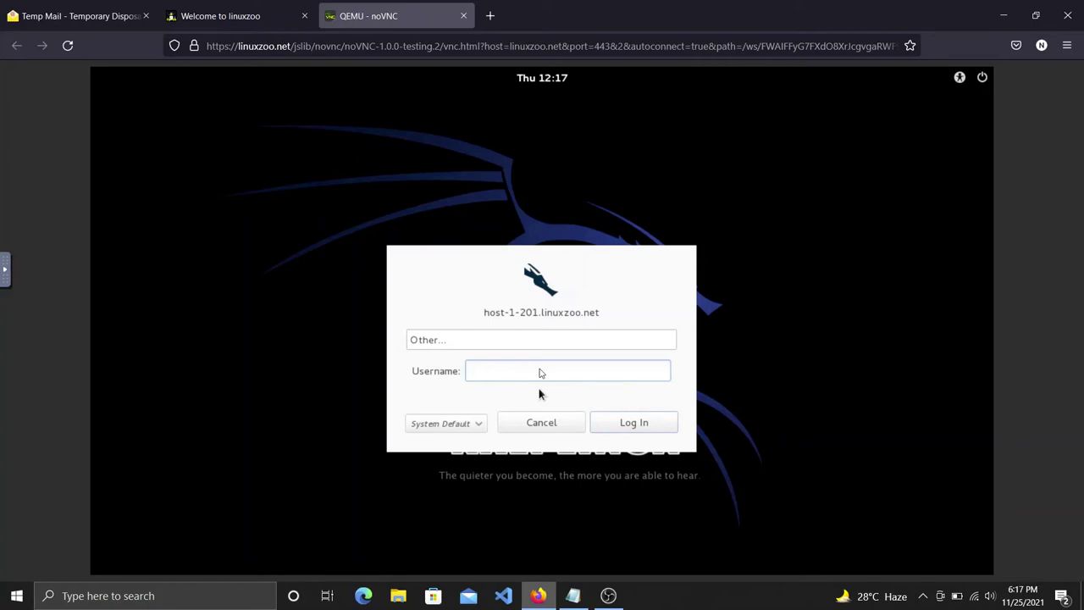
pyautogui.write('host')
pyautogui.click(633, 422)
pyautogui.moveTo(574, 593)
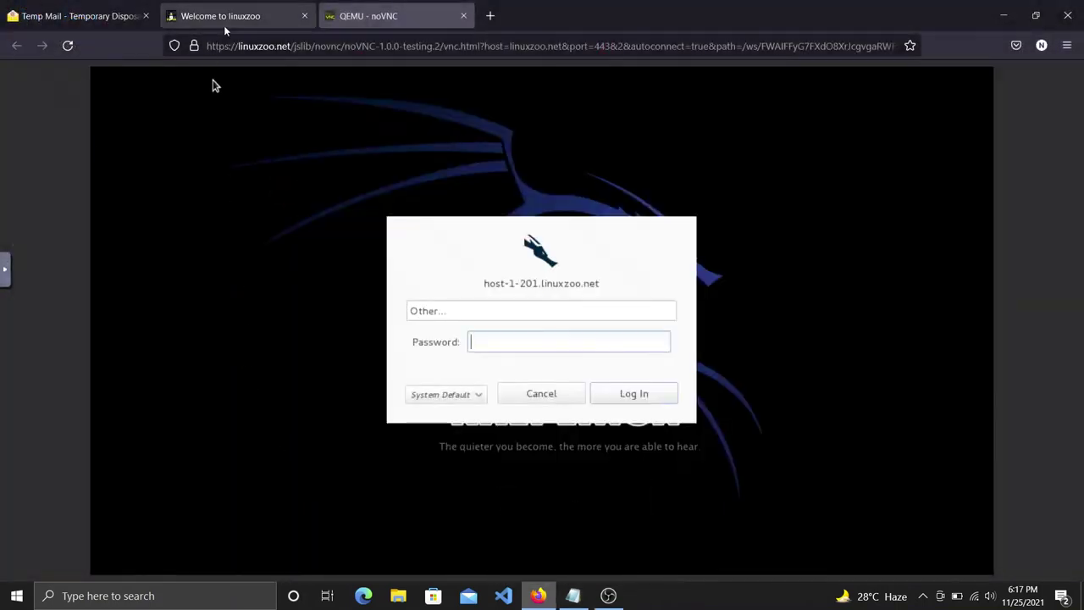
pyautogui.click(220, 15)
# Look up the Kali 2020-4 username and password in the table, then return to the login tab.
pyautogui.doubleClick(161, 383)
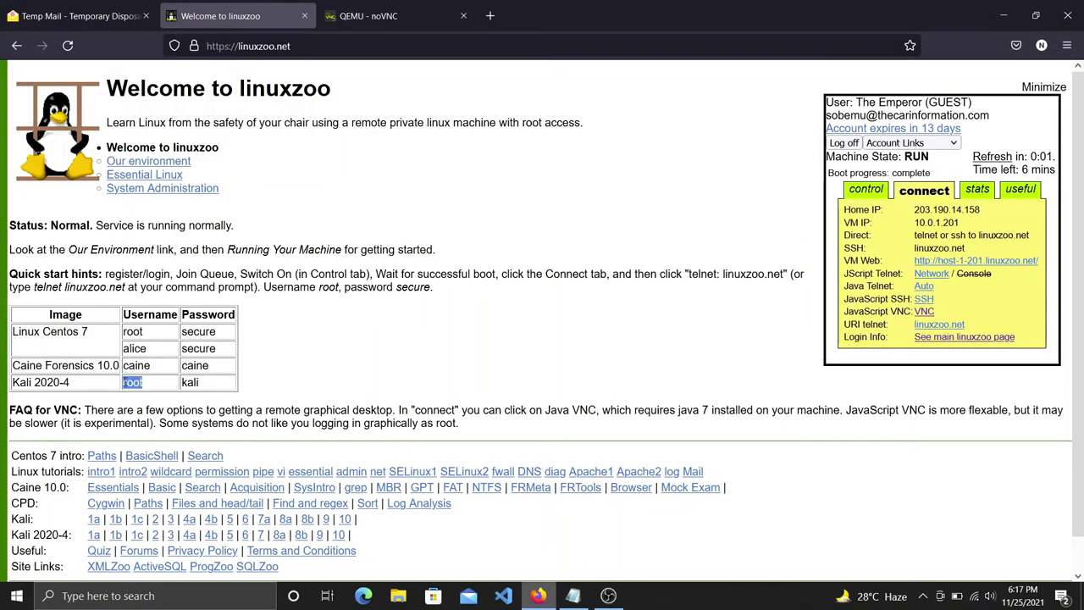
pyautogui.doubleClick(193, 383)
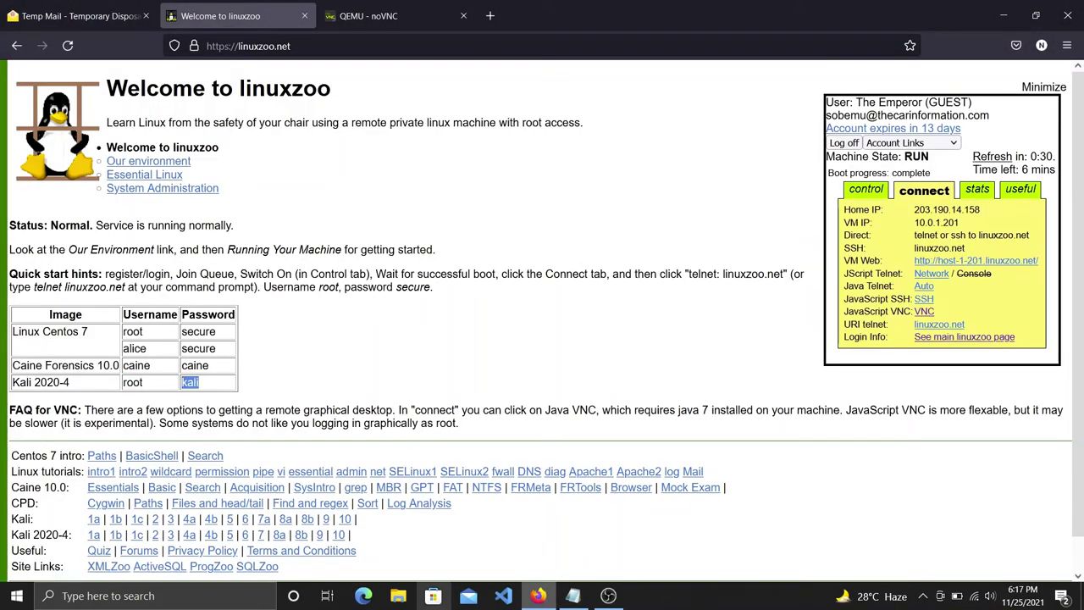
pyautogui.click(555, 555)
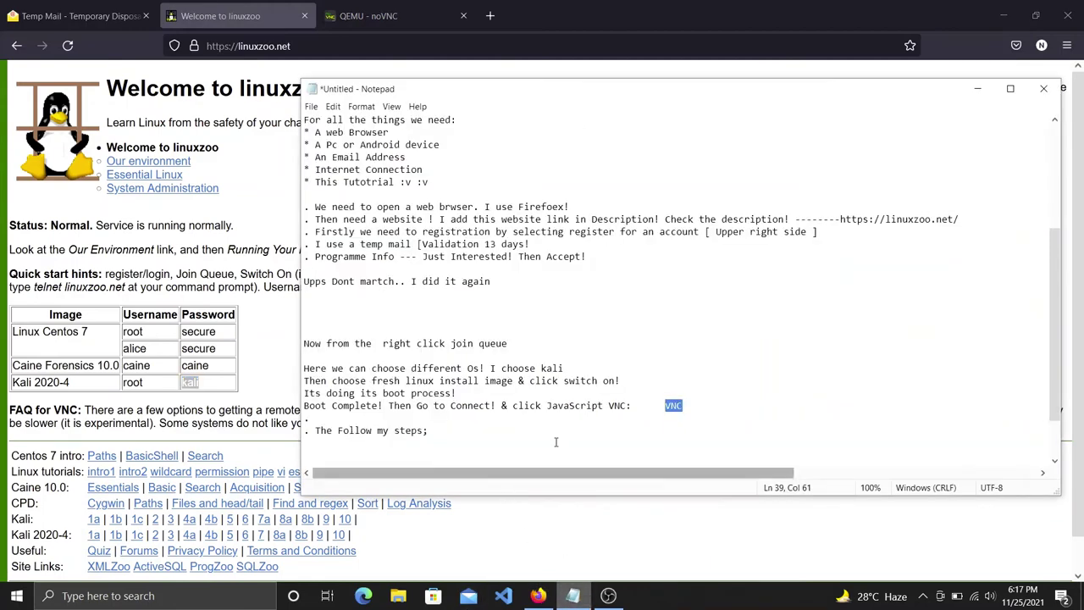
pyautogui.moveTo(539, 593)
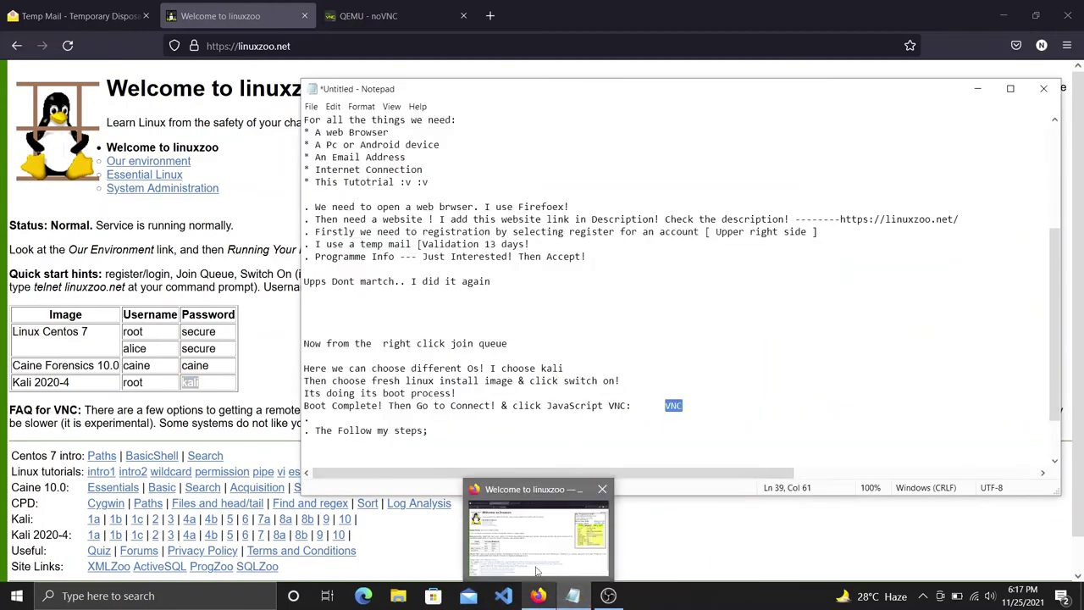
pyautogui.click(538, 534)
pyautogui.click(349, 17)
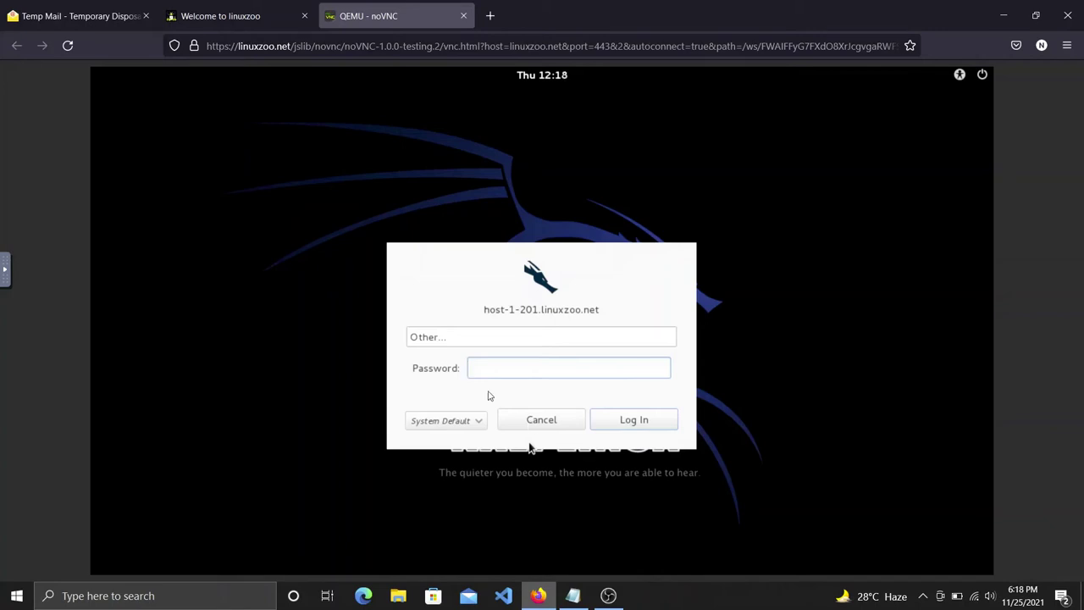
# Reload the noVNC page, close it, and reopen the Kali remote desktop from the VNC link.
pyautogui.click(408, 47)
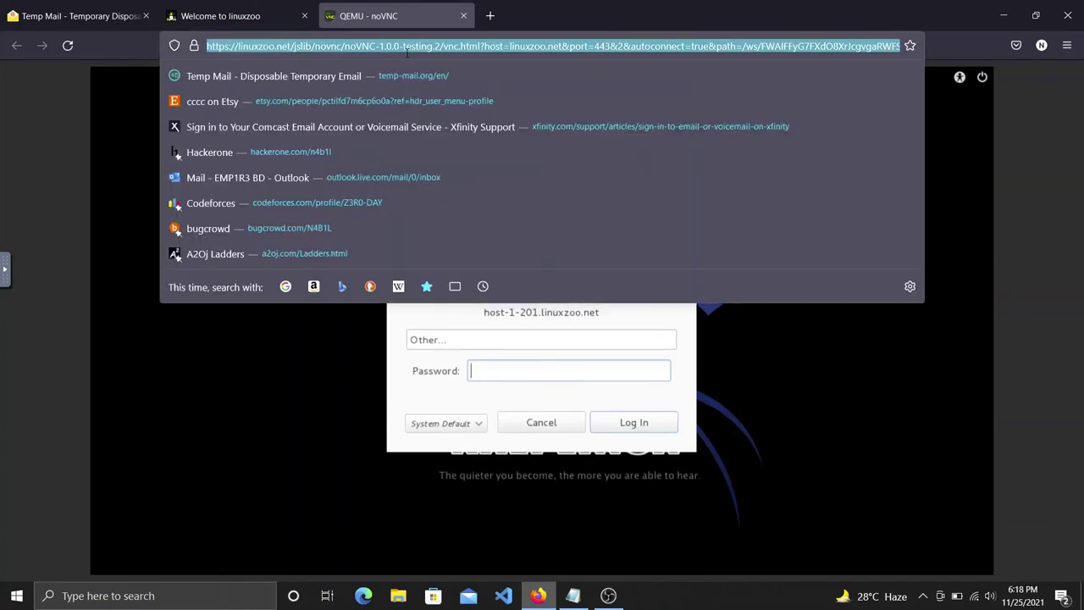
pyautogui.press('Return')
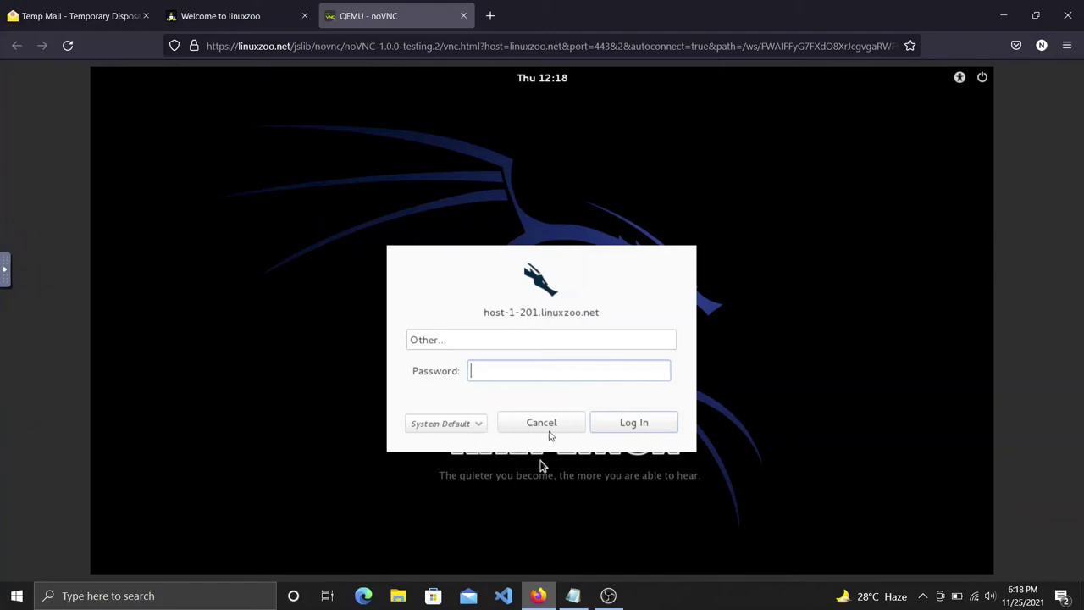
pyautogui.click(464, 16)
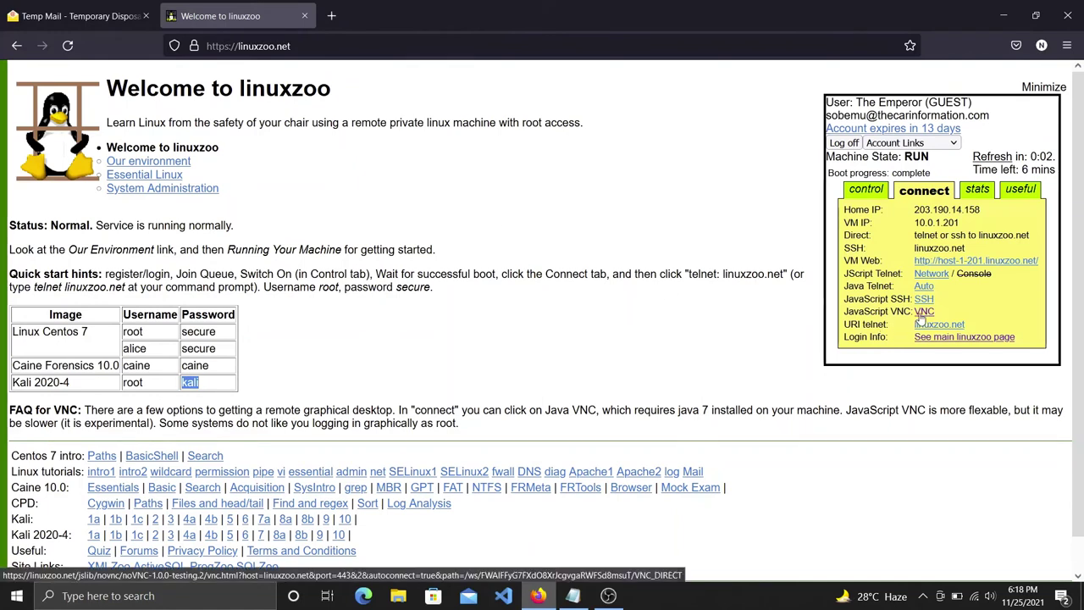
pyautogui.click(923, 311)
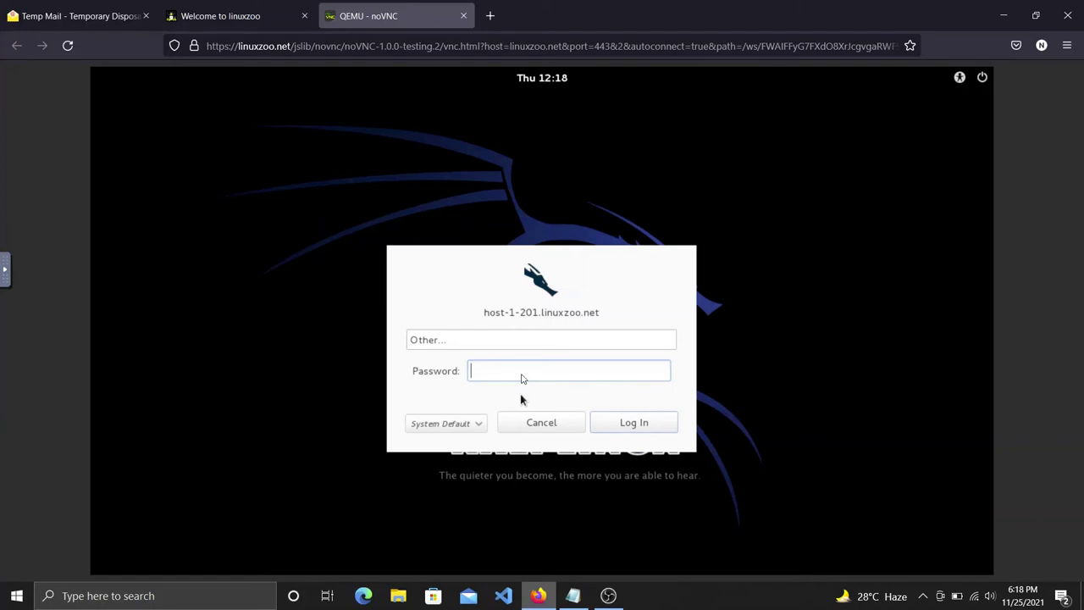
# Try a password at the Kali login; when it fails, restart at the username prompt and return to the notes.
pyautogui.write('•••')
pyautogui.press('BackSpace')
pyautogui.press('BackSpace')
pyautogui.write('••••')
pyautogui.press('Return')
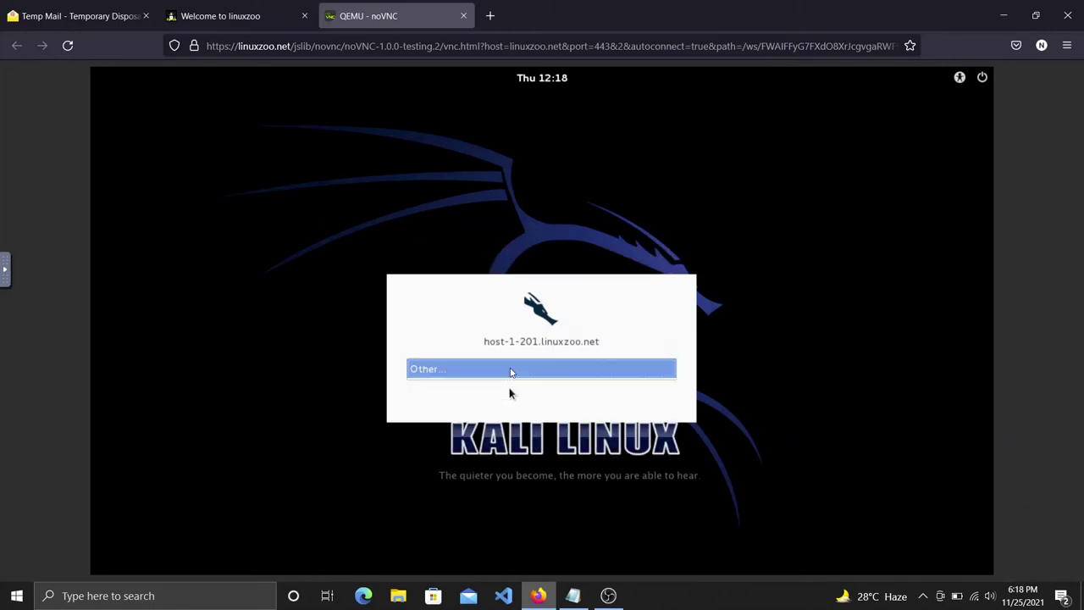
pyautogui.click(510, 373)
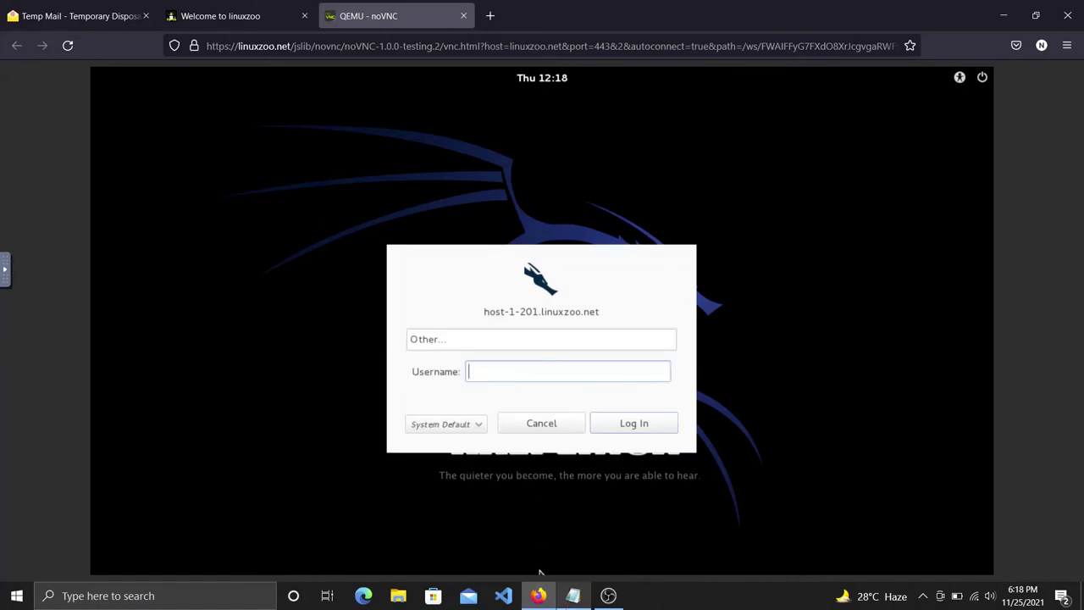
pyautogui.moveTo(572, 595)
pyautogui.click(572, 538)
pyautogui.click(689, 349)
# Add a two-line note admitting the login mistake: use username root and the correct password, 'Lets do again!'.
pyautogui.press('Return')
pyautogui.press('Return')
pyautogui.write('I Made a ')
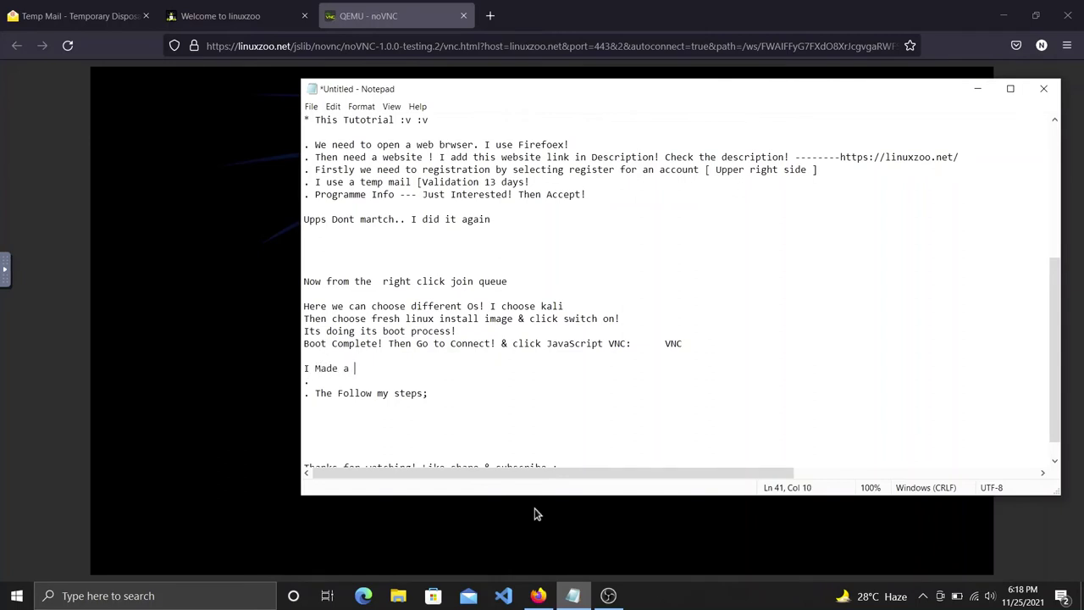
pyautogui.write('mistake... I have to use username as root')
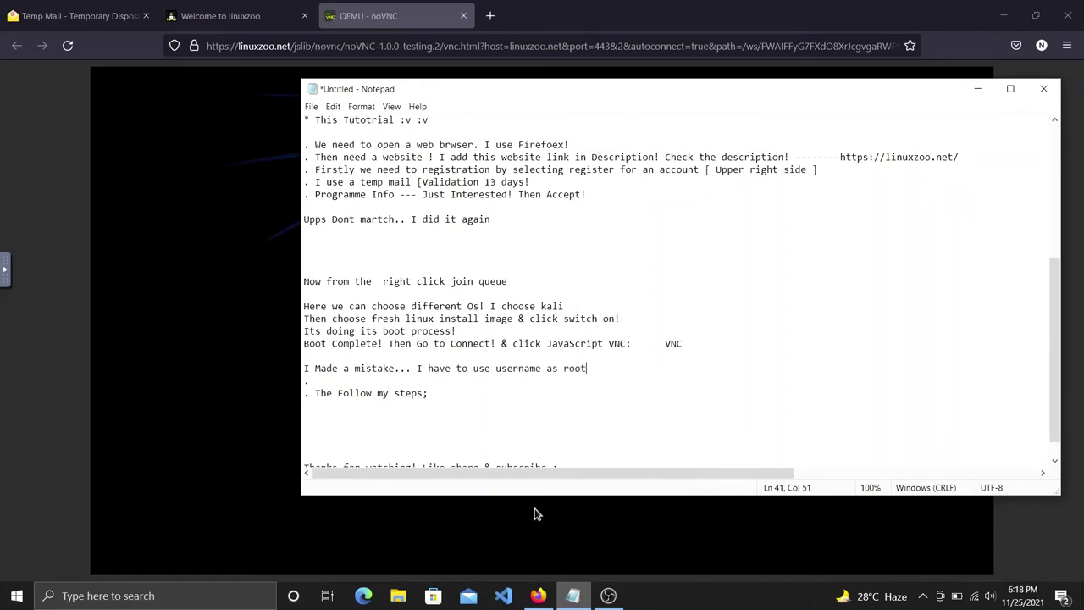
pyautogui.press('Return')
pyautogui.write('pas')
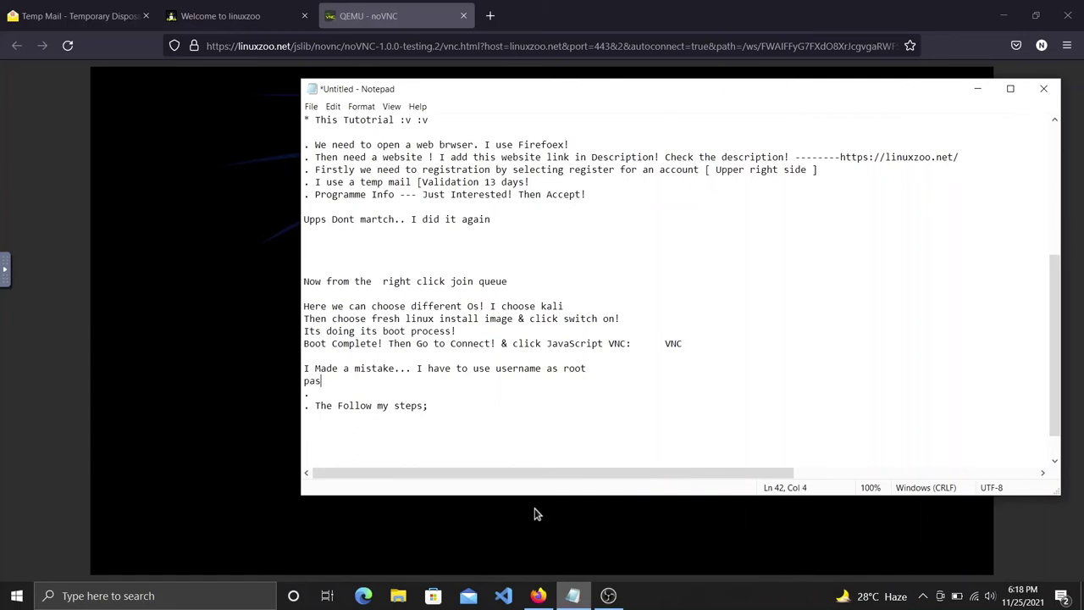
pyautogui.write('sword as kali... Lets do again!')
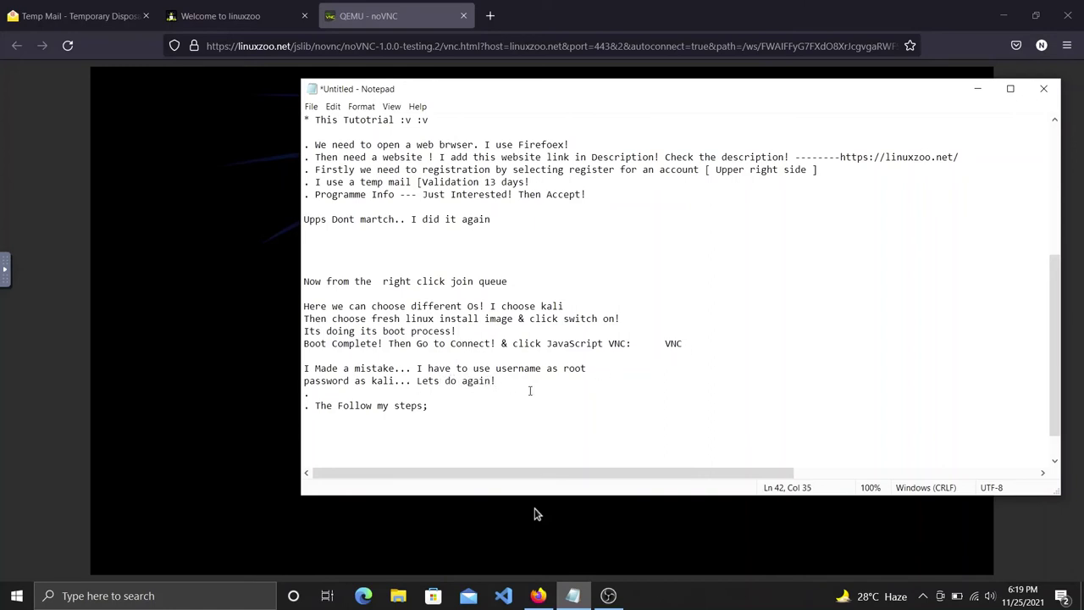
# On the linuxzoo page, select the Kali 2020-4 username 'root', then return to the Kali login.
pyautogui.click(535, 513)
pyautogui.click(222, 16)
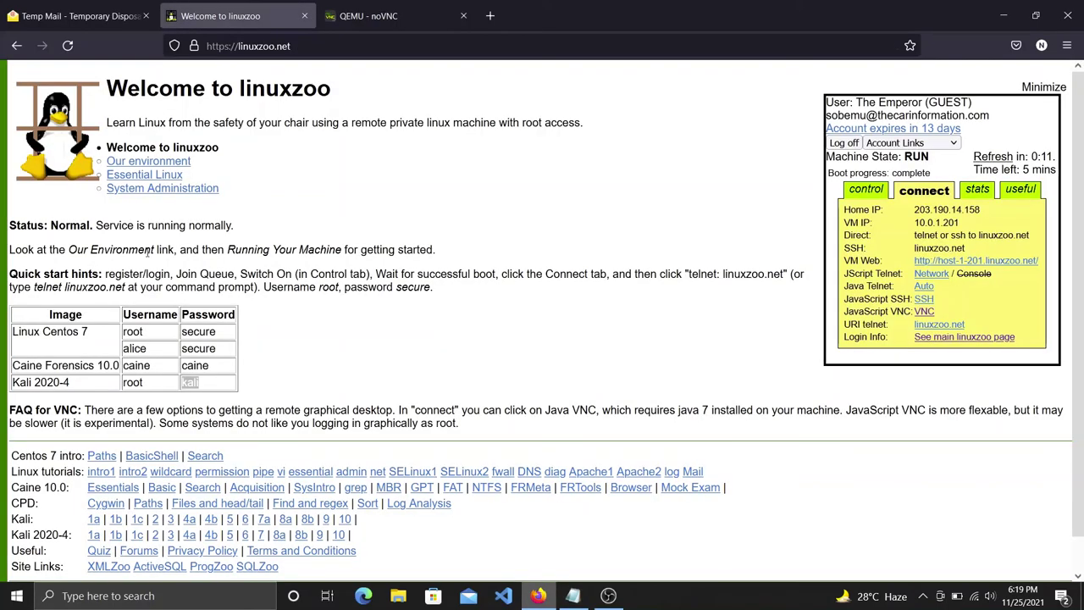
pyautogui.moveTo(145, 383); pyautogui.dragTo(122, 384)
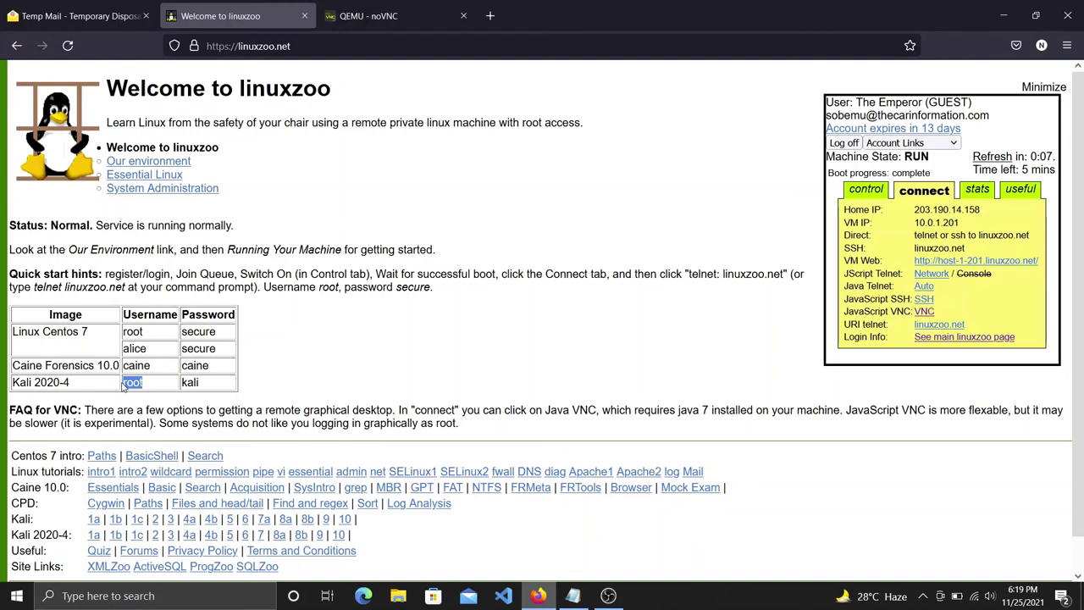
pyautogui.click(330, 20)
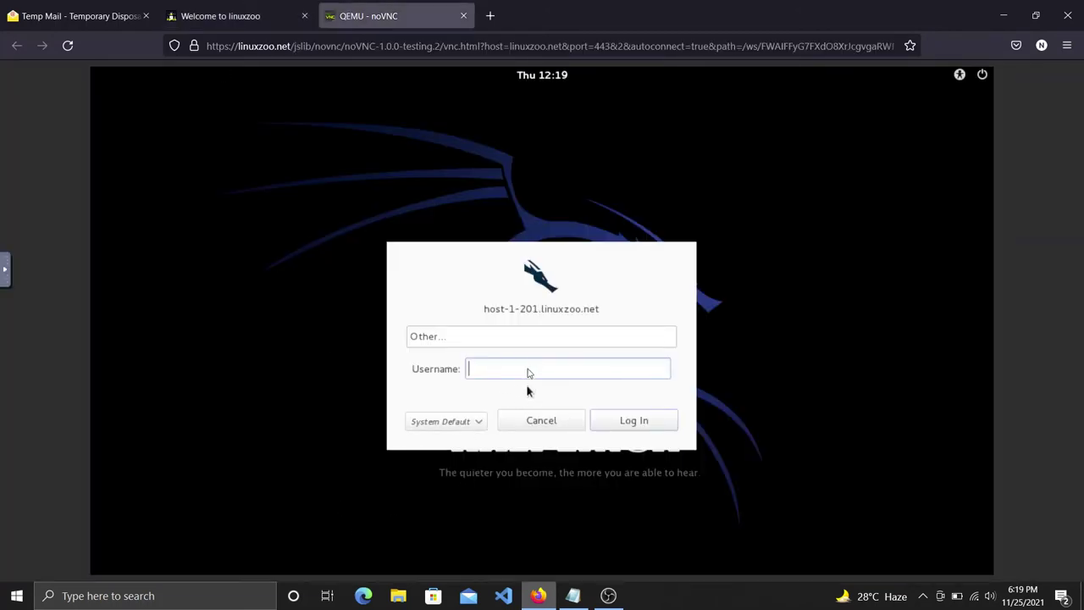
# Log in to Kali as root, glancing at the notes before entering the account password.
pyautogui.write('root')
pyautogui.click(634, 422)
pyautogui.moveTo(572, 596)
pyautogui.click(579, 558)
pyautogui.moveTo(539, 596)
pyautogui.click(559, 532)
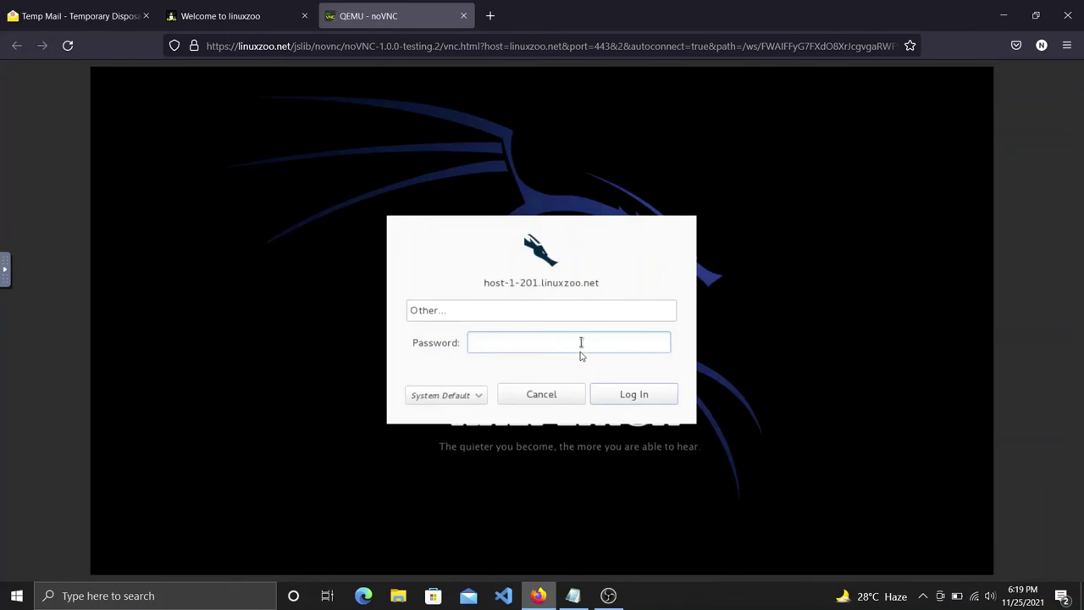
pyautogui.write('secu')
pyautogui.press('Return')
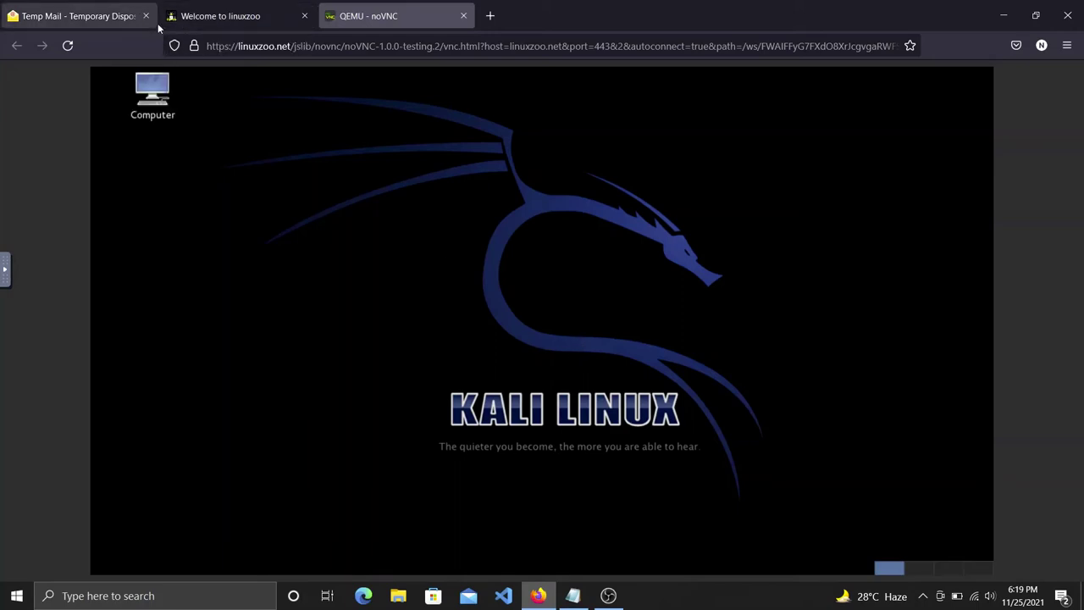
# Add a 'yeee Kali Linucs loading ....' line below the last note.
pyautogui.moveTo(572, 596)
pyautogui.click(611, 527)
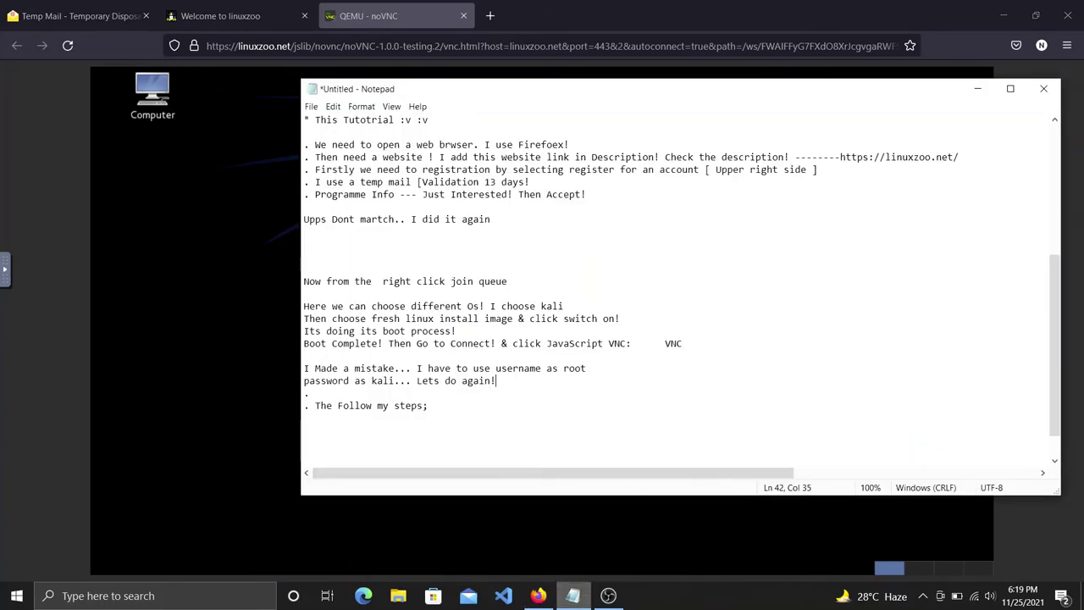
pyautogui.press('Return')
pyautogui.press('Return')
pyautogui.press('Return')
pyautogui.write('yeee Kali Linuc')
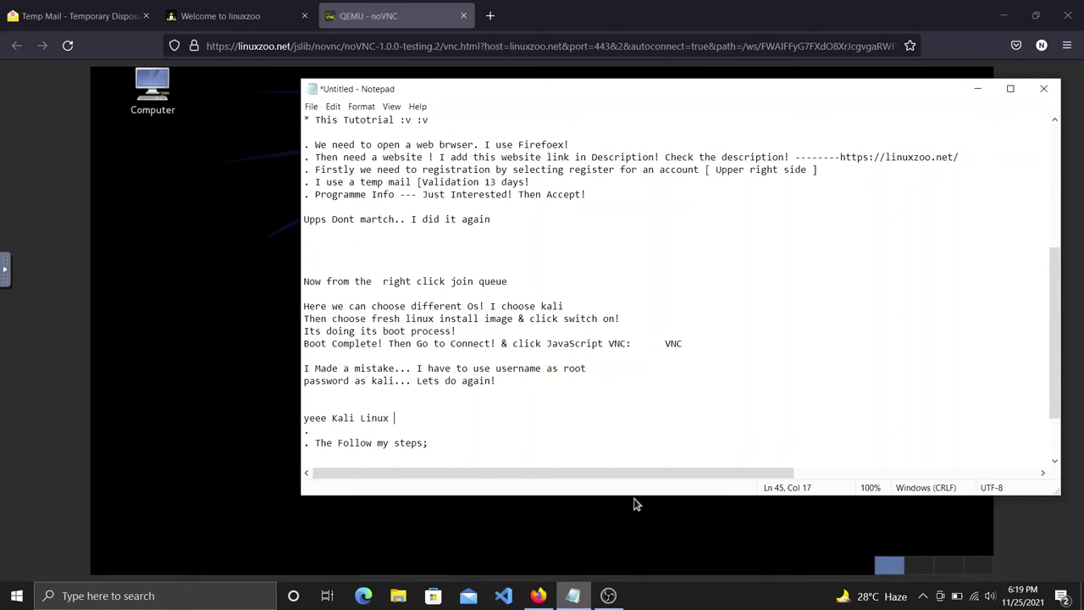
pyautogui.write('s loading ....')
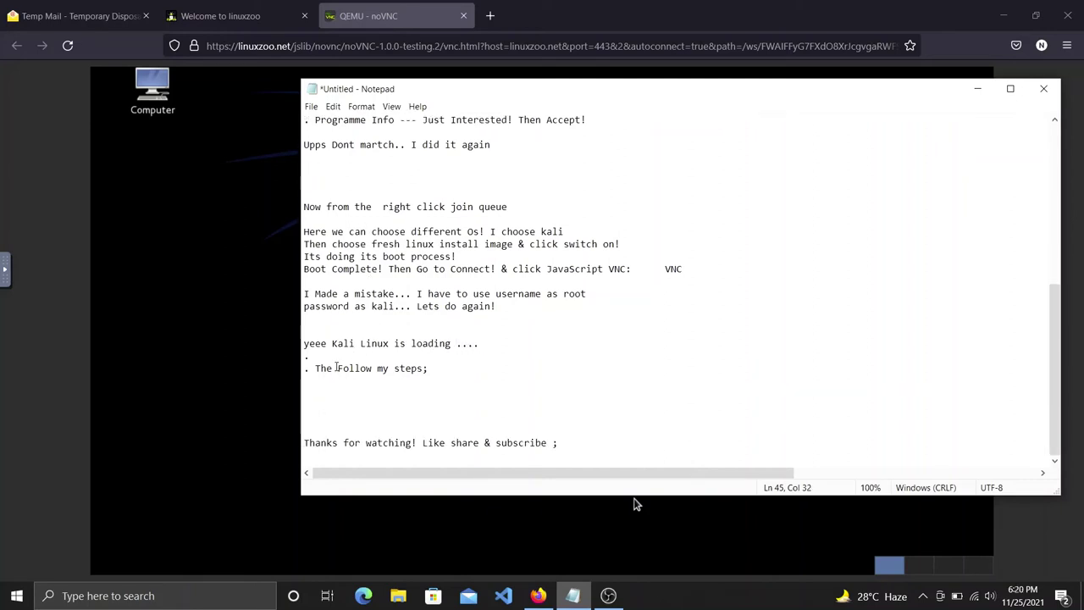
# Fix 'The' to 'Then' in the Follow my steps line, highlight the recent lines, and return to Kali.
pyautogui.write('n')
pyautogui.moveTo(498, 312); pyautogui.dragTo(322, 311)
pyautogui.moveTo(480, 343); pyautogui.dragTo(304, 344)
pyautogui.moveTo(435, 368); pyautogui.dragTo(321, 368)
pyautogui.click(637, 504)
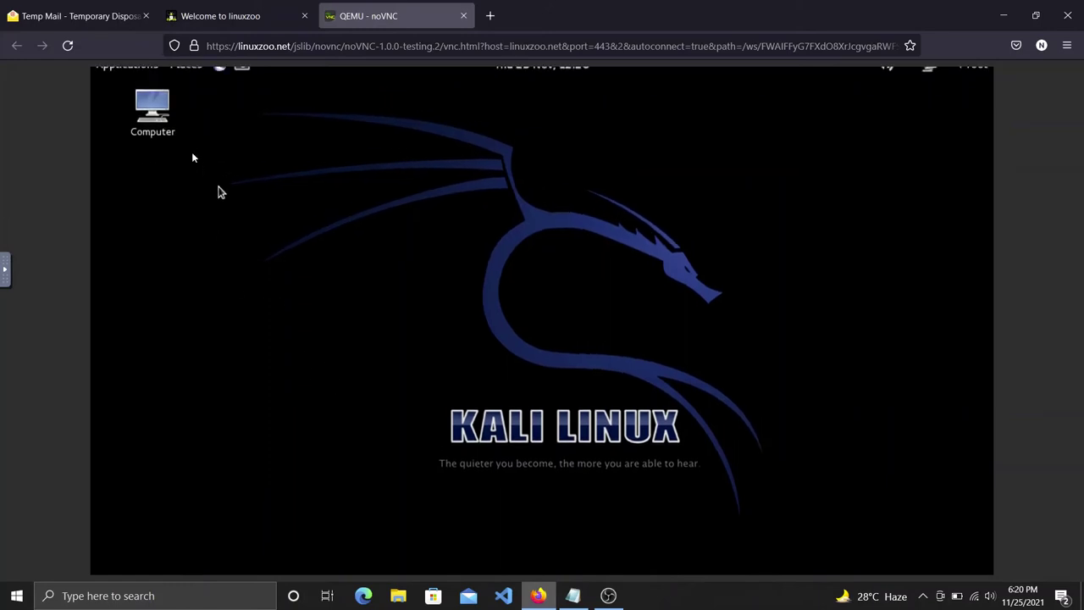
pyautogui.moveTo(218, 109); pyautogui.dragTo(235, 186)
pyautogui.hotkey('ctrl', 'a')
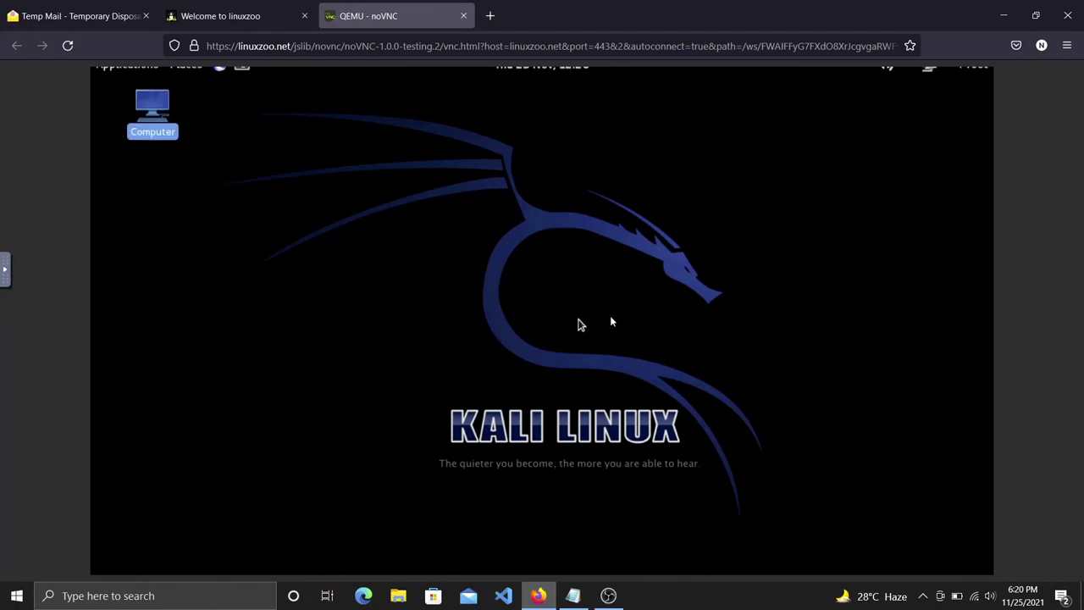
pyautogui.click(212, 101)
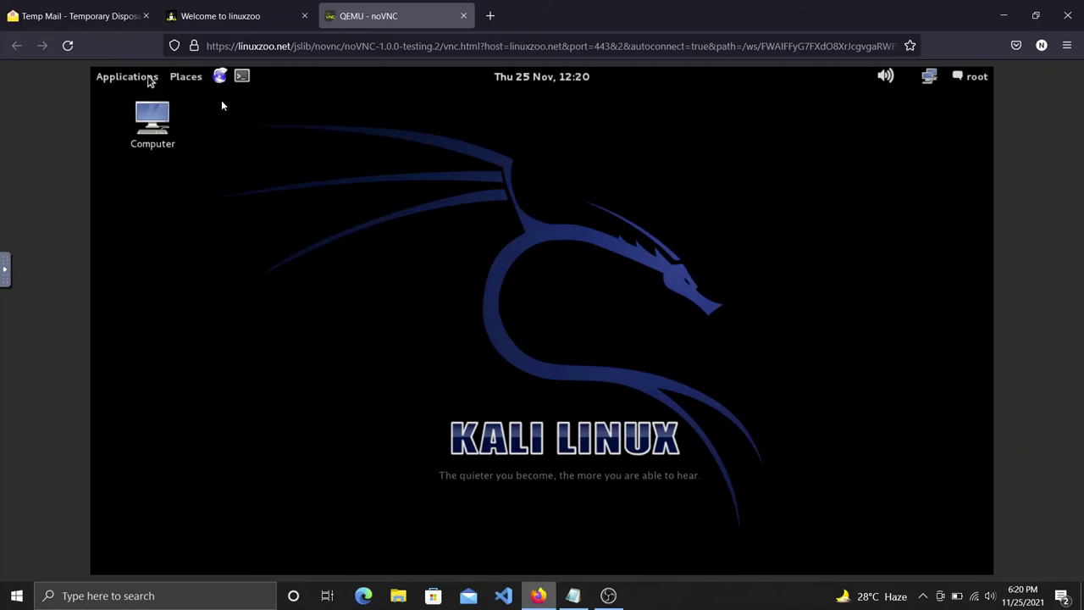
# Add an 'Its done' line under the Kali loading note, then return to the Kali desktop.
pyautogui.moveTo(568, 597)
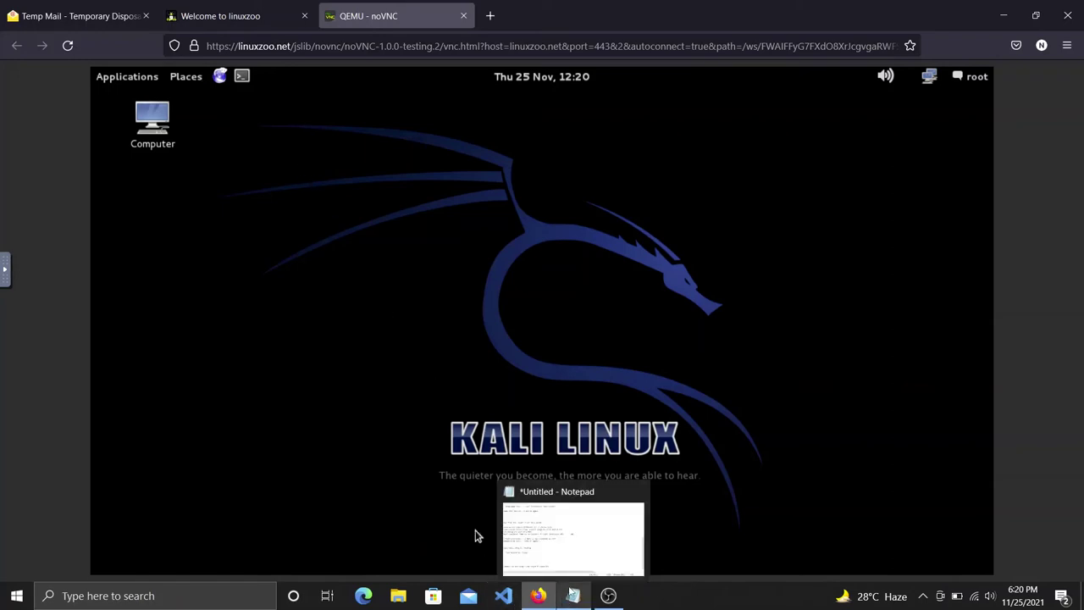
pyautogui.click(570, 546)
pyautogui.click(443, 369)
pyautogui.click(491, 347)
pyautogui.press('Return')
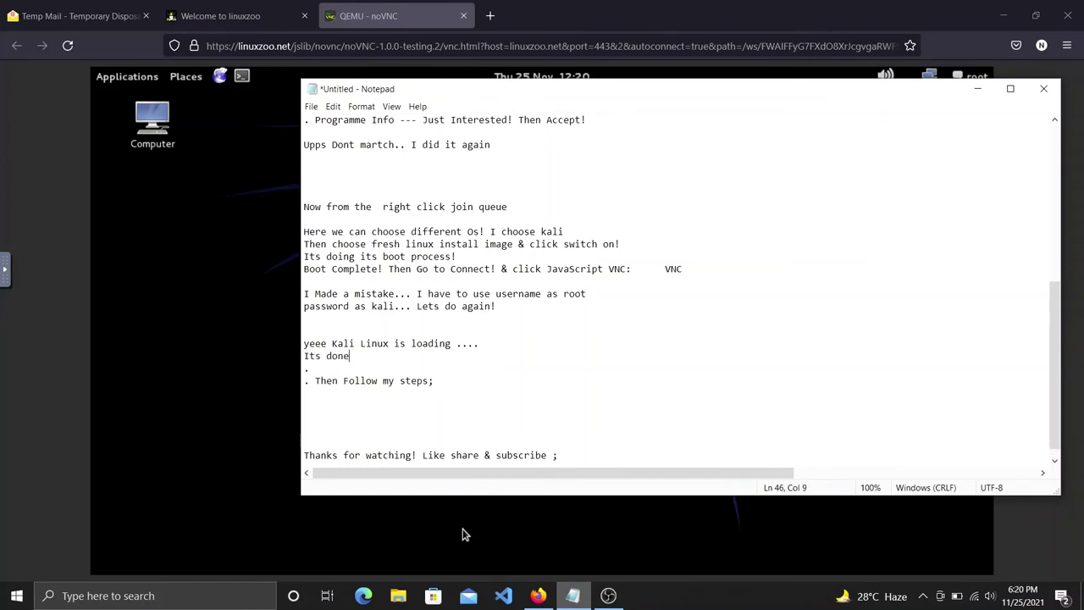
pyautogui.click(465, 533)
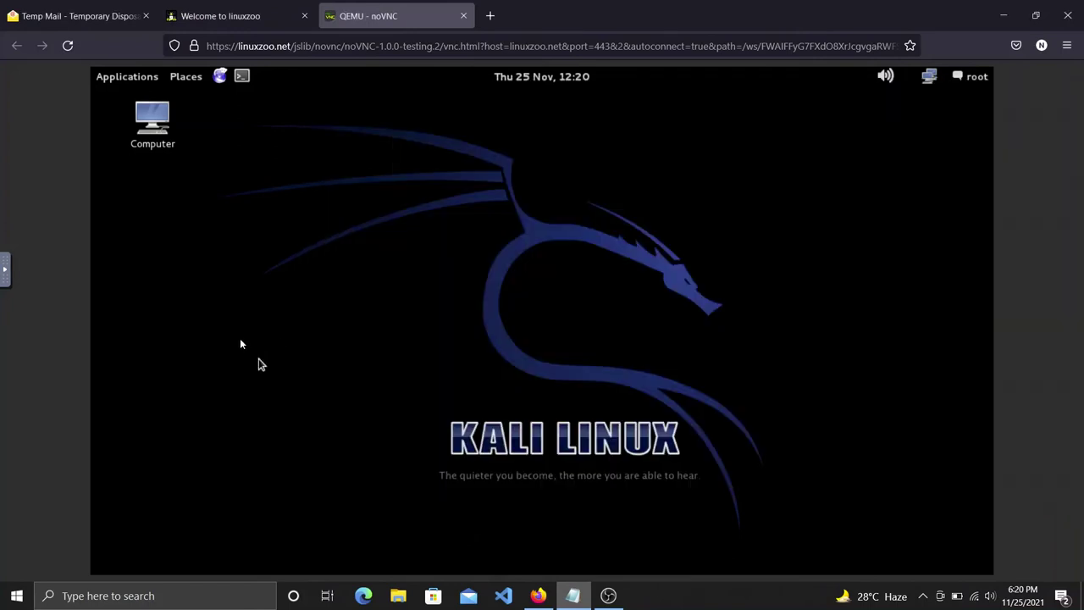
pyautogui.click(133, 81)
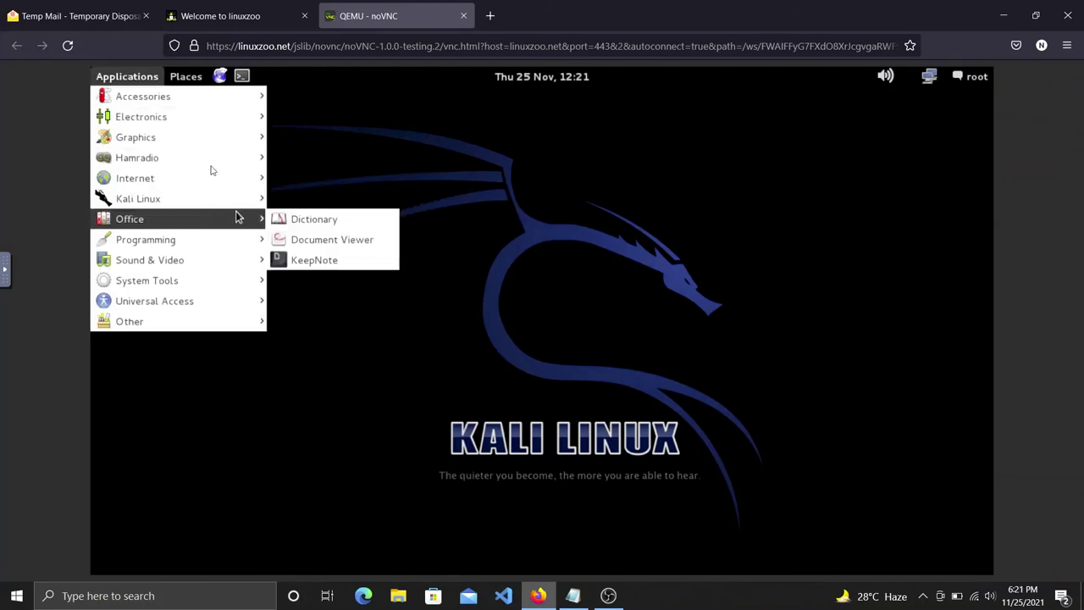
# Browse the Accessories, Graphics, Kali Linux, Office, Sound & Video and Other application categories.
pyautogui.moveTo(184, 98)
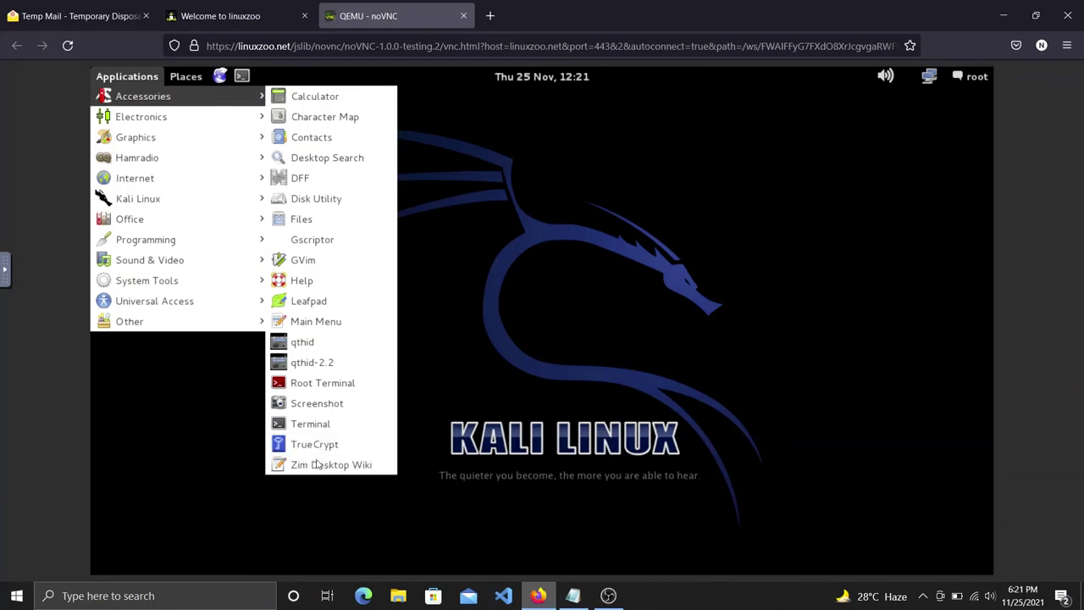
pyautogui.moveTo(216, 116)
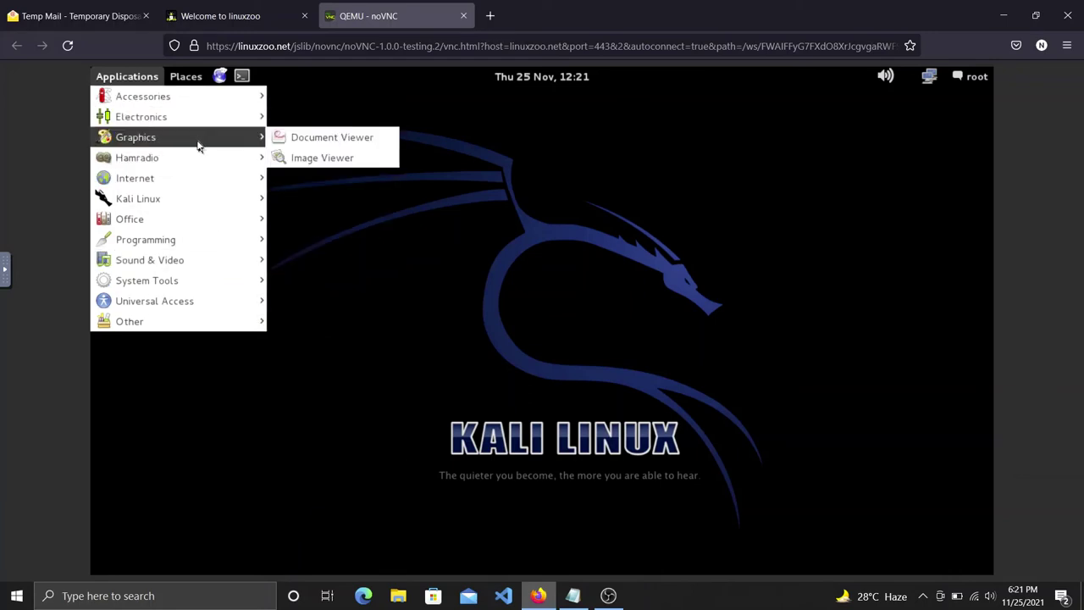
pyautogui.moveTo(187, 167)
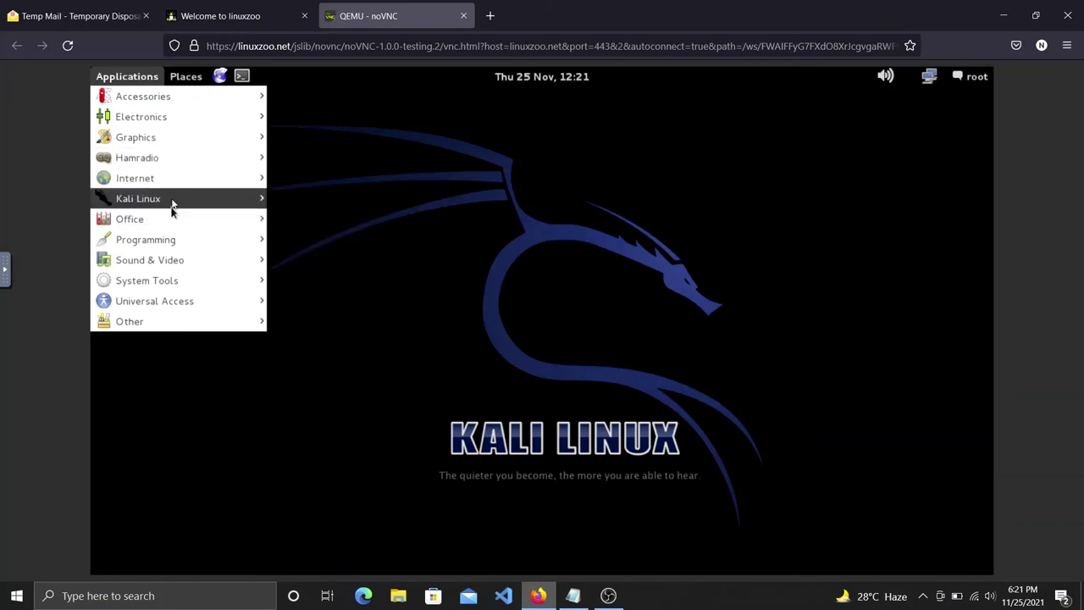
pyautogui.moveTo(173, 207)
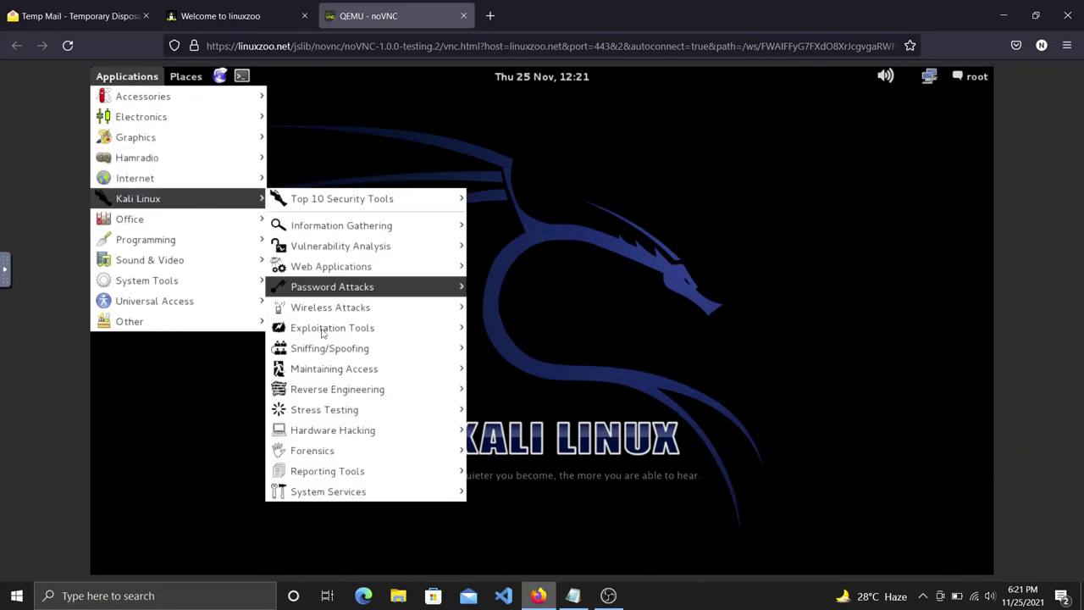
pyautogui.moveTo(329, 496)
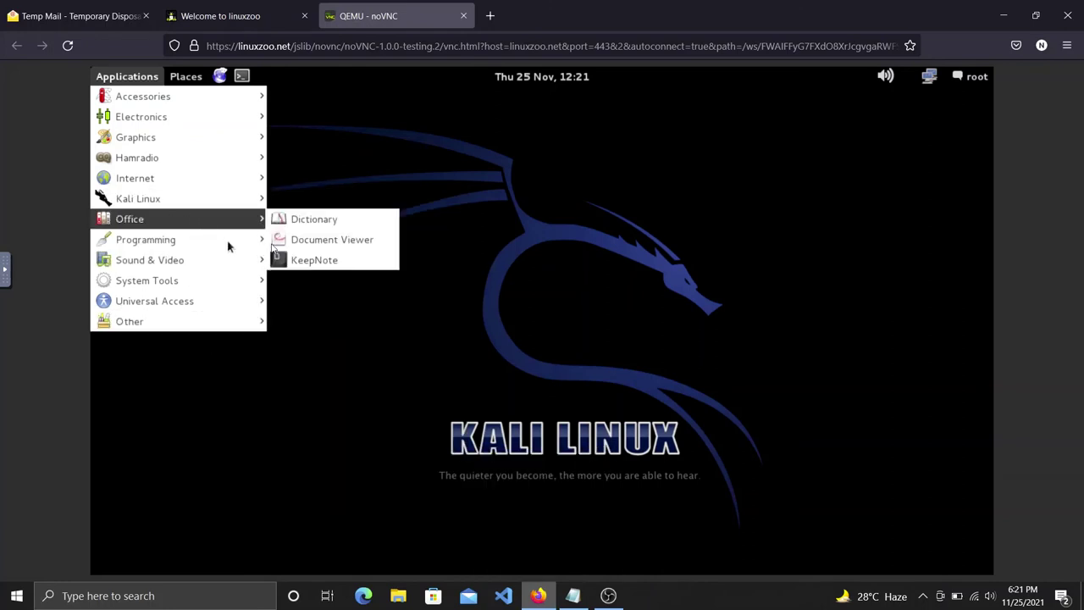
pyautogui.moveTo(196, 261)
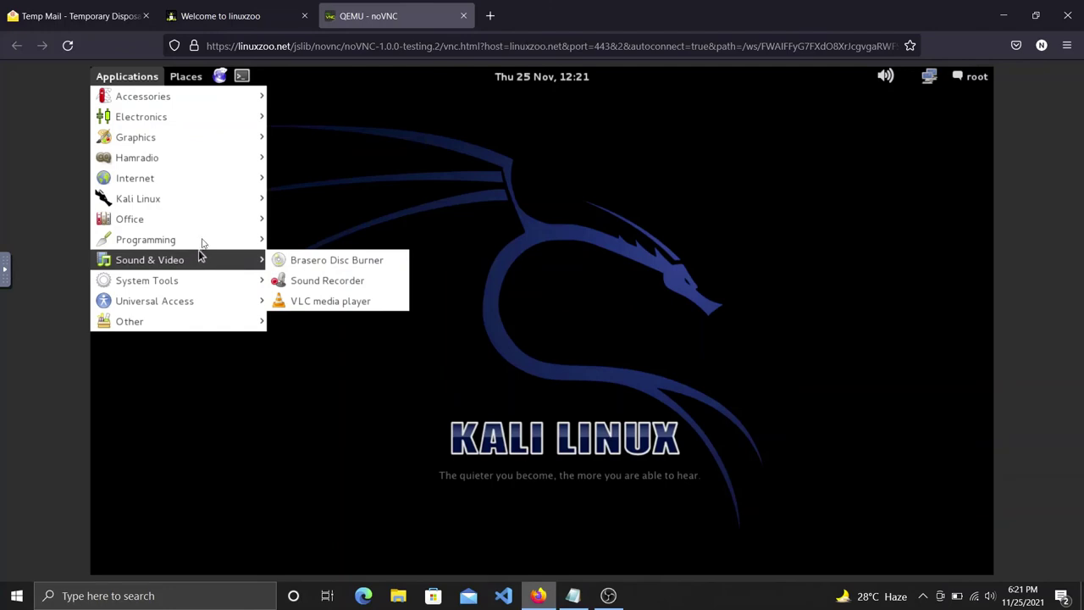
pyautogui.moveTo(165, 242)
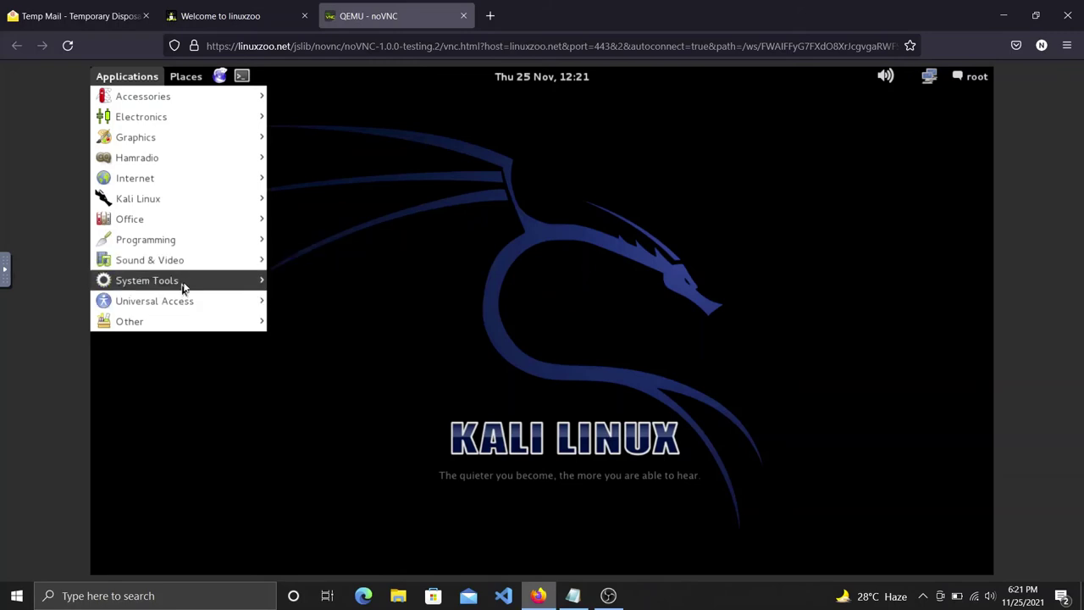
pyautogui.moveTo(188, 293)
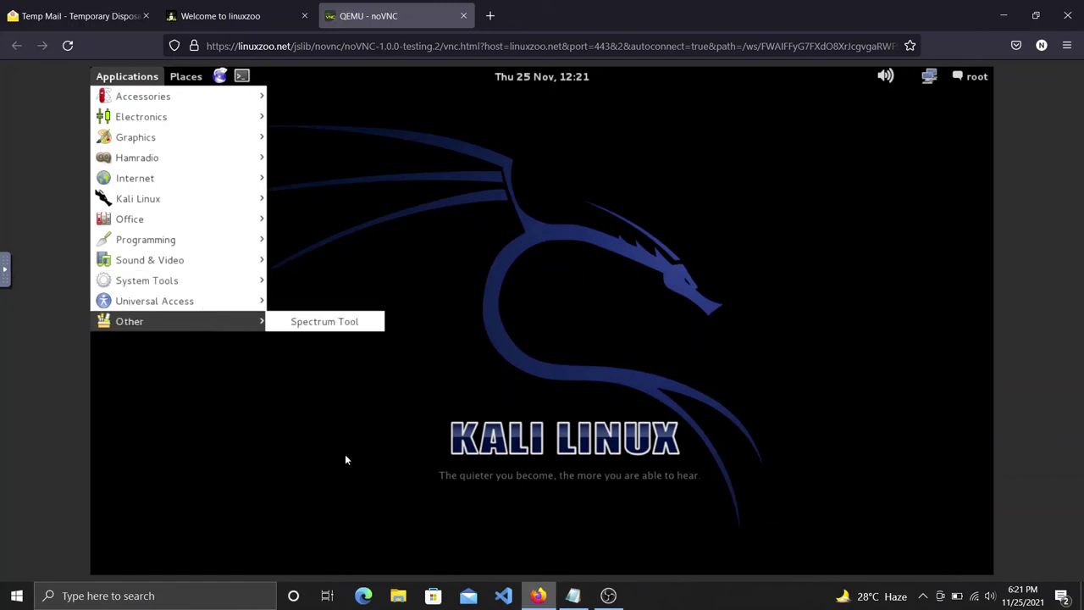
# Extend the notes line to 'Its done! all Tools is available!' and select the new sentence.
pyautogui.moveTo(573, 596)
pyautogui.click(581, 549)
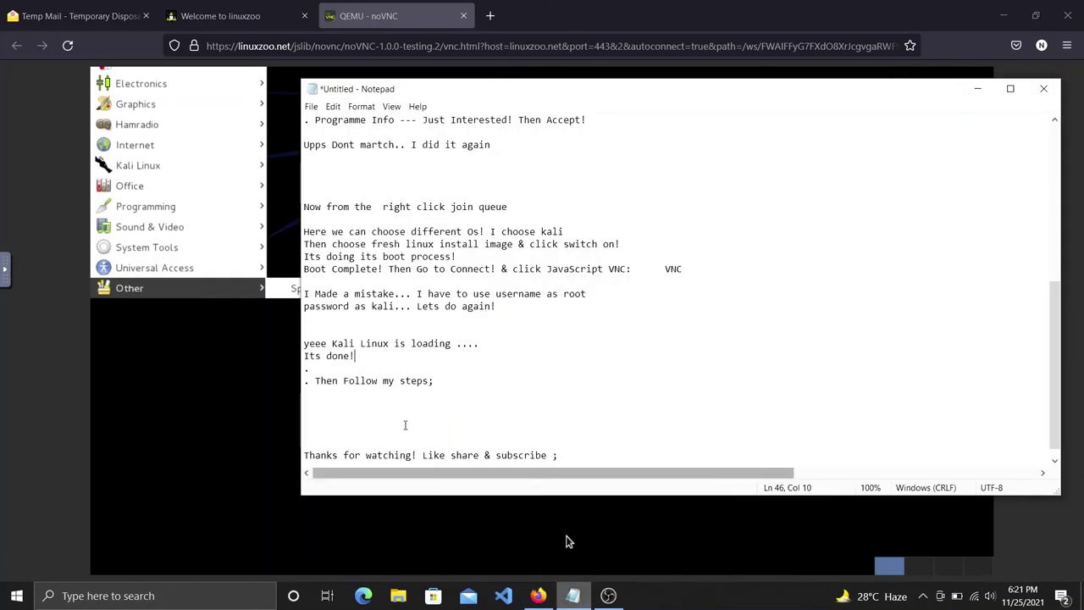
pyautogui.write('all Tool')
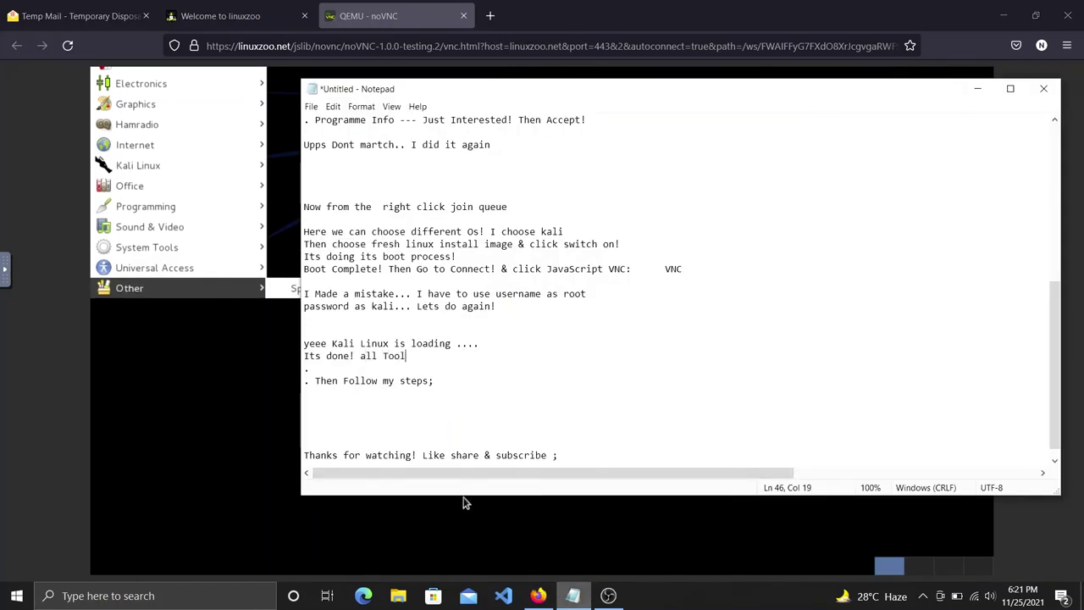
pyautogui.write('s is available!')
pyautogui.hotkey('shift', 'Up')
pyautogui.hotkey('shift', 'Down')
pyautogui.hotkey('ctrl', 'shift', 'Left')
pyautogui.hotkey('ctrl', 'shift', 'Left')
pyautogui.hotkey('ctrl', 'shift', 'Left')
pyautogui.hotkey('ctrl', 'shift', 'Left')
# Return to the Kali desktop and open and close the Applications menu.
pyautogui.click(465, 503)
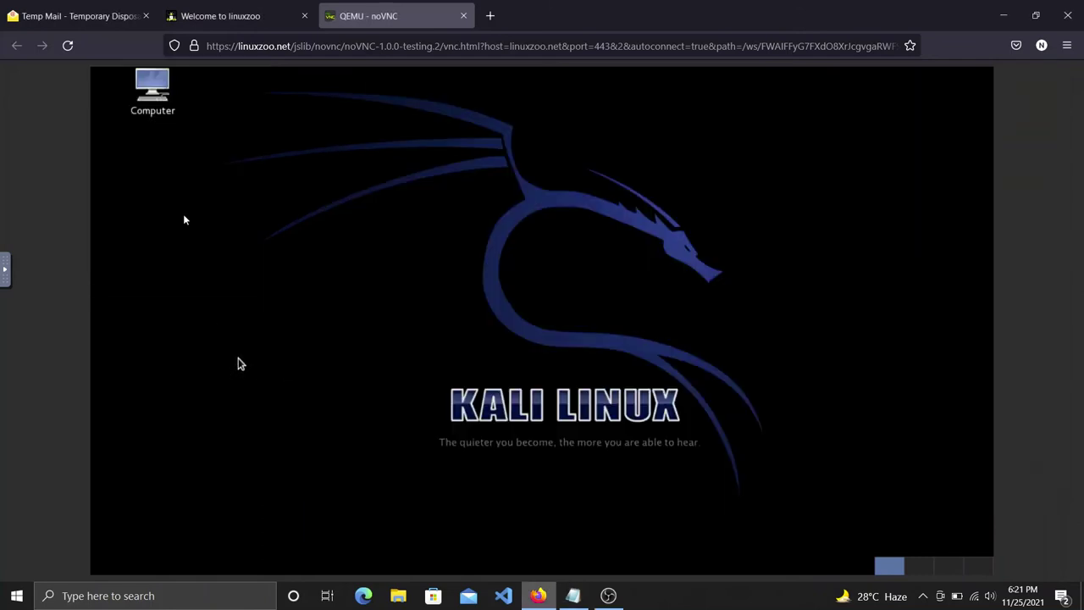
pyautogui.click(138, 78)
pyautogui.click(158, 84)
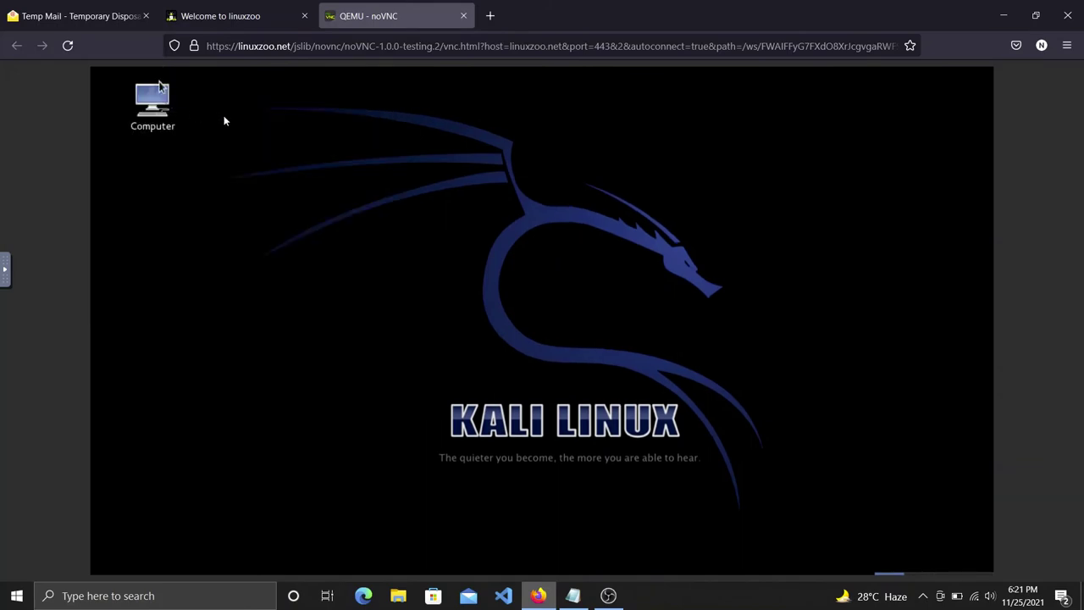
pyautogui.click(161, 89)
pyautogui.click(180, 90)
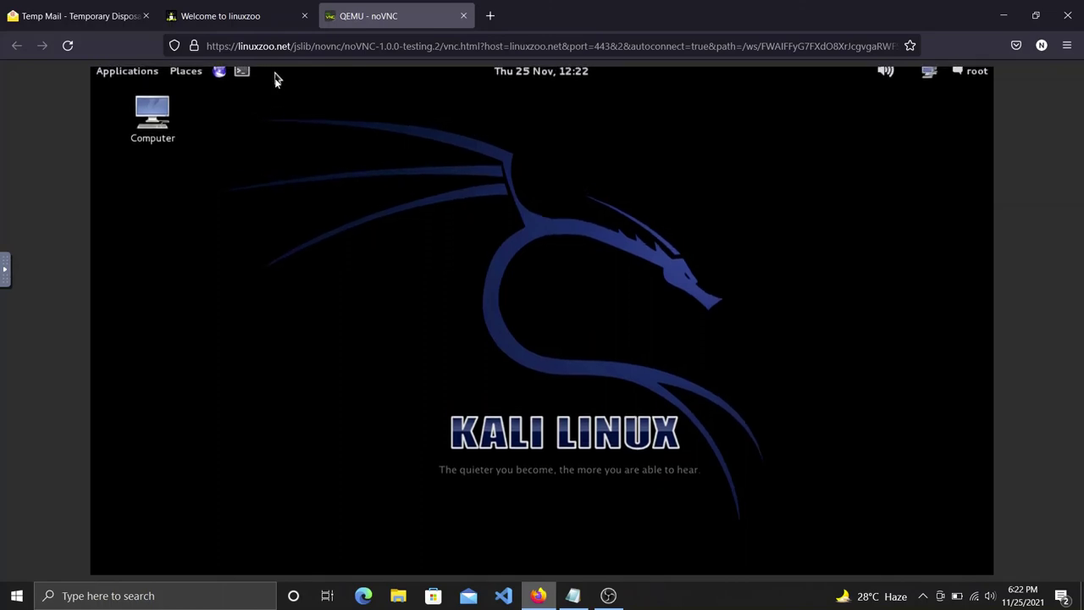
# Open a root terminal and run 'install --help', then clear a recalled history command.
pyautogui.click(242, 73)
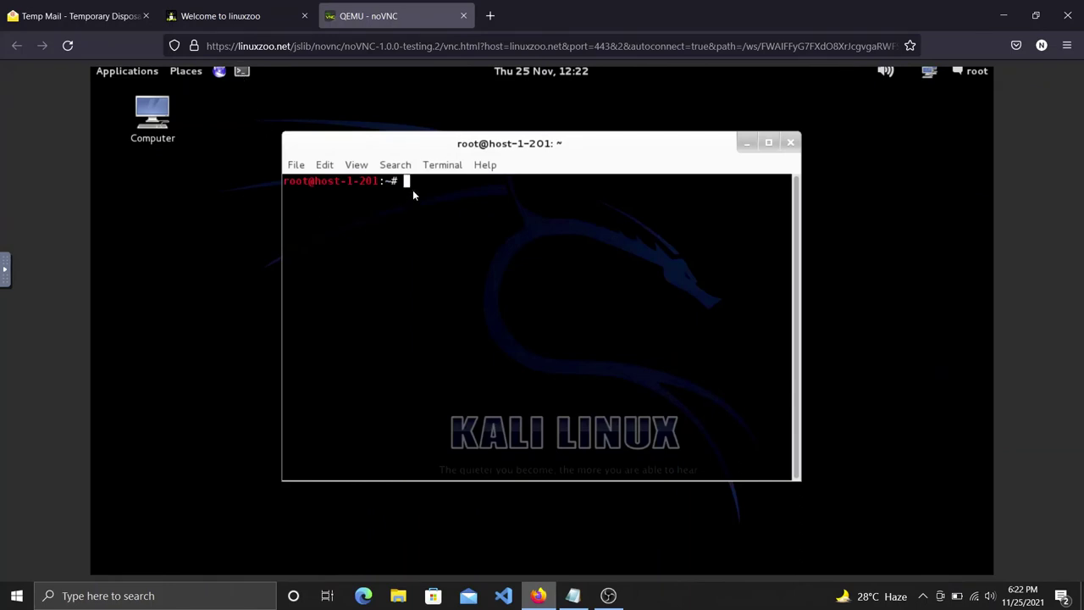
pyautogui.write('install --help')
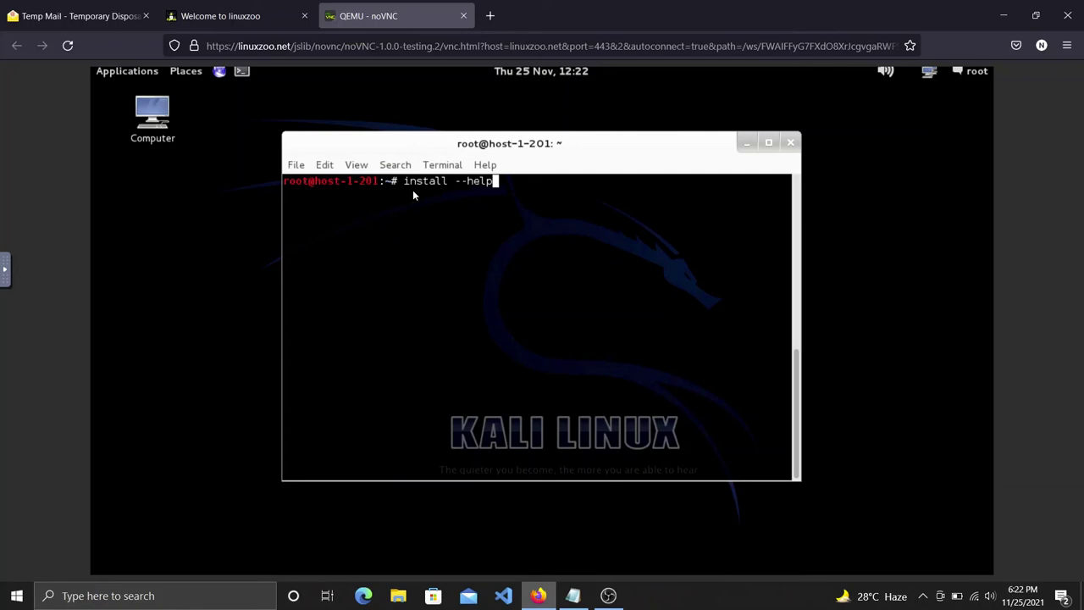
pyautogui.press('Return')
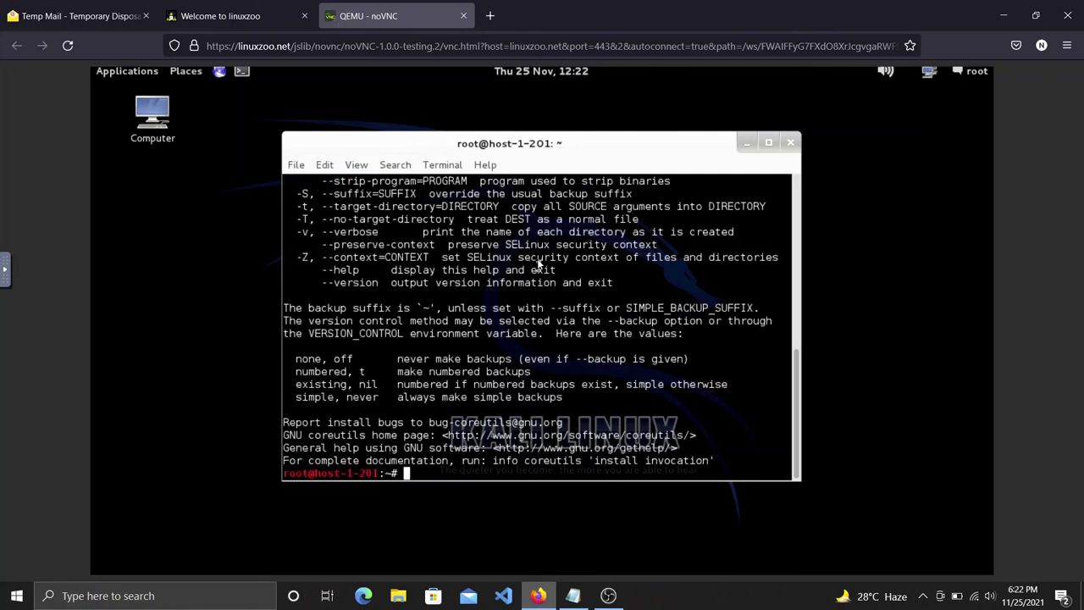
pyautogui.press('Up')
pyautogui.press('Up')
pyautogui.press('Up')
pyautogui.press('BackSpace')
pyautogui.write('s')
pyautogui.press('BackSpace')
pyautogui.press('BackSpace')
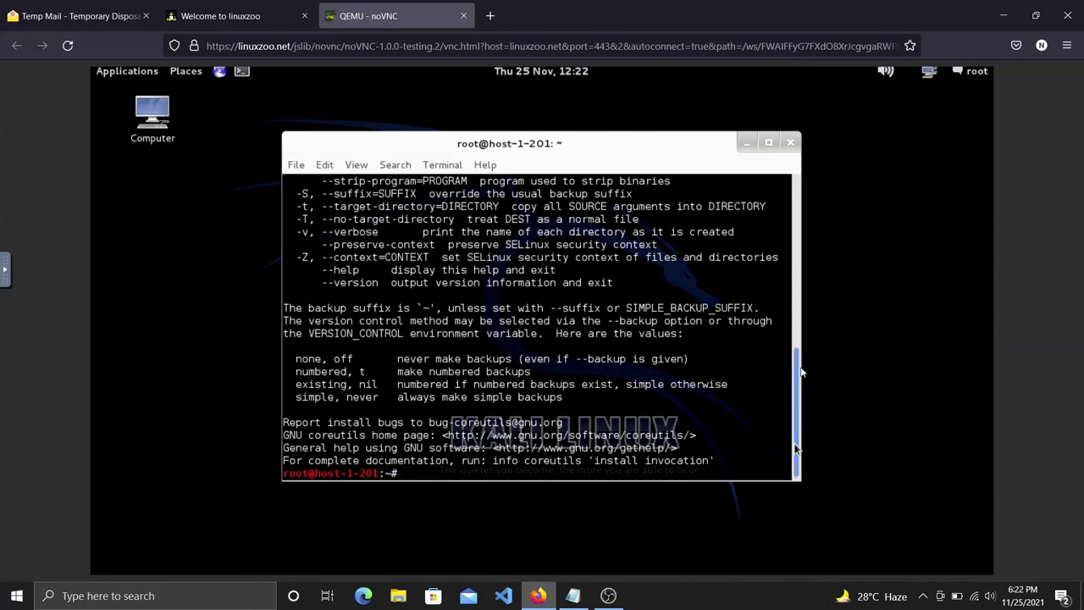
# Scroll back to highlight the install --help command and its description, then maximize the terminal.
pyautogui.scroll(1, 793, 339)
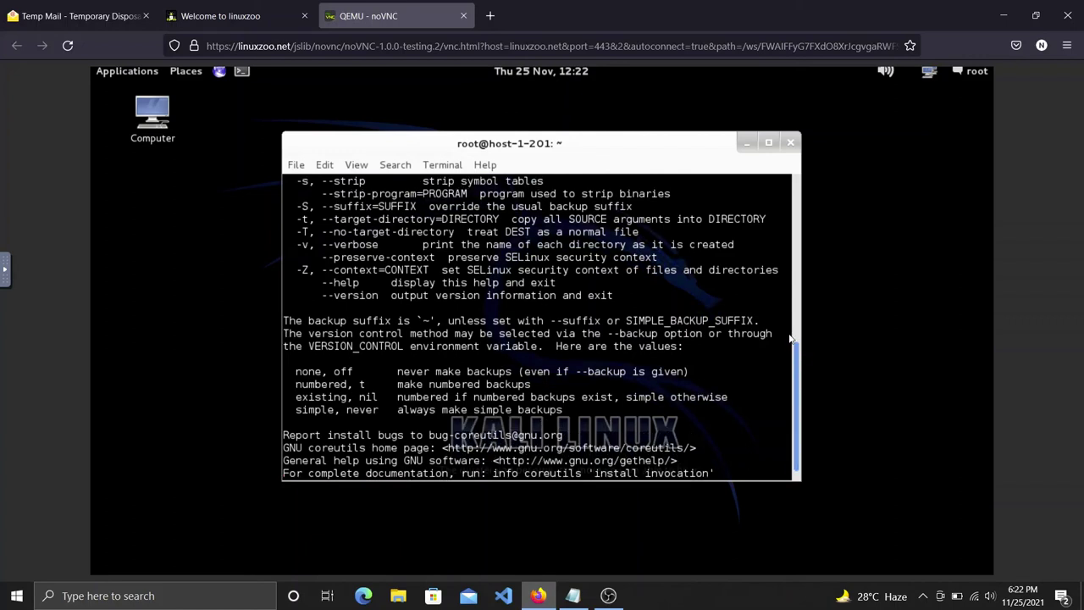
pyautogui.scroll(1, 793, 327)
pyautogui.scroll(1, 797, 318)
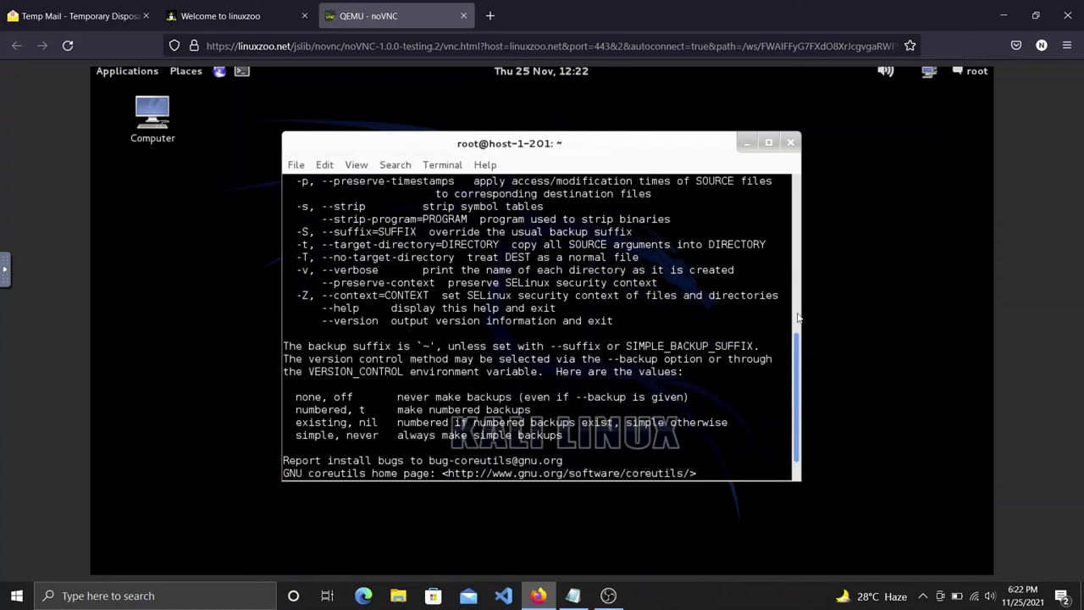
pyautogui.scroll(1, 797, 288)
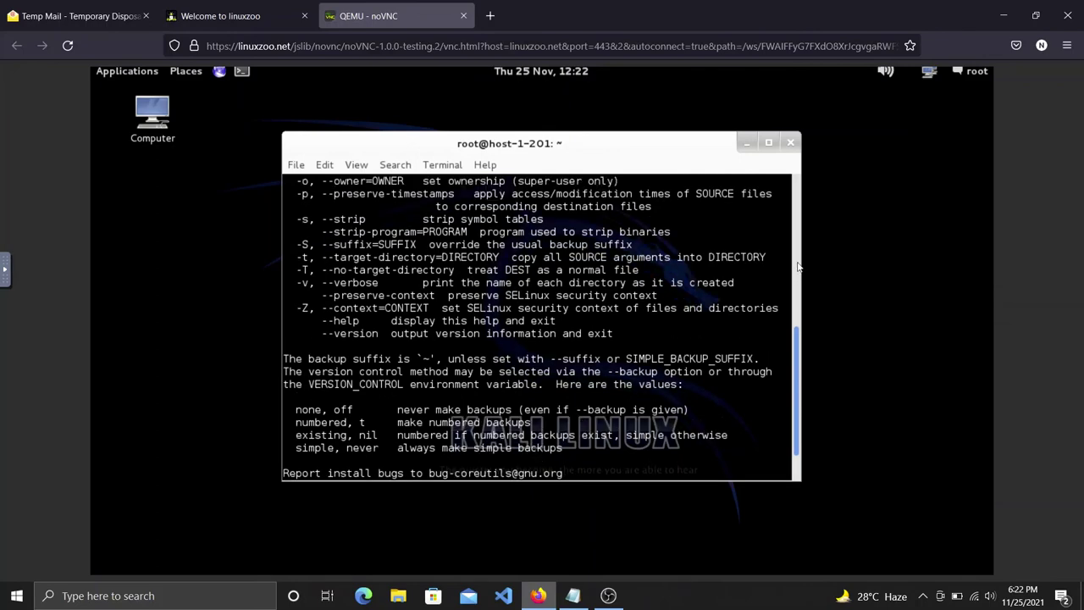
pyautogui.scroll(14, 798, 267)
pyautogui.scroll(13, 799, 248)
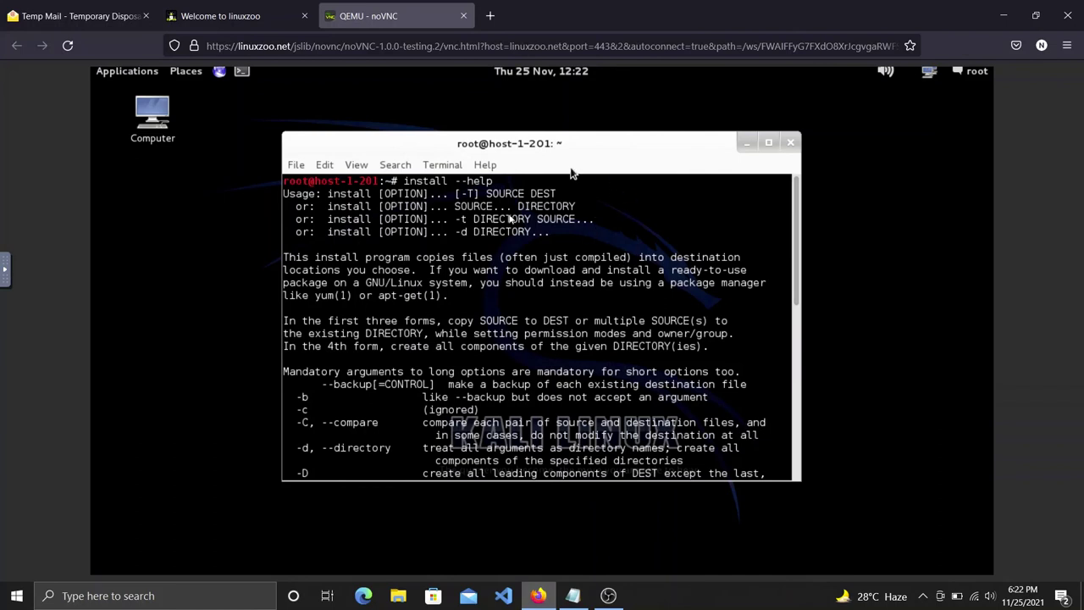
pyautogui.moveTo(498, 183); pyautogui.dragTo(412, 196)
pyautogui.moveTo(416, 257); pyautogui.dragTo(542, 435)
pyautogui.moveTo(662, 234); pyautogui.dragTo(557, 155)
pyautogui.moveTo(477, 155); pyautogui.dragTo(408, 128)
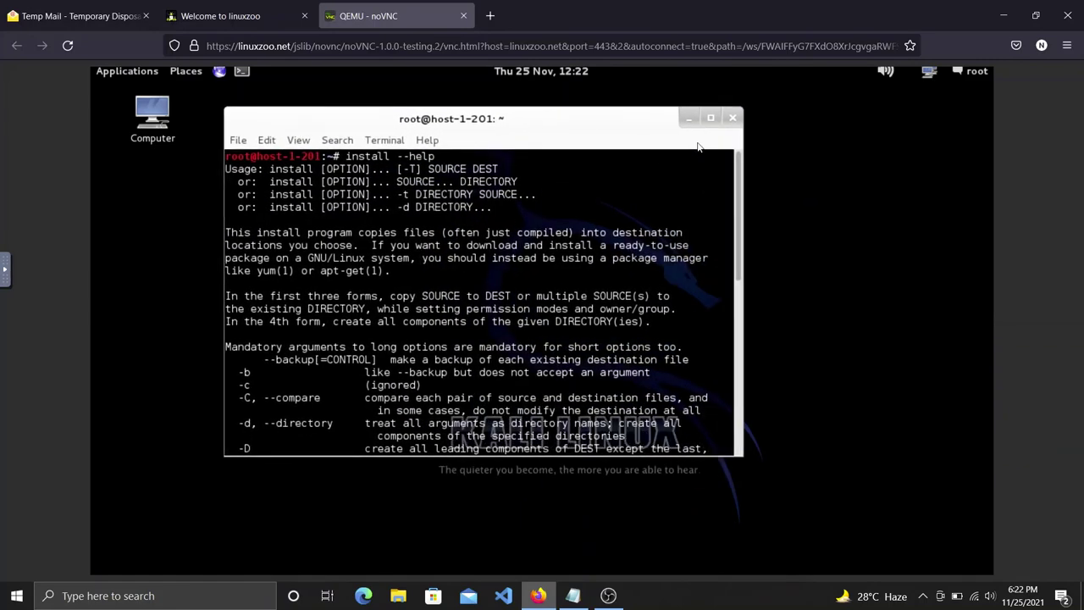
pyautogui.click(711, 118)
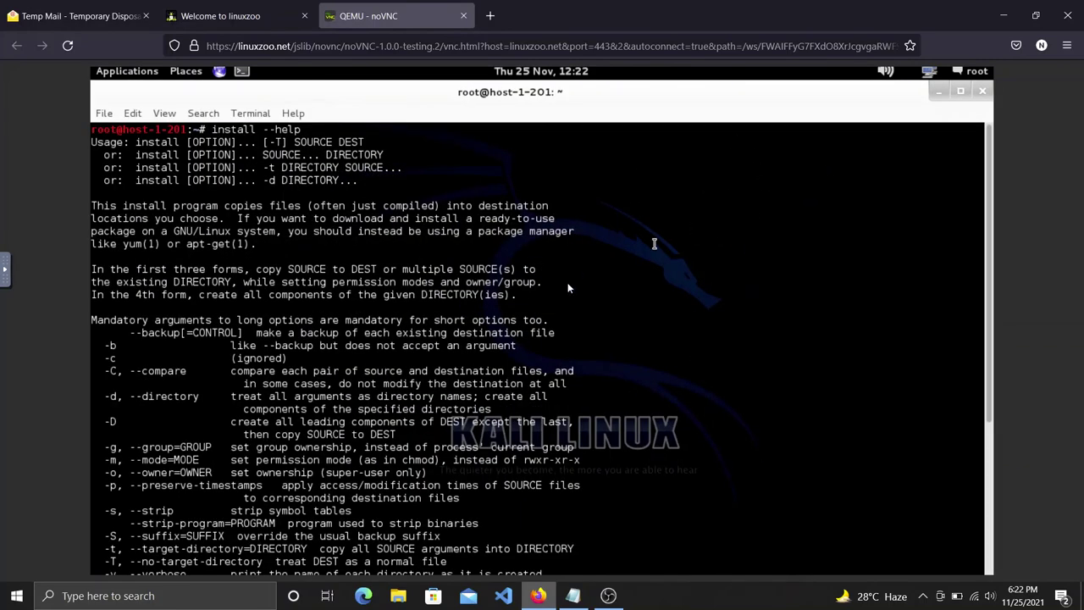